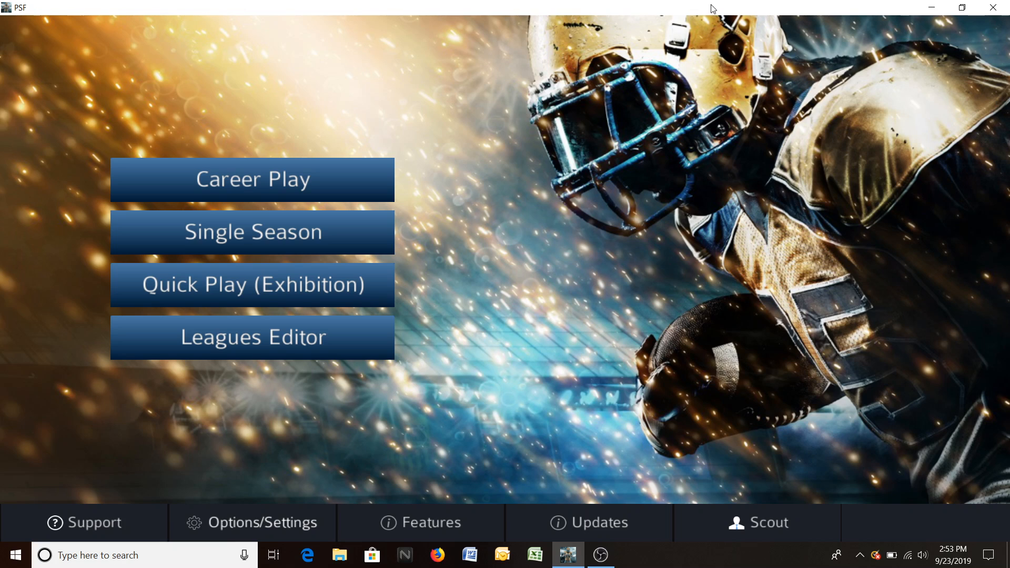
# - Open the leagues editor and create a new standard league with 32 teams
pyautogui.click(312, 339)
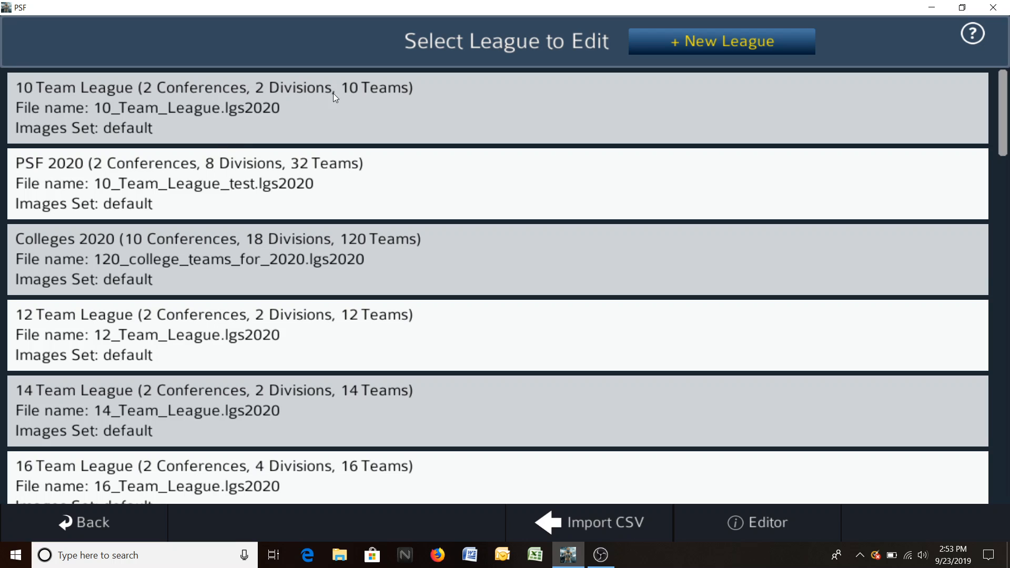
pyautogui.click(737, 41)
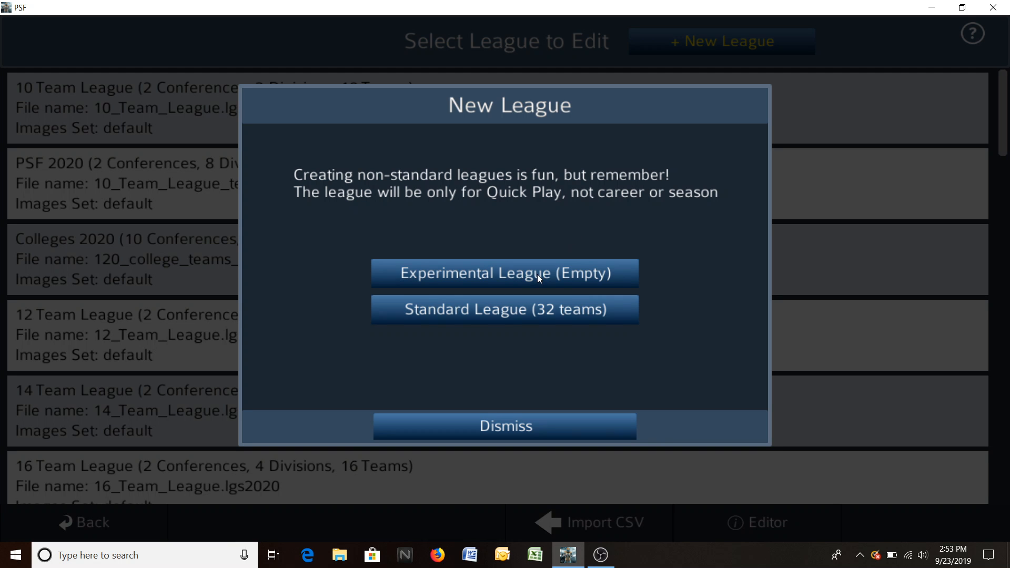
pyautogui.click(548, 309)
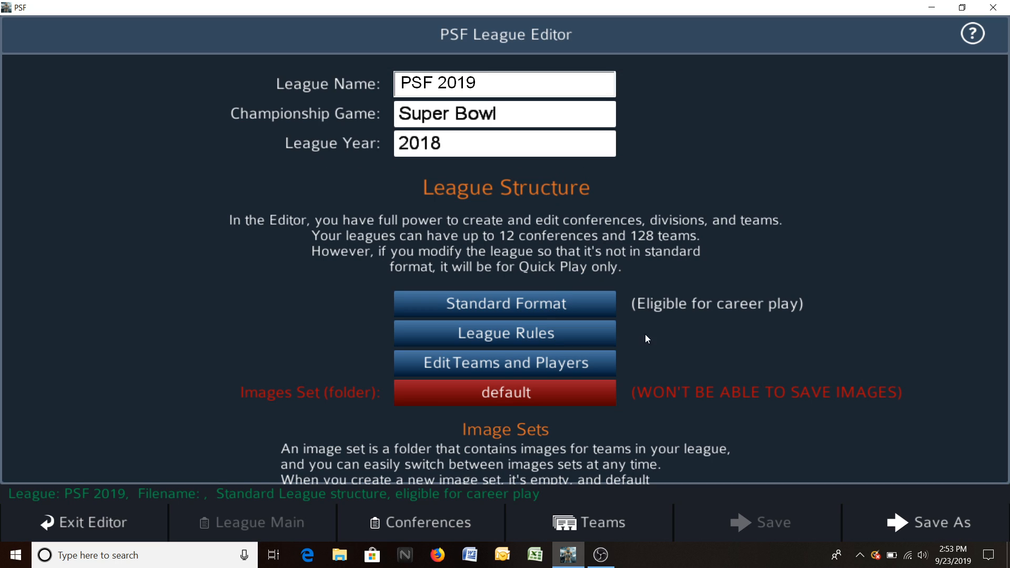
# - Review the standard league's teams and conferences, and exit the editor without saving the league
pyautogui.click(596, 523)
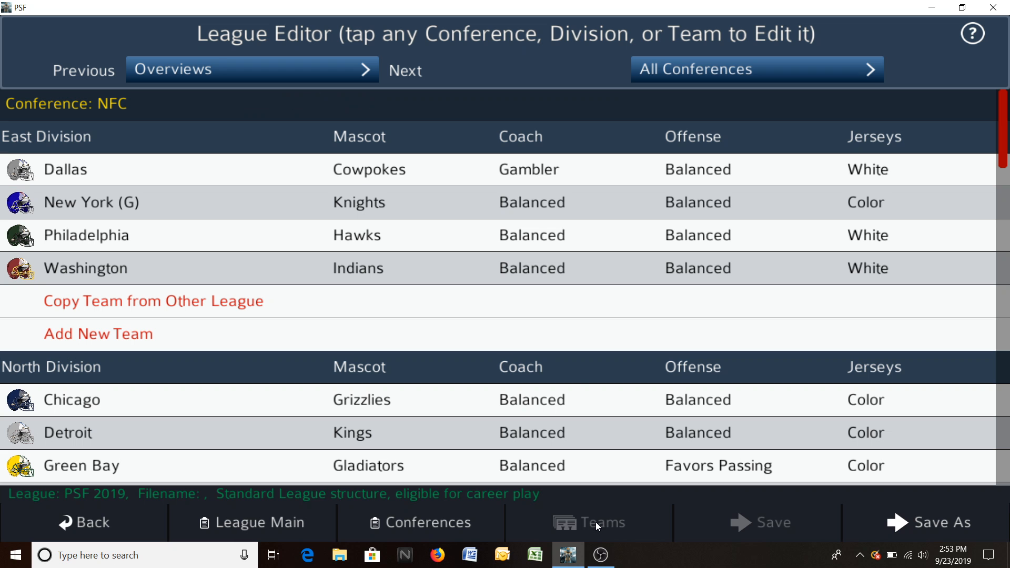
pyautogui.moveTo(584, 427); pyautogui.dragTo(564, 311)
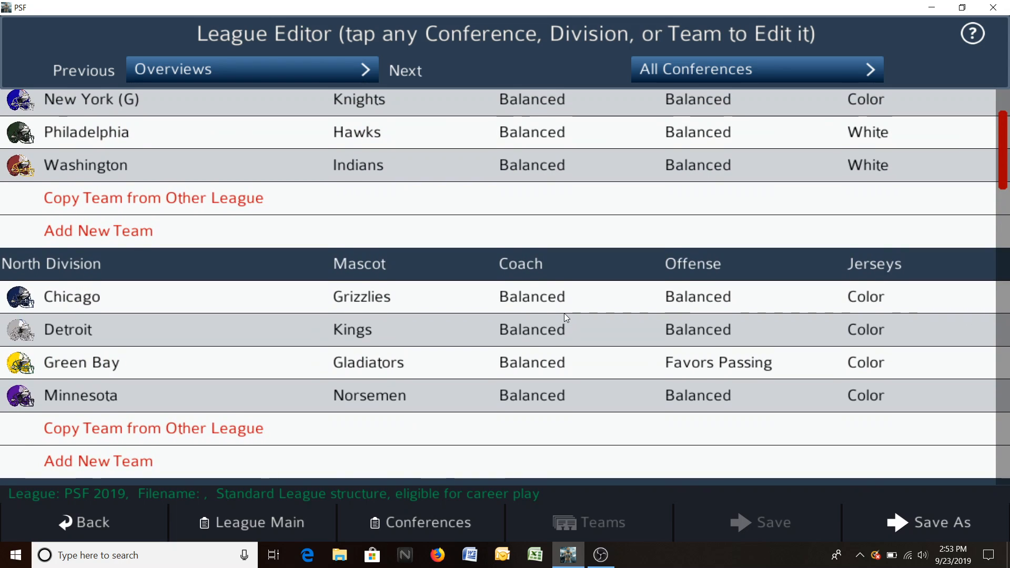
pyautogui.click(415, 519)
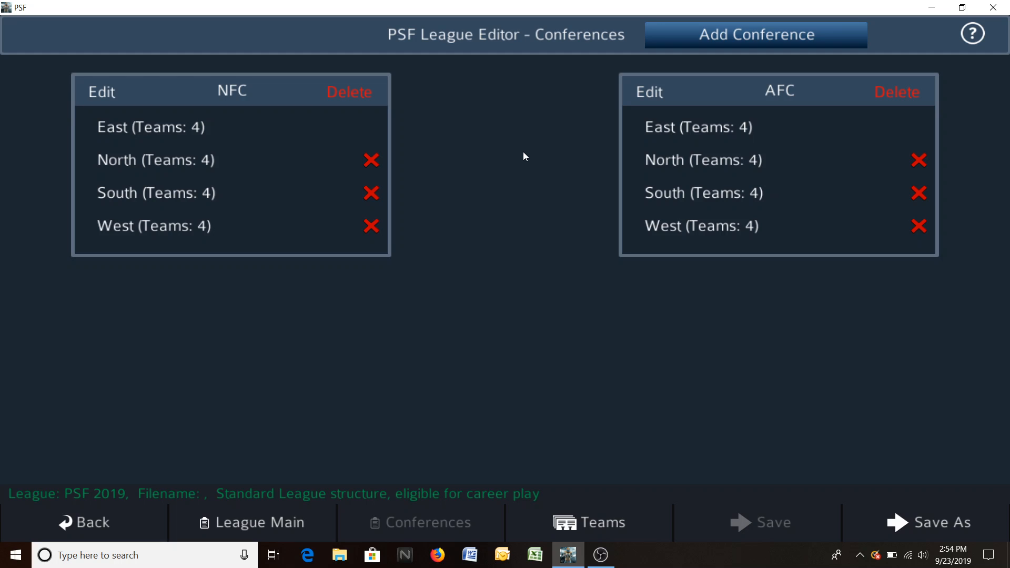
pyautogui.click(103, 521)
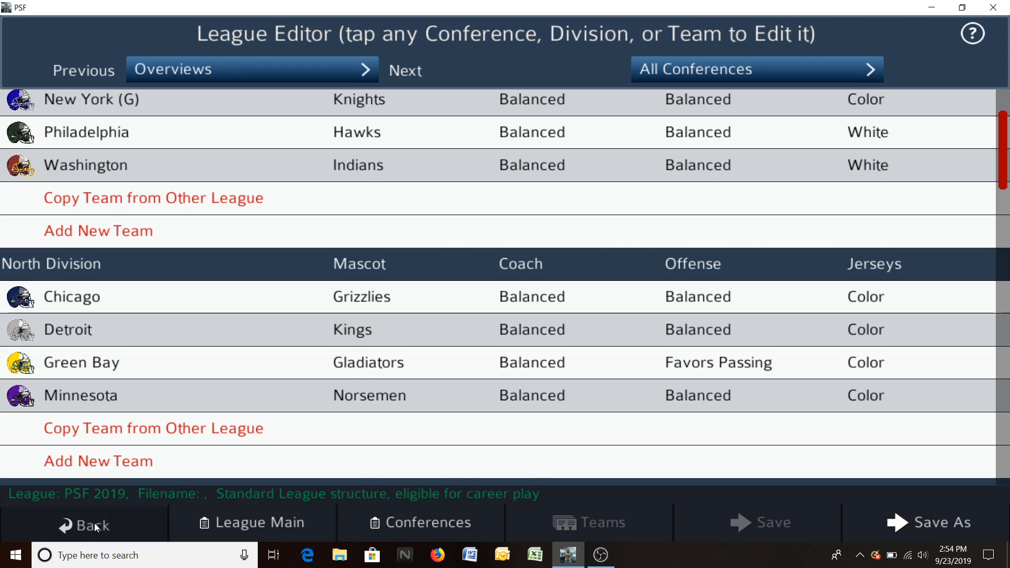
pyautogui.click(97, 527)
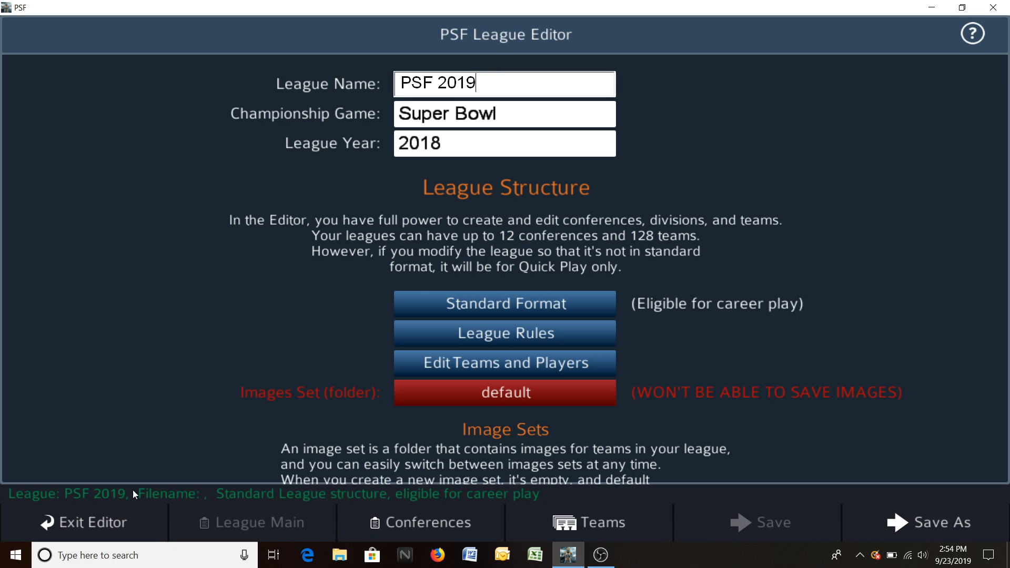
pyautogui.click(113, 524)
pyautogui.click(565, 324)
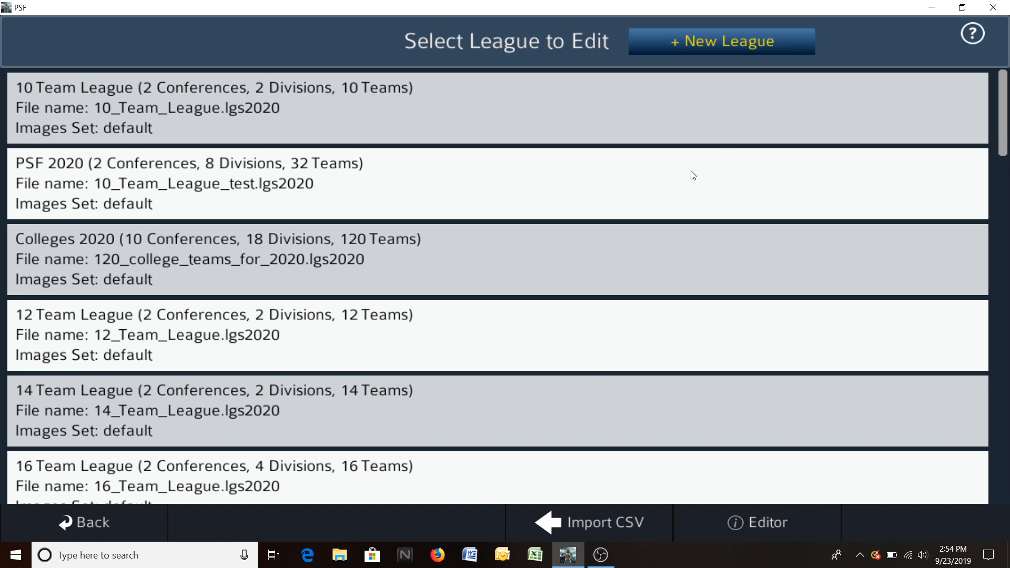
# - Create a new experimental (empty) league and name it Test
pyautogui.click(740, 50)
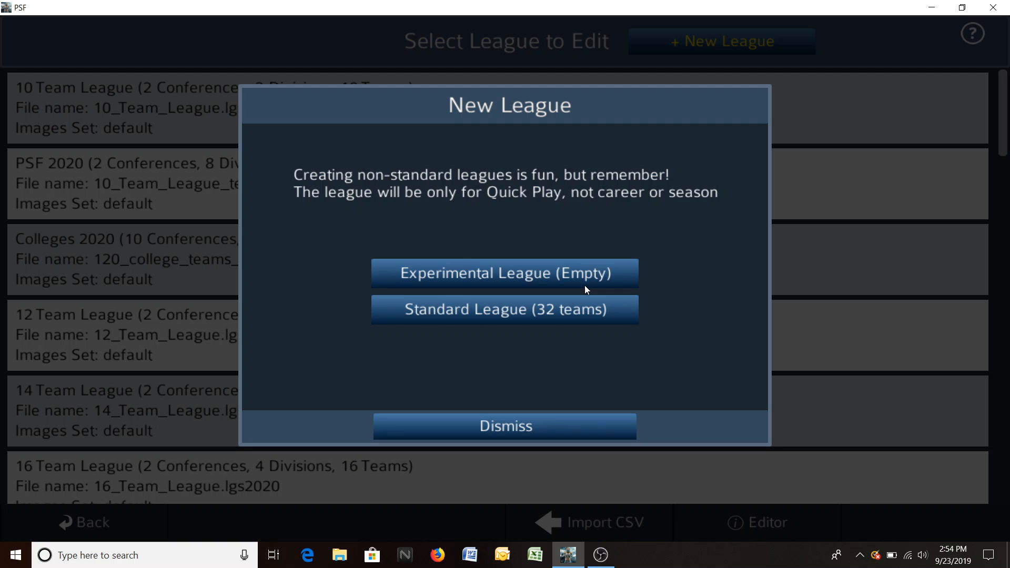
pyautogui.click(585, 286)
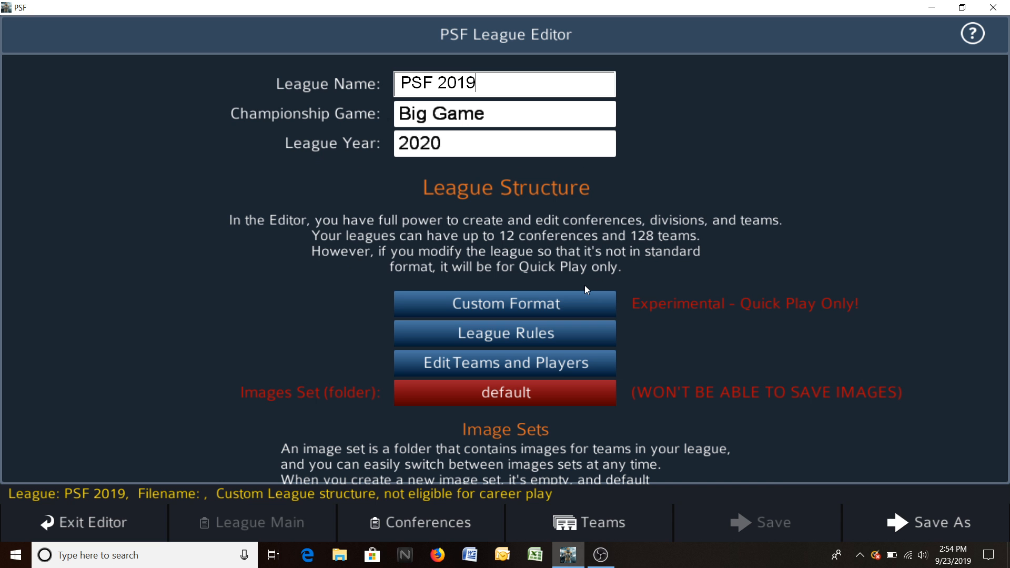
pyautogui.press('BackSpace')
pyautogui.press('BackSpace')
pyautogui.press('BackSpace')
pyautogui.press('BackSpace')
pyautogui.press('BackSpace')
pyautogui.press('BackSpace')
pyautogui.press('BackSpace')
pyautogui.press('BackSpace')
pyautogui.write('Test')
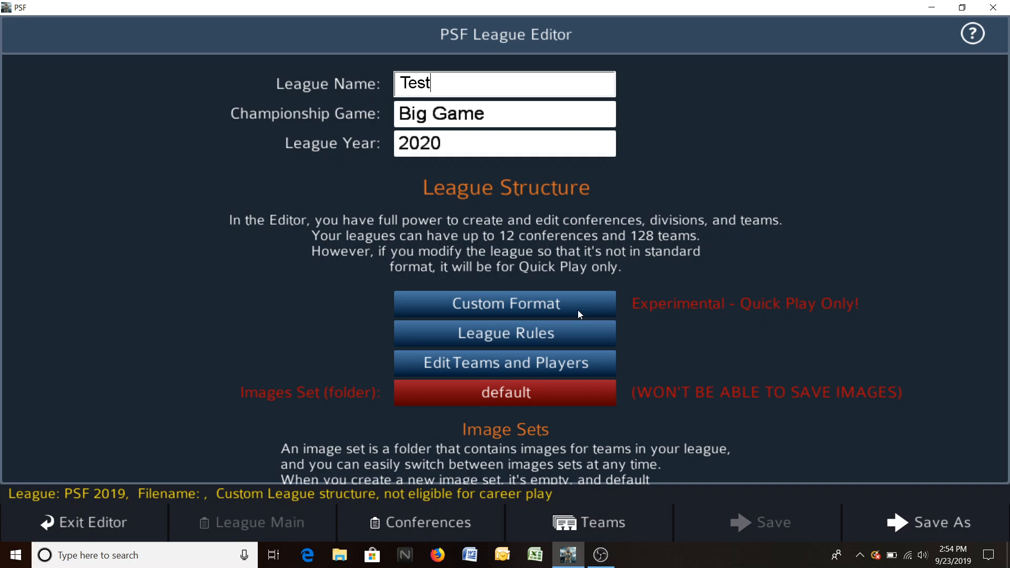
# - View the league rules without changing them, and create an image set named test for the league
pyautogui.click(558, 339)
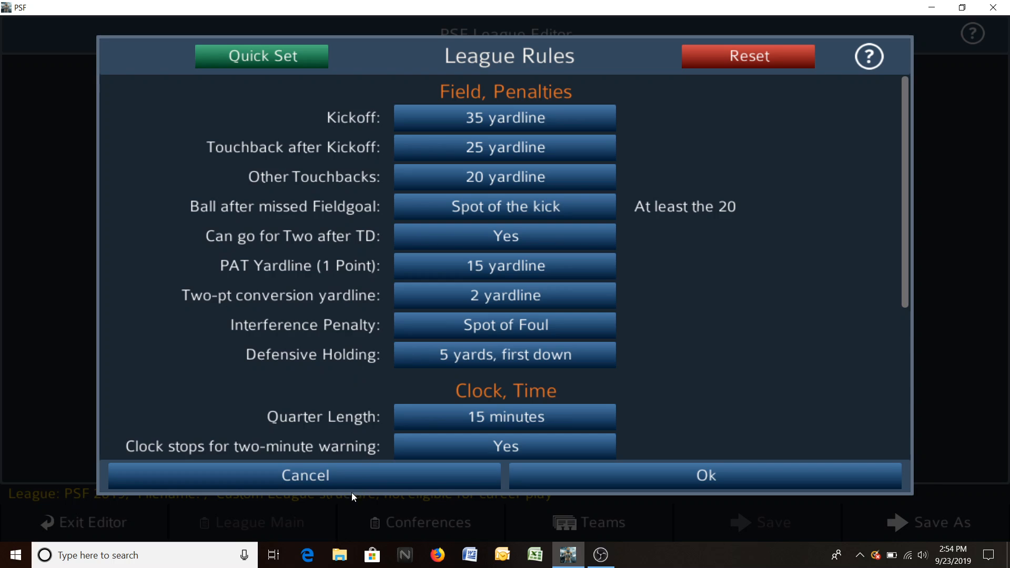
pyautogui.click(350, 478)
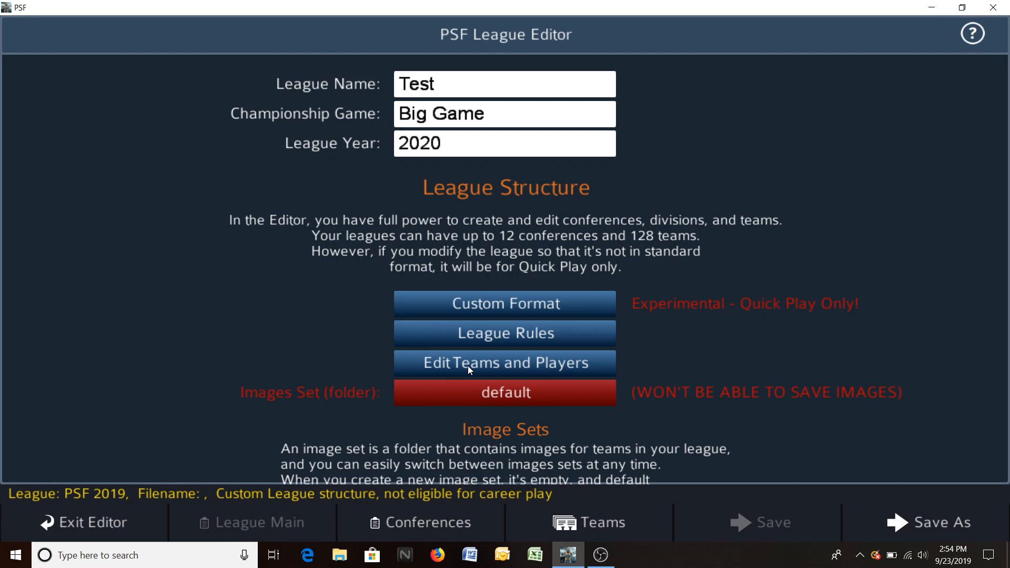
pyautogui.click(468, 404)
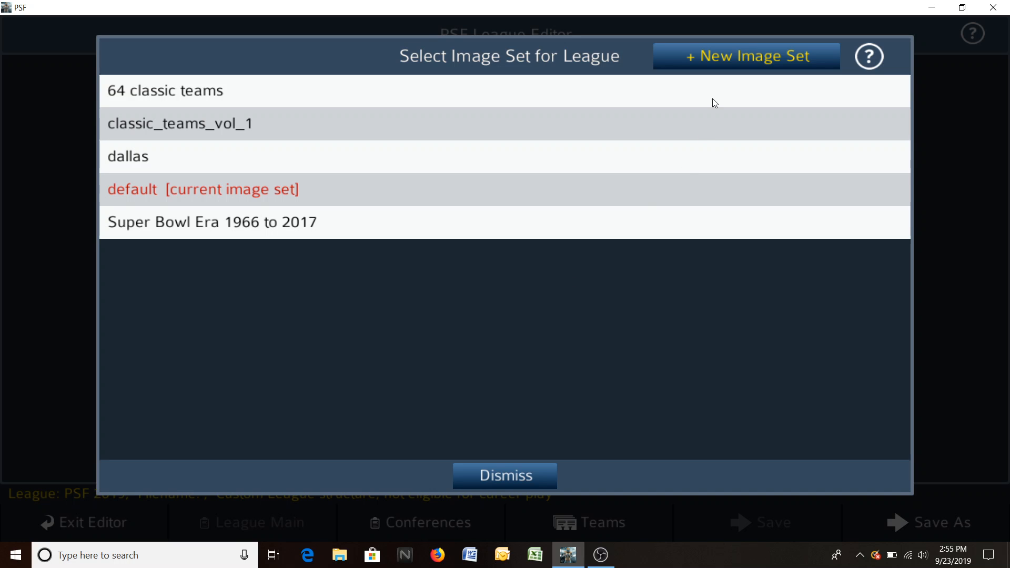
pyautogui.click(723, 62)
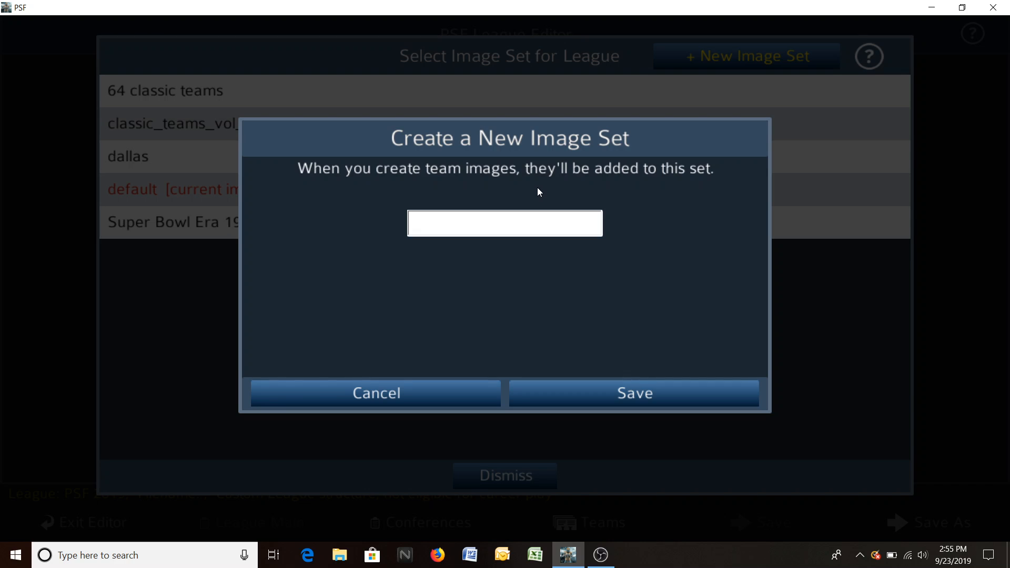
pyautogui.write('test')
pyautogui.click(584, 390)
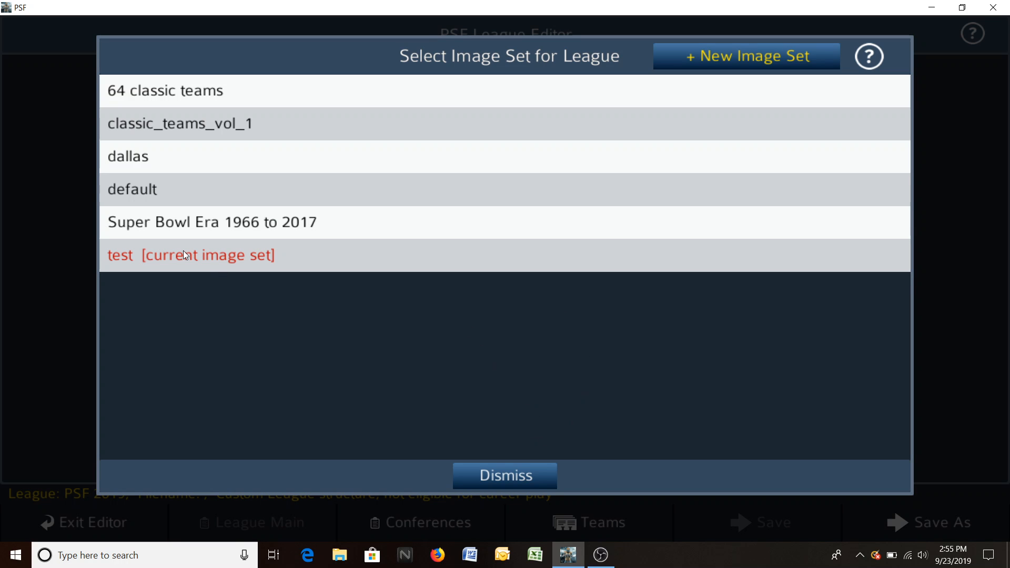
pyautogui.click(519, 474)
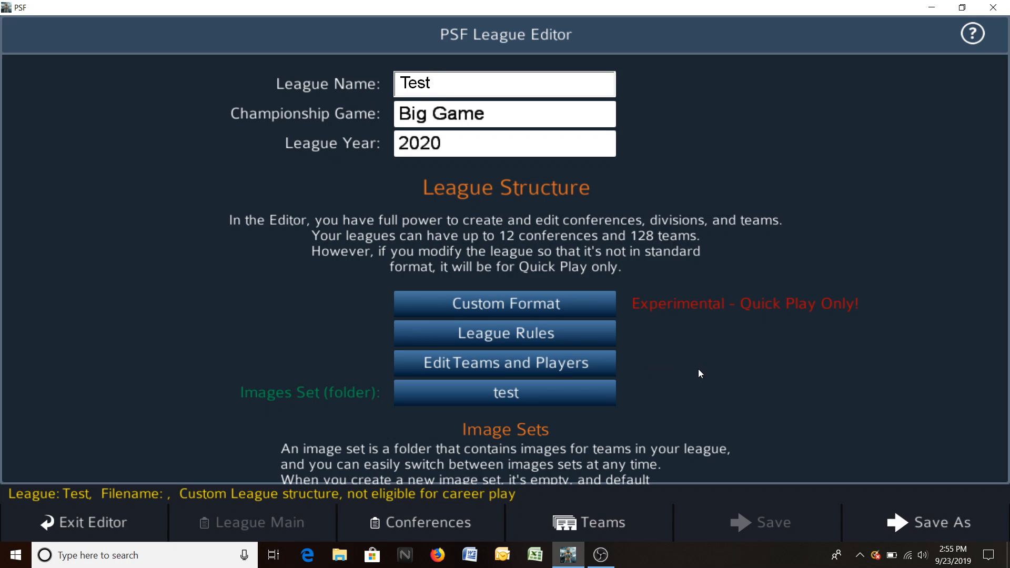
# - Look at the league's team list, and rename the PFC 1 conference as NFC
pyautogui.click(585, 365)
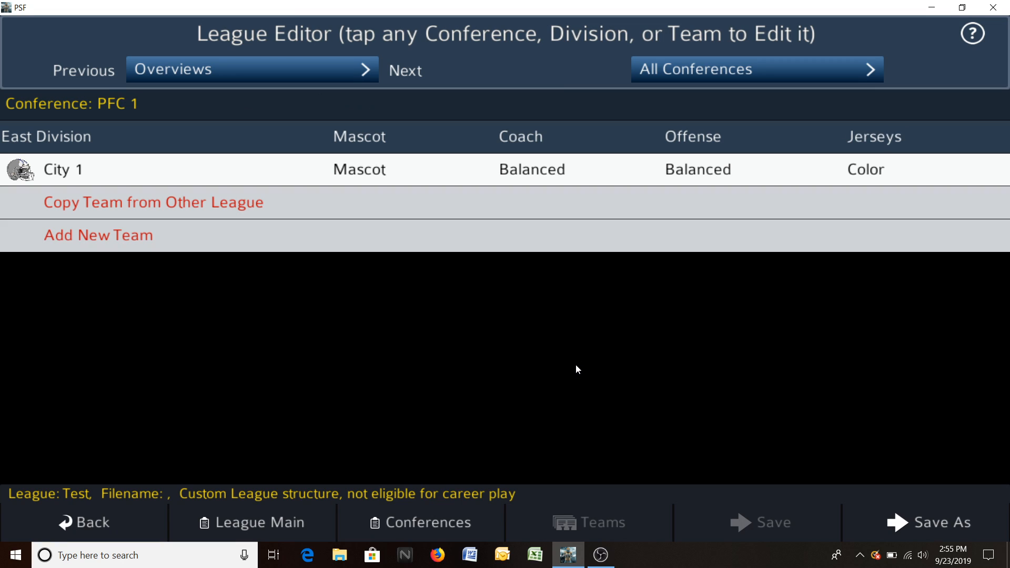
pyautogui.click(99, 527)
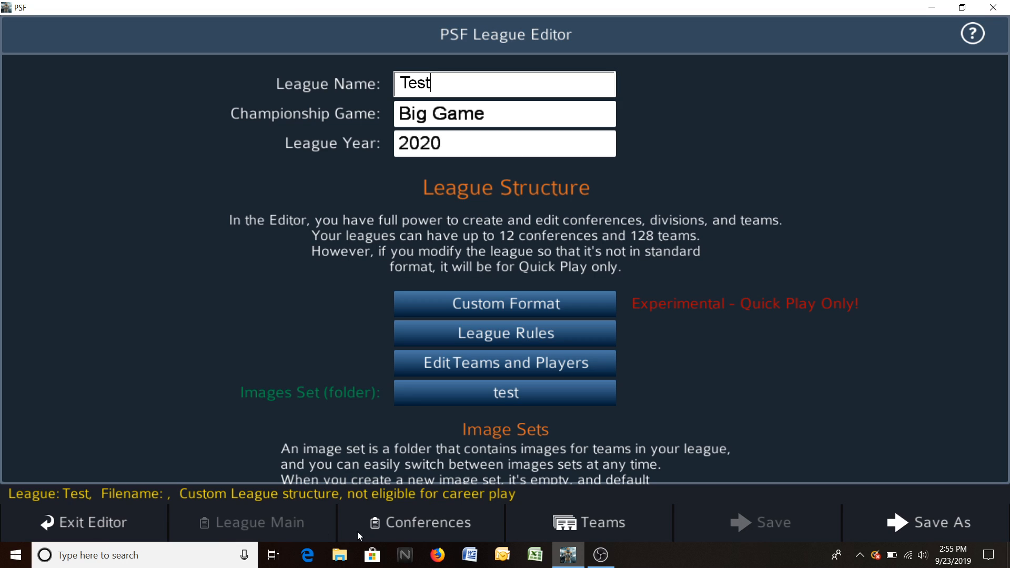
pyautogui.click(377, 531)
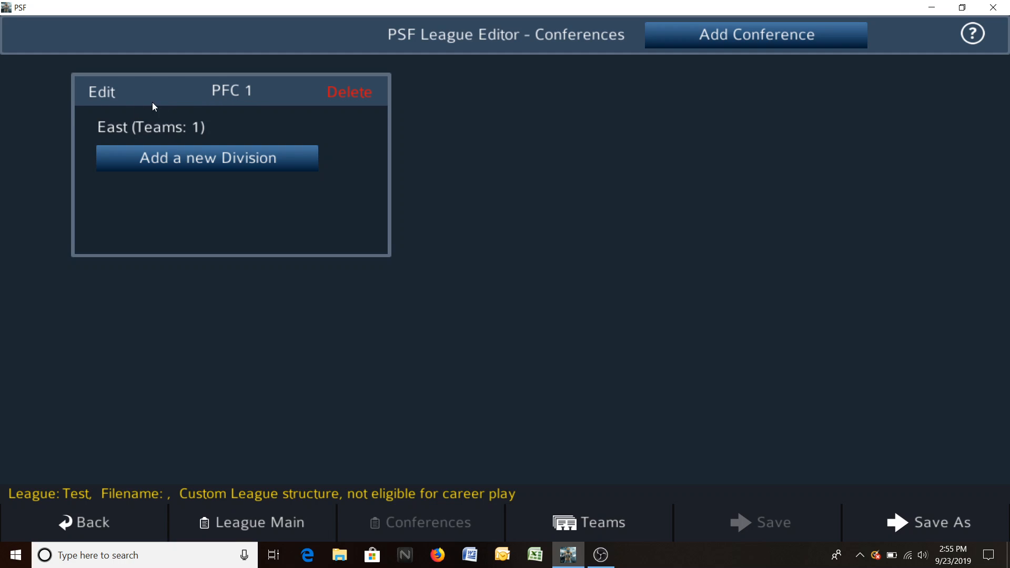
pyautogui.click(103, 90)
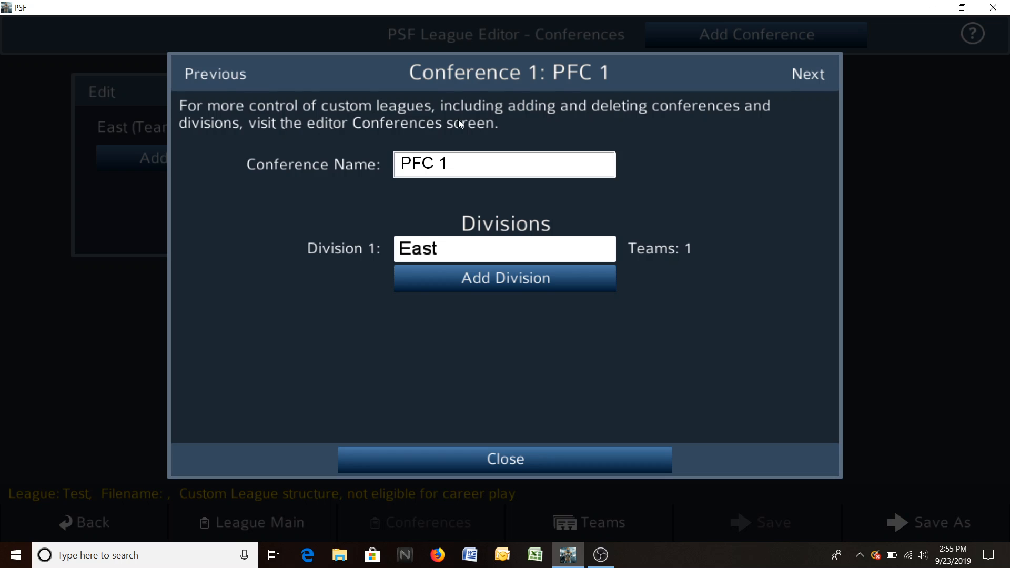
pyautogui.press('BackSpace')
pyautogui.press('BackSpace')
pyautogui.press('BackSpace')
pyautogui.press('BackSpace')
pyautogui.press('BackSpace')
pyautogui.write('NFC')
# - Add North, South and West divisions to the NFC conference
pyautogui.click(551, 279)
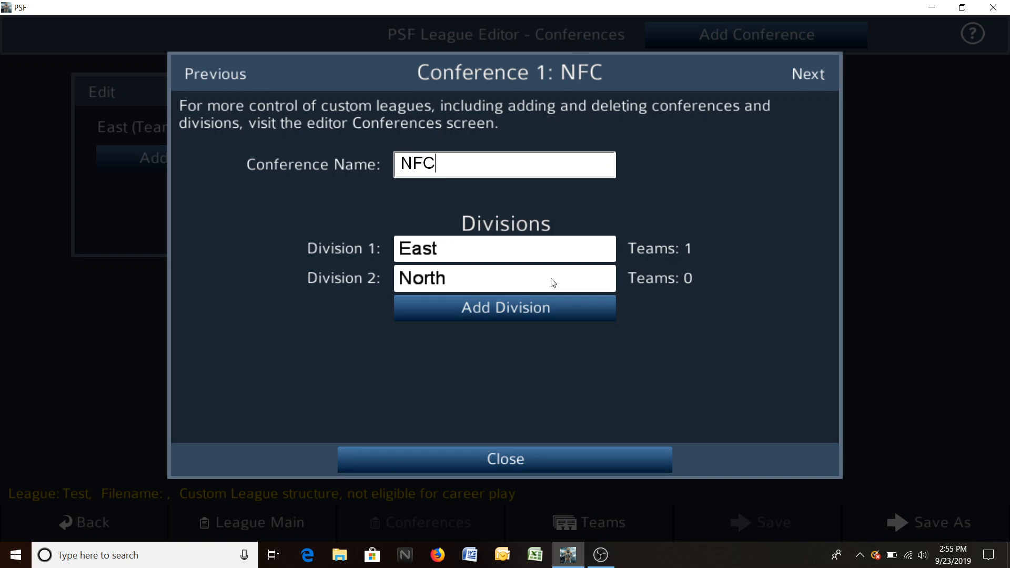
pyautogui.click(531, 311)
pyautogui.click(506, 337)
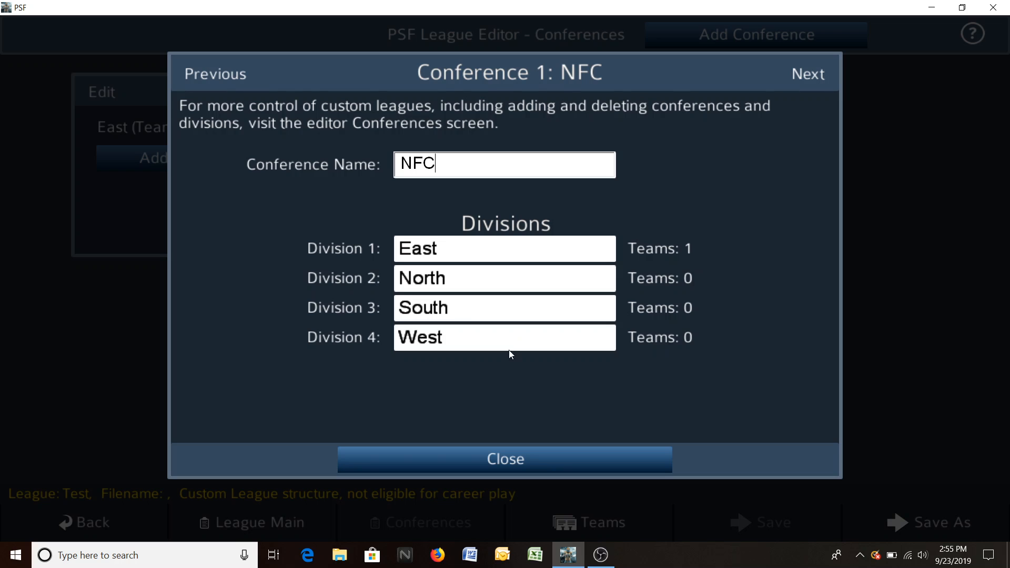
pyautogui.click(500, 462)
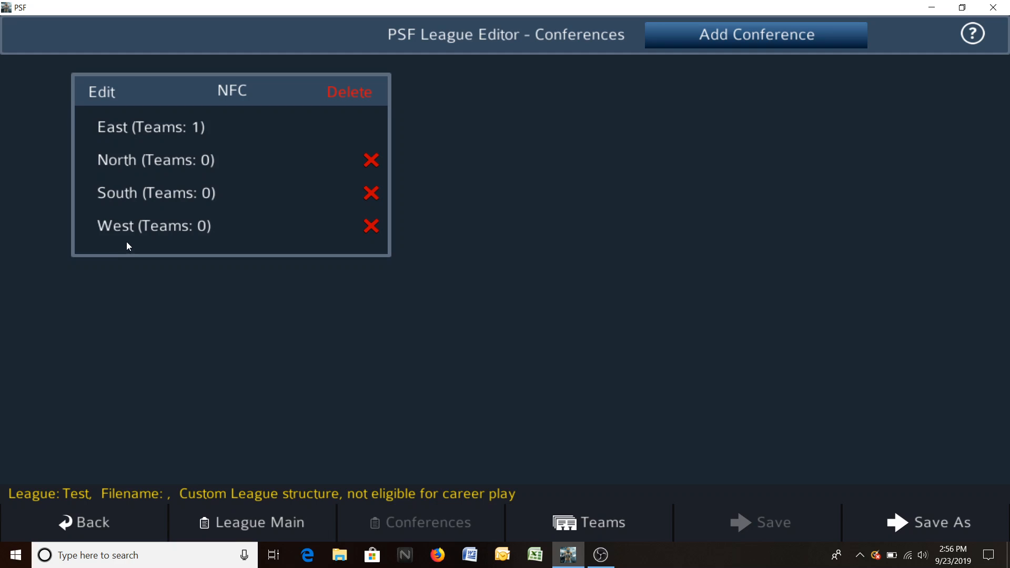
# - Add a second conference named AFC with East, North, South and West divisions
pyautogui.click(771, 33)
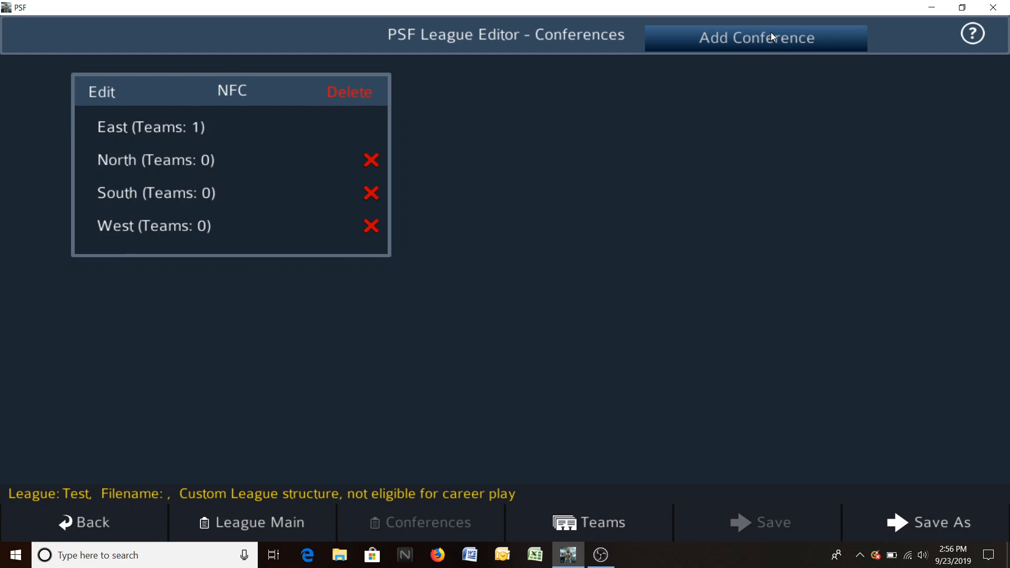
pyautogui.press('BackSpace')
pyautogui.press('BackSpace')
pyautogui.press('BackSpace')
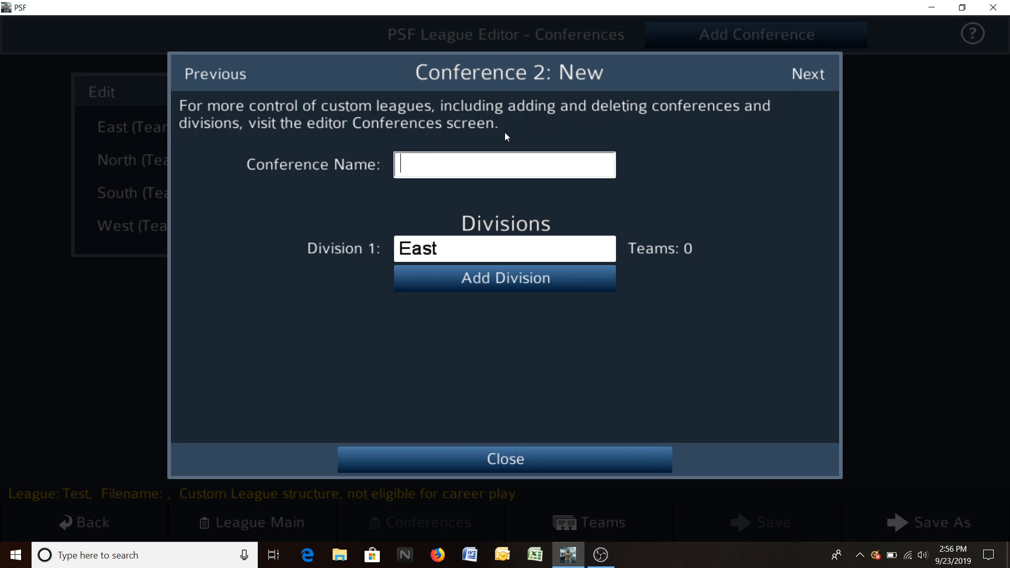
pyautogui.write('AFC')
pyautogui.click(495, 287)
pyautogui.click(486, 310)
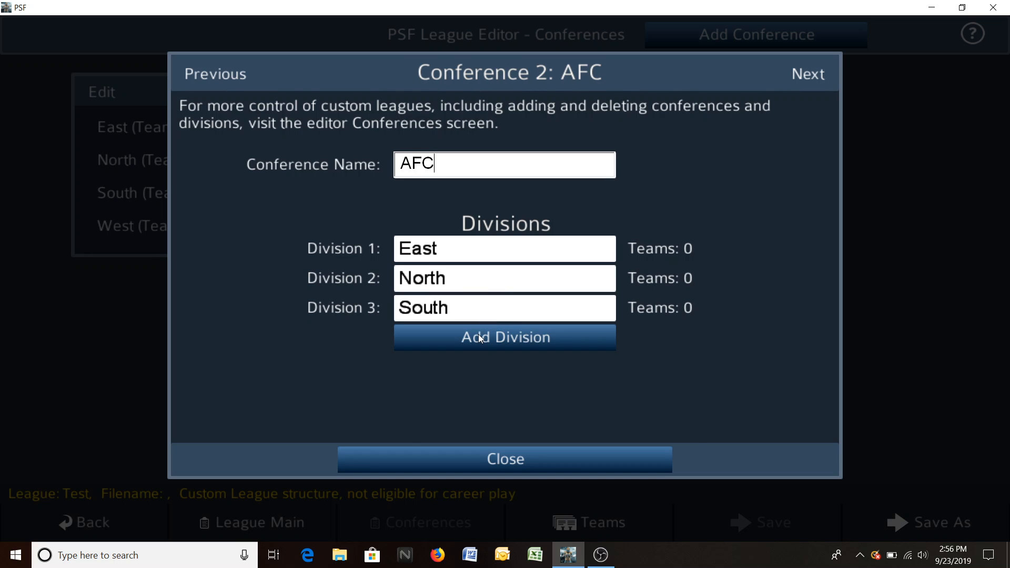
pyautogui.click(479, 334)
pyautogui.click(525, 462)
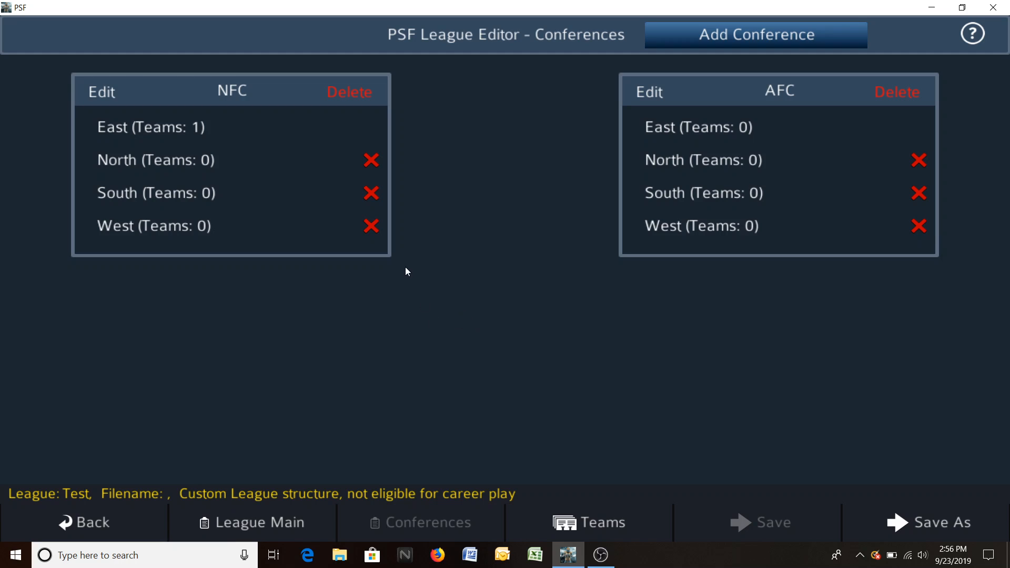
# - Delete the West division from the NFC conference and add it back
pyautogui.click(374, 230)
pyautogui.click(611, 332)
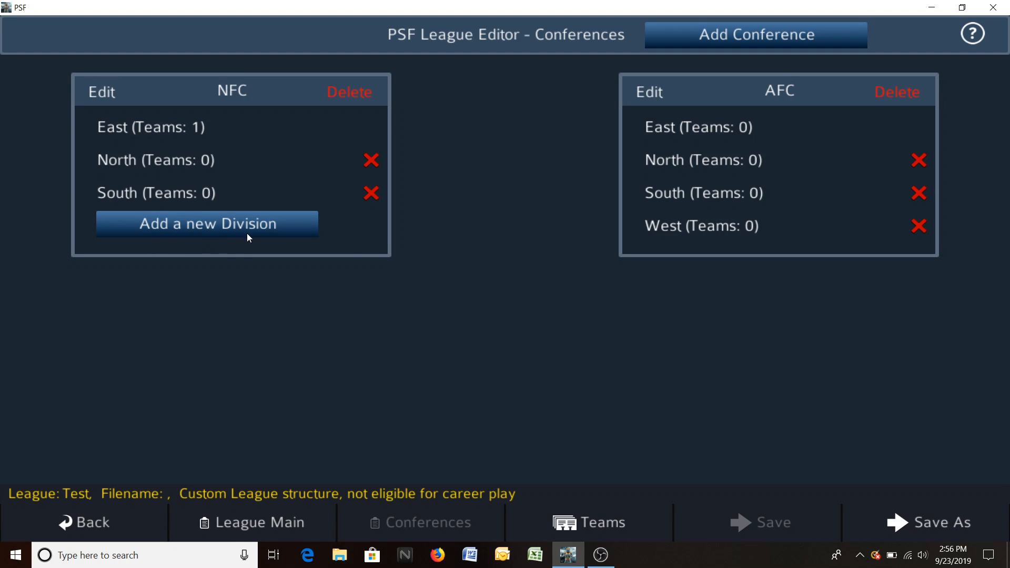
pyautogui.click(209, 229)
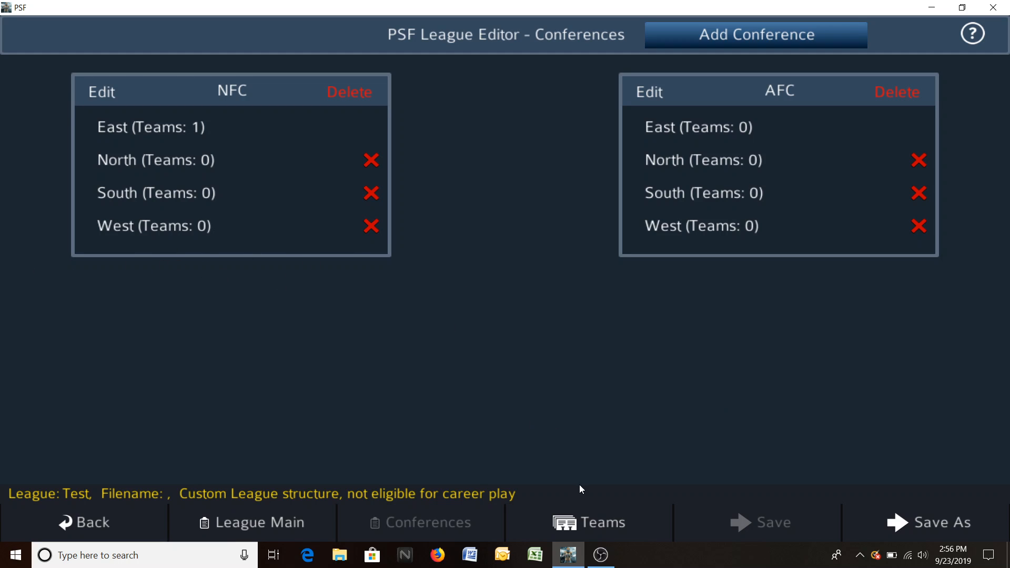
# - Look through the team list for all NFC and AFC divisions
pyautogui.click(606, 524)
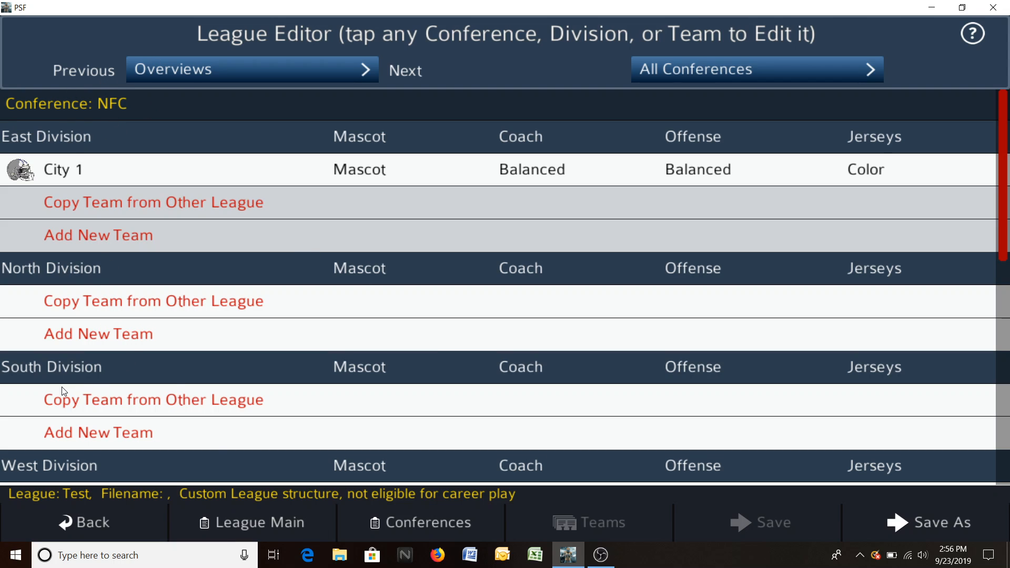
pyautogui.moveTo(314, 417); pyautogui.dragTo(296, 233)
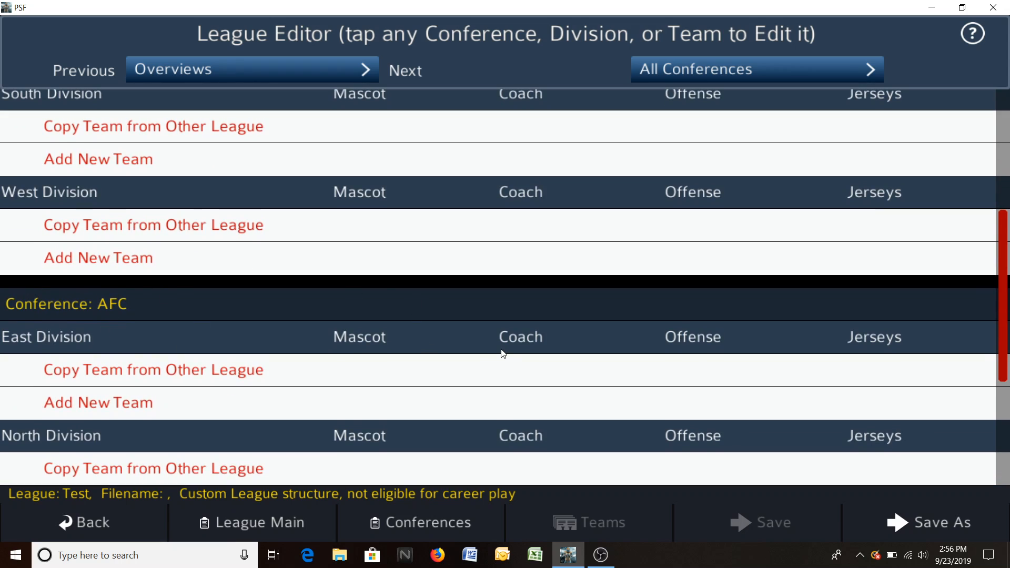
pyautogui.moveTo(503, 351); pyautogui.dragTo(404, 75)
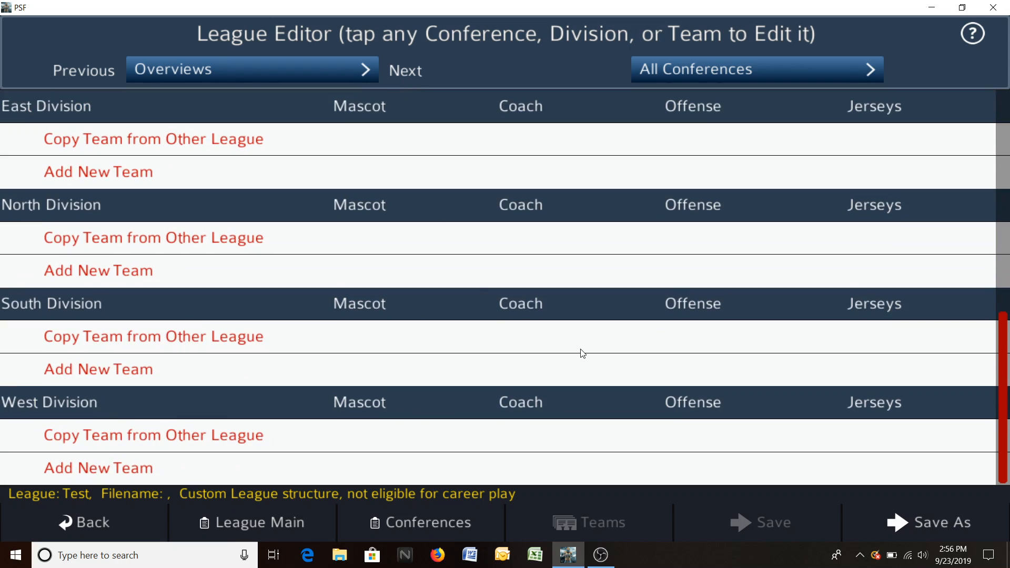
pyautogui.moveTo(475, 191); pyautogui.dragTo(455, 361)
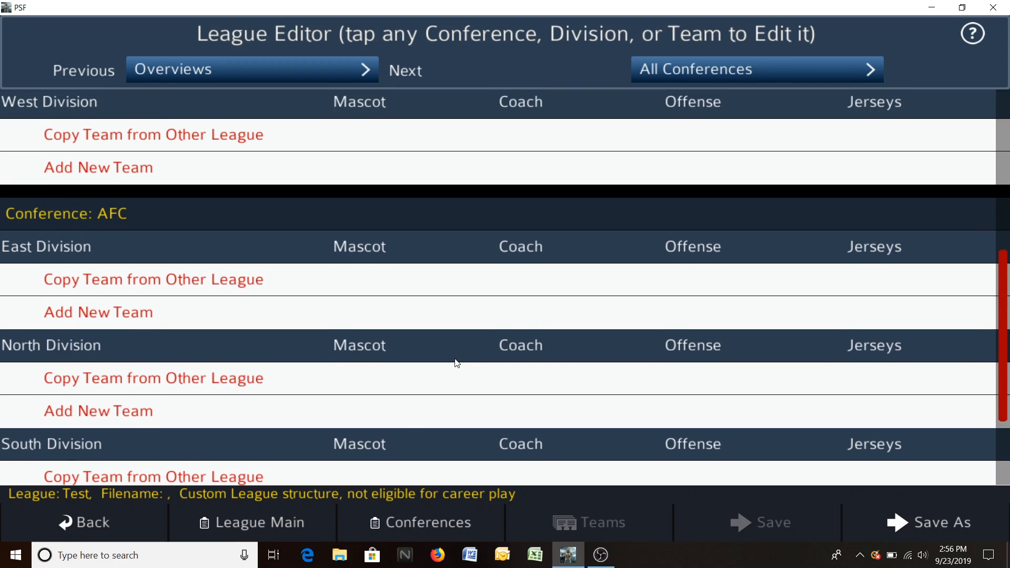
# - Open the City 1 team in the NFC East Division and change its city to Dallas
pyautogui.moveTo(461, 239); pyautogui.dragTo(453, 388)
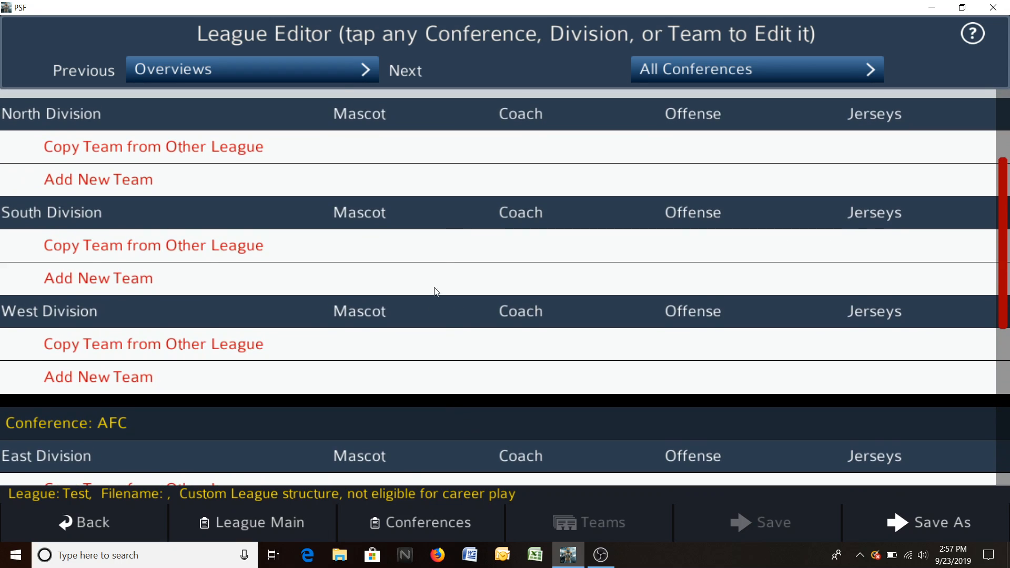
pyautogui.moveTo(435, 289); pyautogui.dragTo(444, 406)
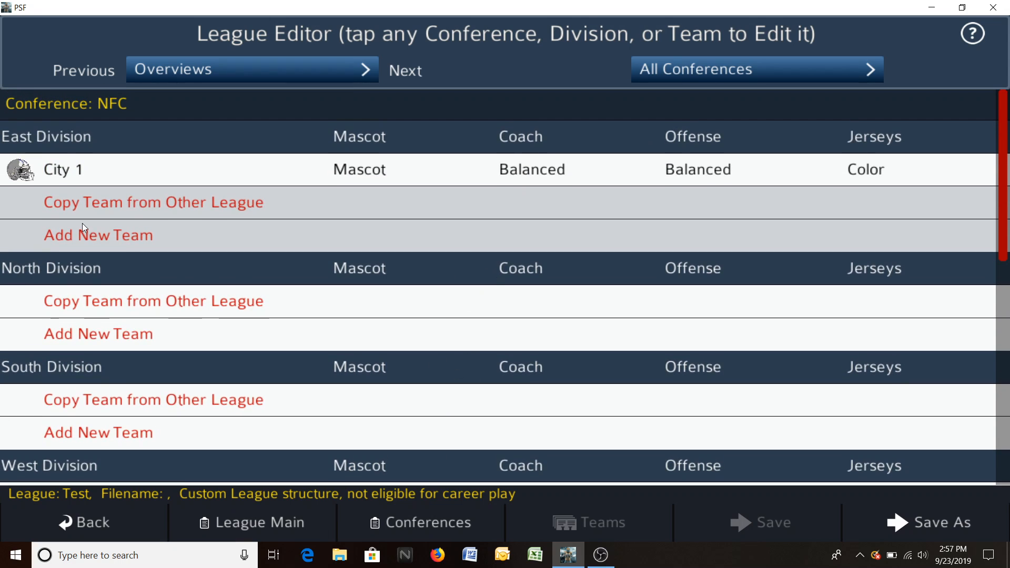
pyautogui.click(64, 168)
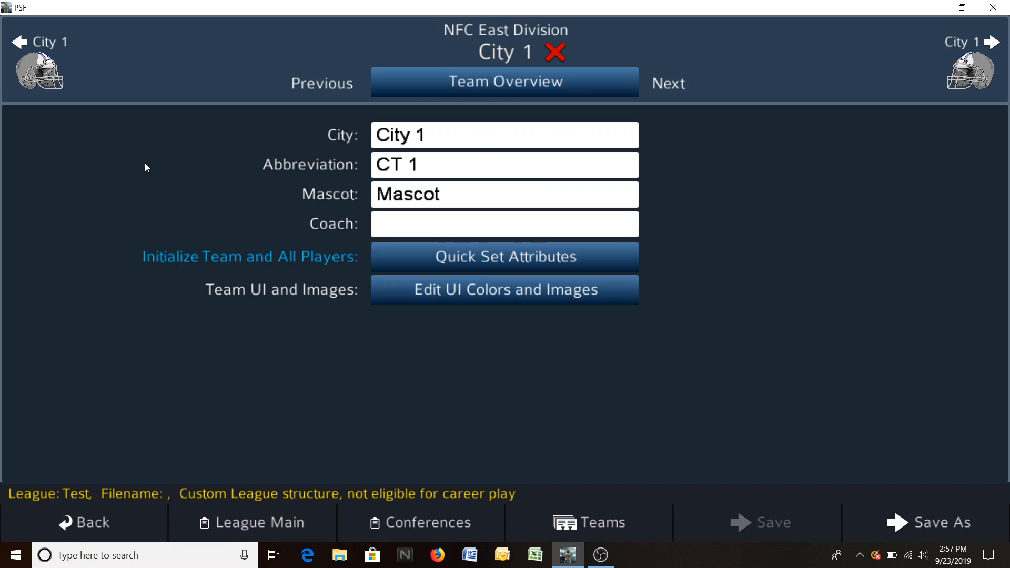
pyautogui.click(451, 145)
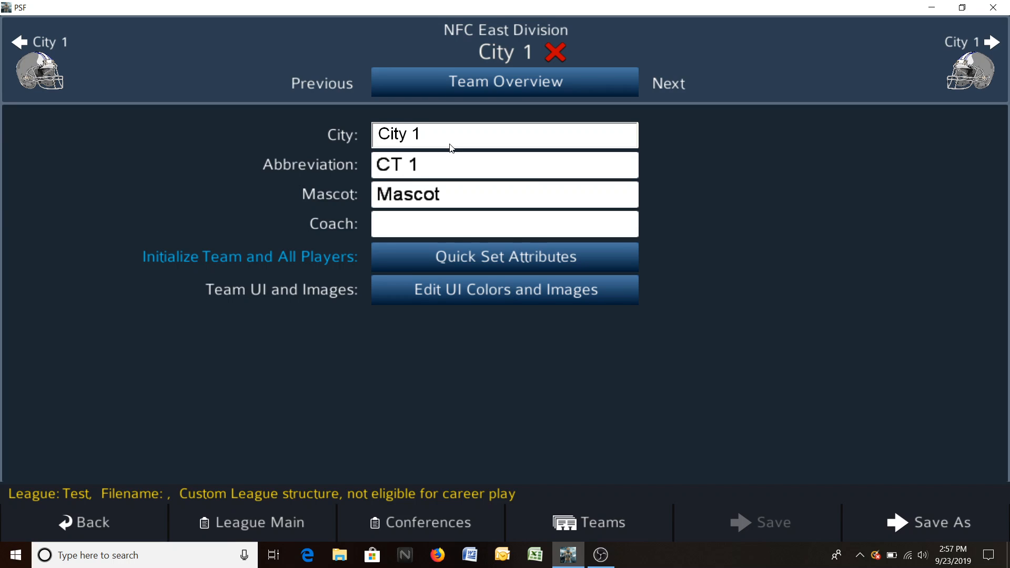
pyautogui.press('BackSpace')
pyautogui.press('BackSpace')
pyautogui.press('BackSpace')
pyautogui.press('BackSpace')
pyautogui.press('BackSpace')
pyautogui.press('BackSpace')
pyautogui.write('Dallas')
pyautogui.press('Tab')
# - Set the Dallas team's abbreviation to DAL
pyautogui.press('BackSpace')
pyautogui.press('BackSpace')
pyautogui.press('BackSpace')
pyautogui.press('BackSpace')
pyautogui.write('D')
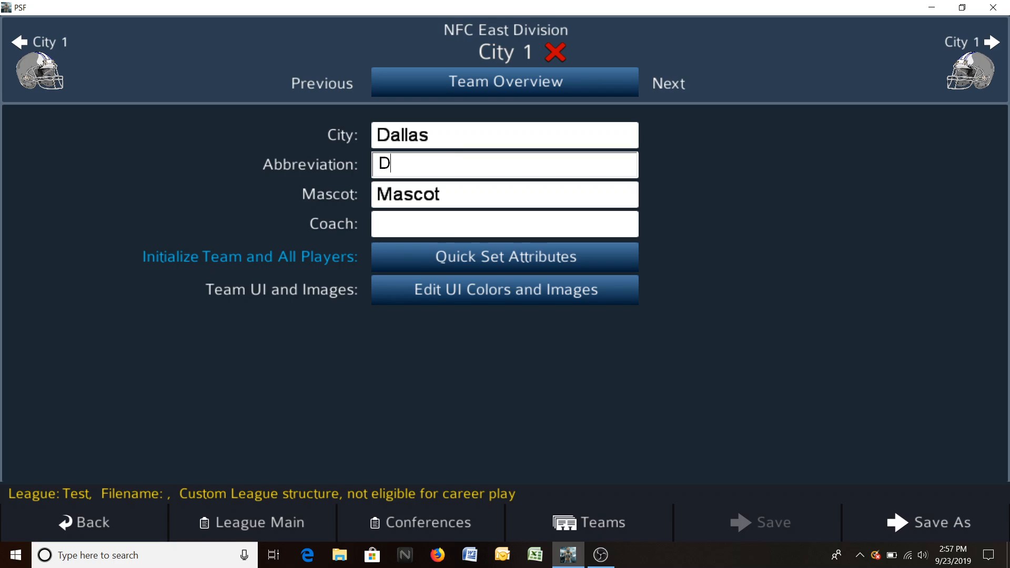
pyautogui.write('AL')
pyautogui.press('Tab')
# - Set the Dallas team's mascot to Cowboys and its coach to Me
pyautogui.press('BackSpace')
pyautogui.press('BackSpace')
pyautogui.press('BackSpace')
pyautogui.press('BackSpace')
pyautogui.press('BackSpace')
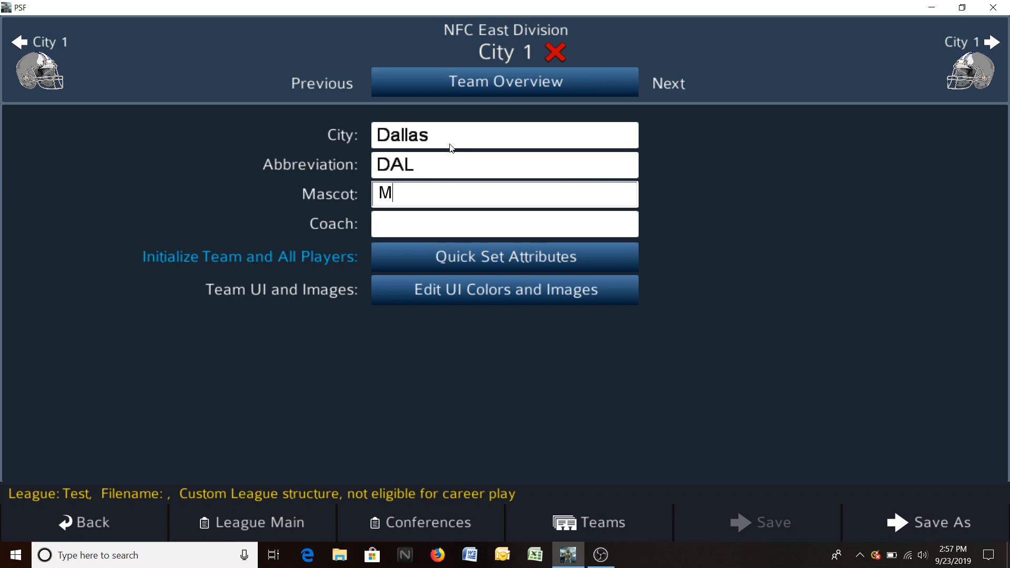
pyautogui.press('BackSpace')
pyautogui.write('Cowbosy')
pyautogui.press('Tab')
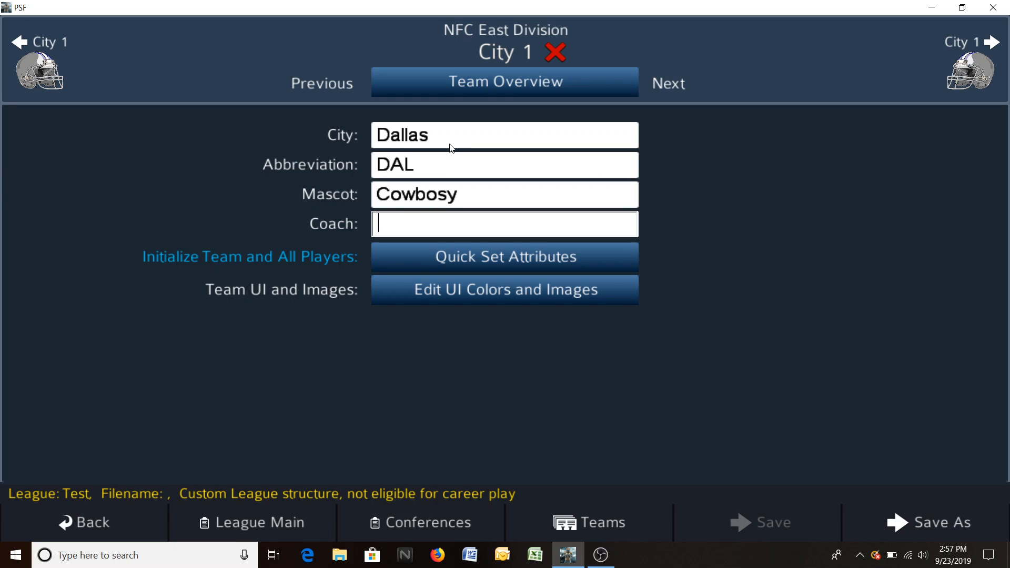
pyautogui.click(512, 203)
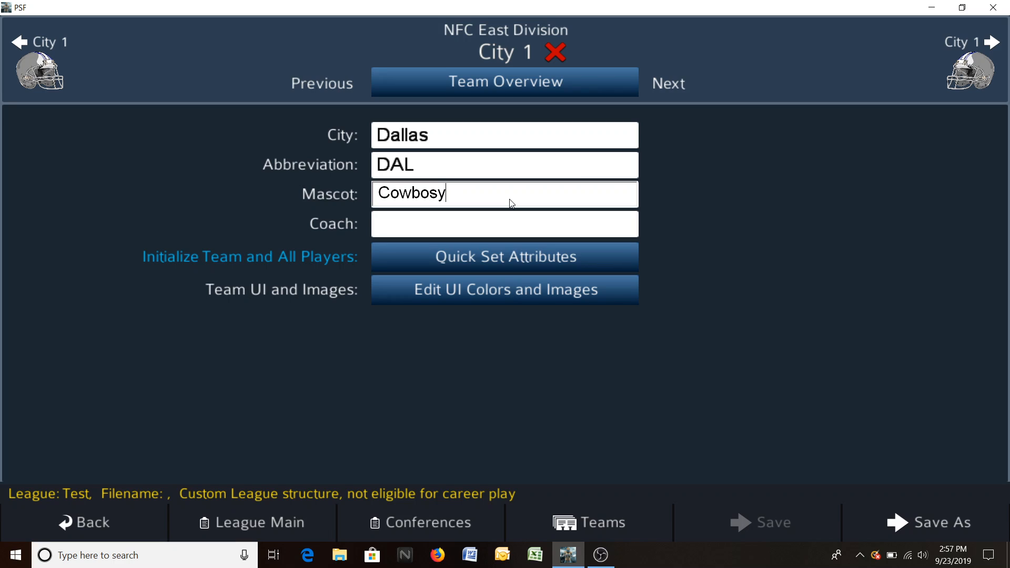
pyautogui.press('BackSpace')
pyautogui.press('BackSpace')
pyautogui.write('ys')
pyautogui.press('Tab')
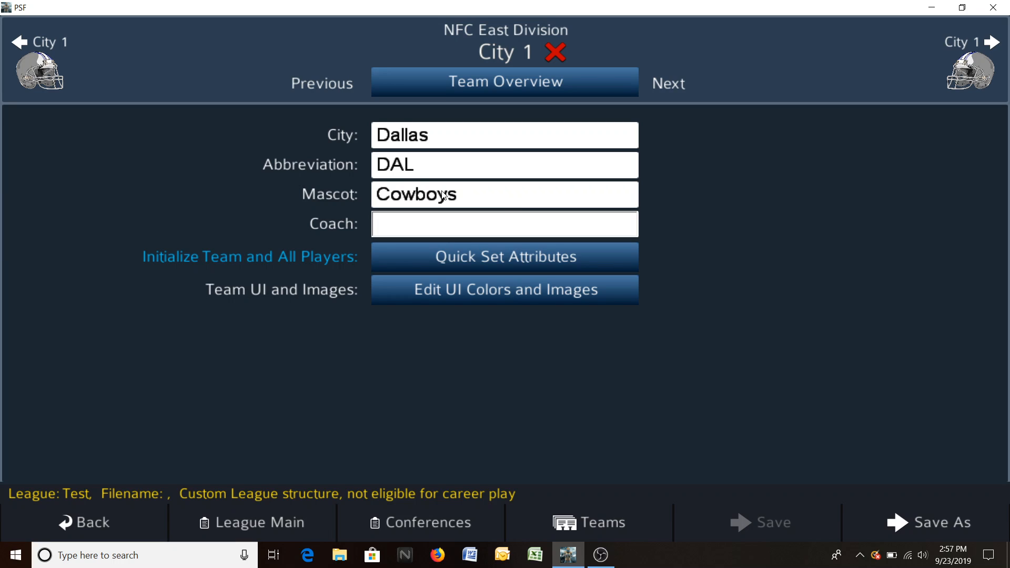
pyautogui.write('Me')
# - Quick-set the attributes of the whole Dallas team and all its players to Good (7)
pyautogui.click(426, 258)
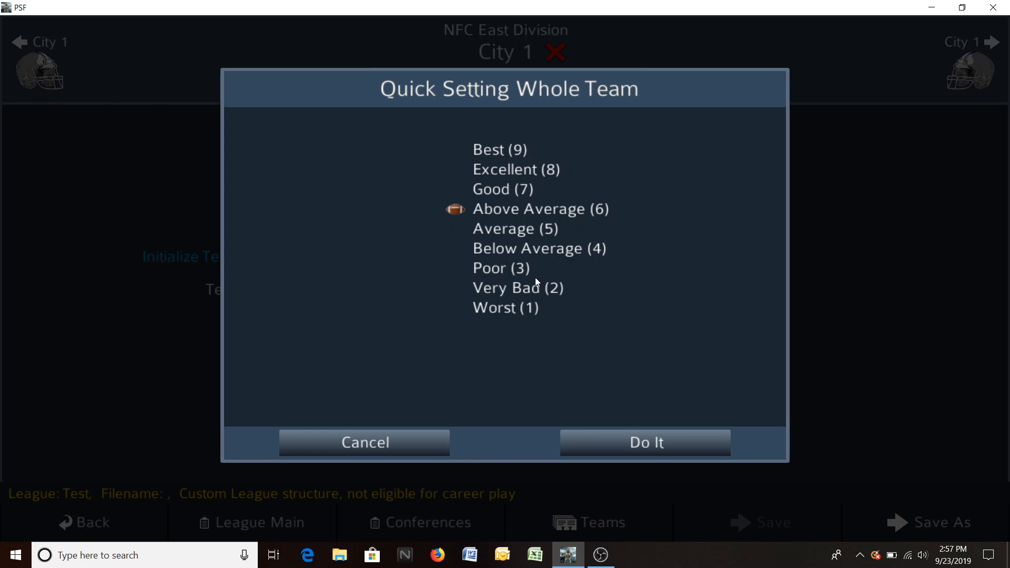
pyautogui.click(482, 193)
pyautogui.click(659, 446)
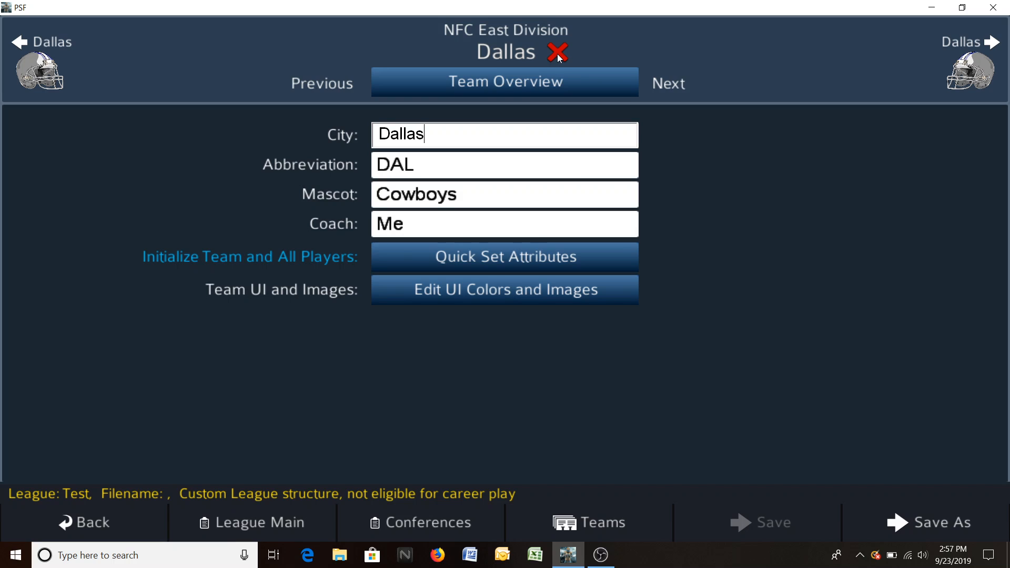
# - Cycle Dallas's home jersey and stadium type options back to color jerseys and open stadium, and cycle its wind setting
pyautogui.click(662, 88)
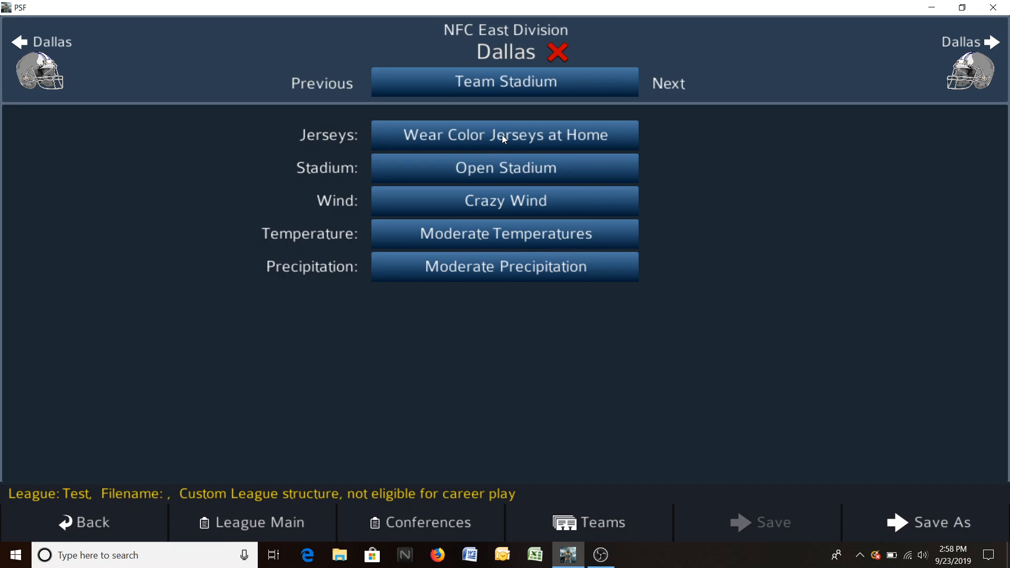
pyautogui.click(486, 136)
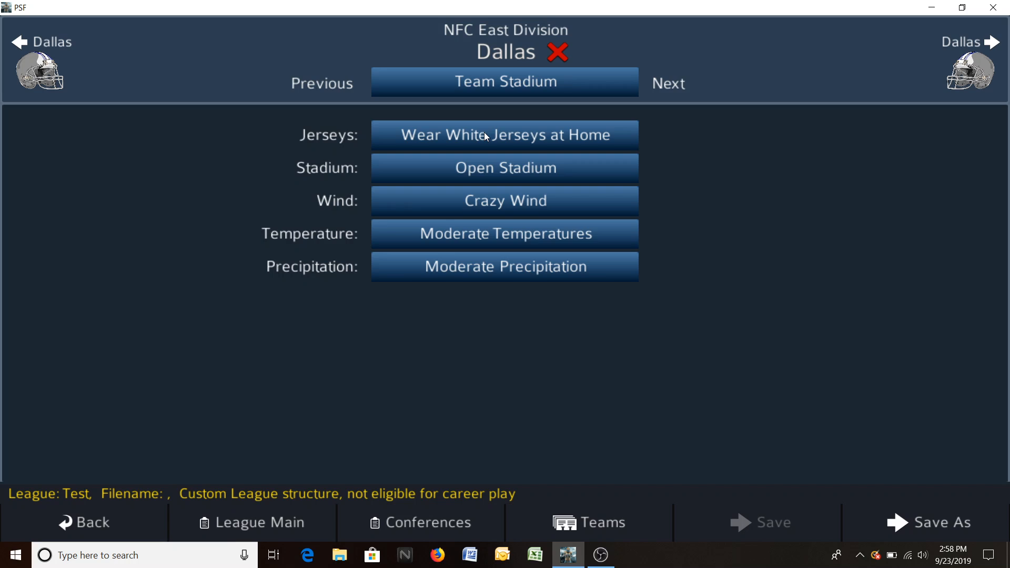
pyautogui.click(509, 132)
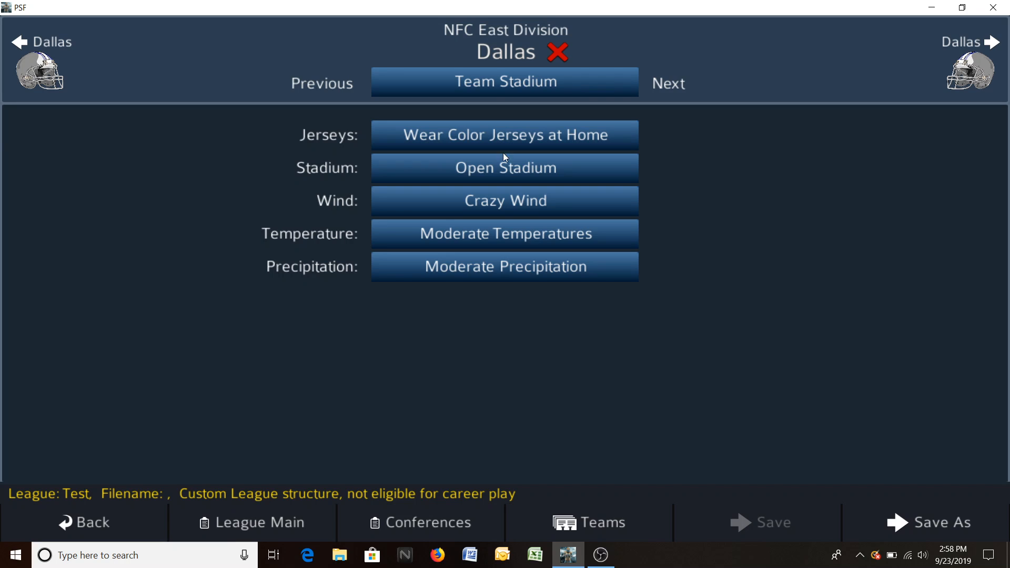
pyautogui.click(494, 166)
pyautogui.click(493, 166)
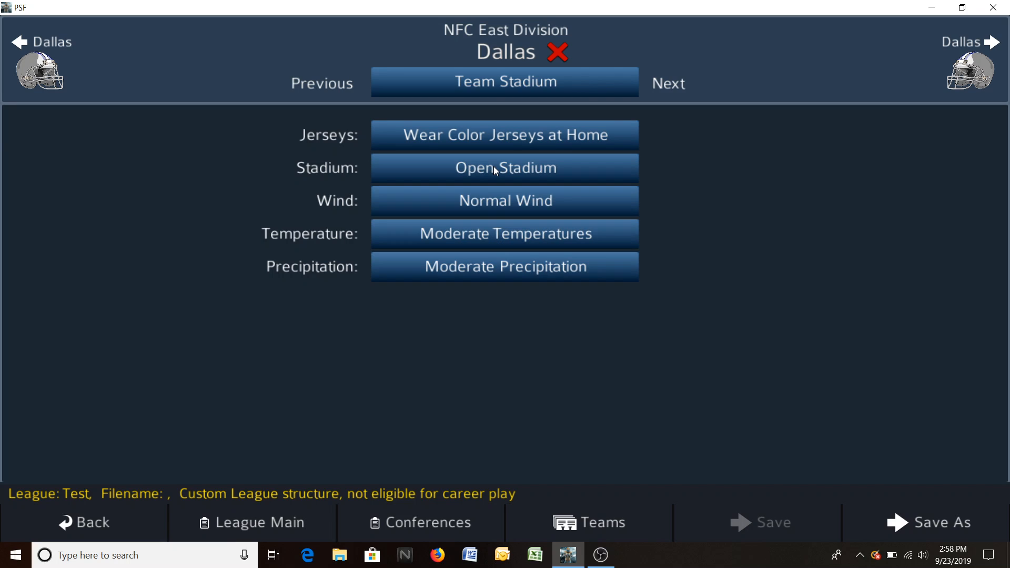
pyautogui.click(484, 201)
pyautogui.click(485, 205)
# - Set Dallas's offensive emphasis to Heavy Passing and quick-set its offense attributes to Best (9)
pyautogui.click(671, 85)
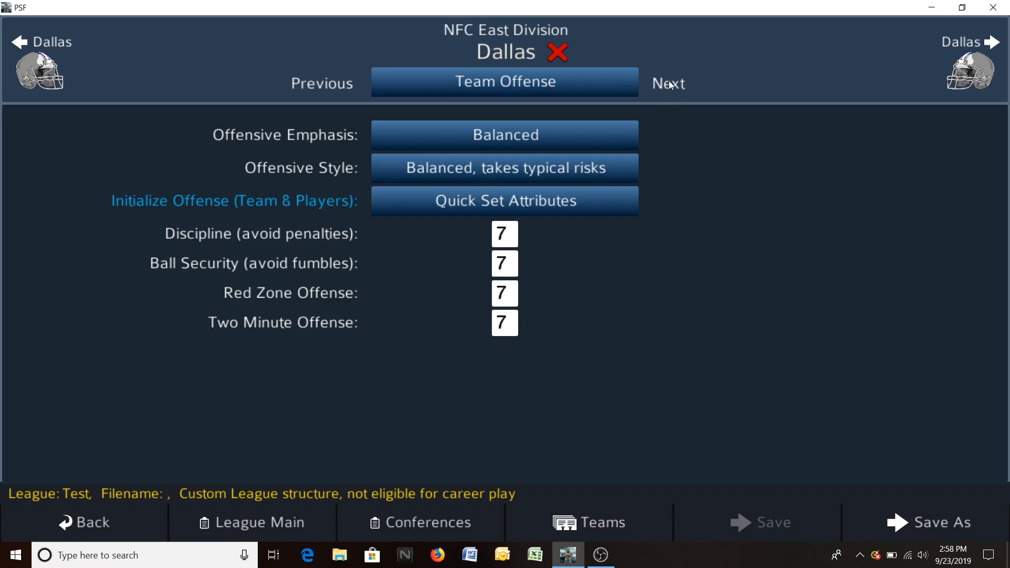
pyautogui.click(504, 143)
pyautogui.click(504, 143)
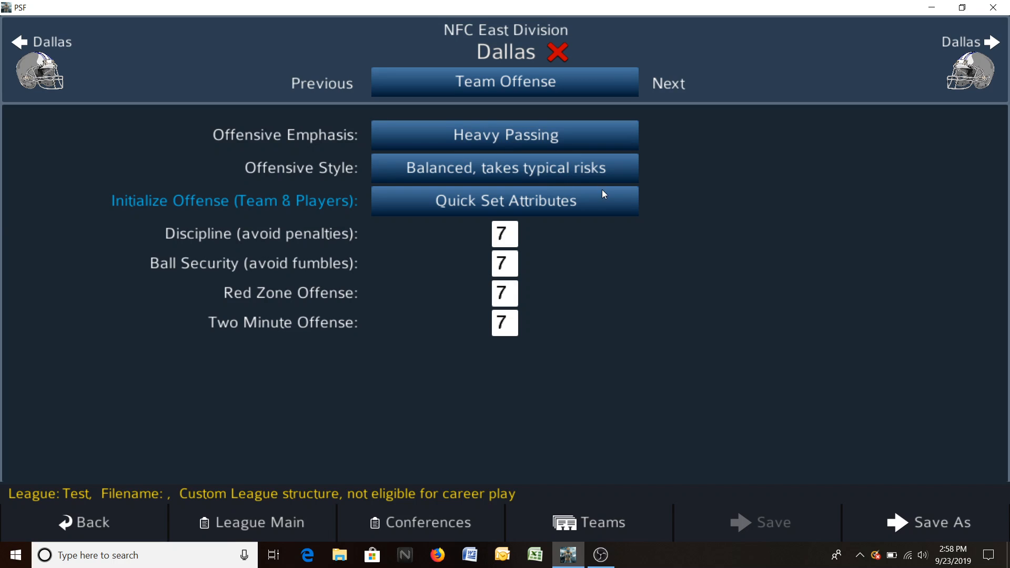
pyautogui.click(554, 204)
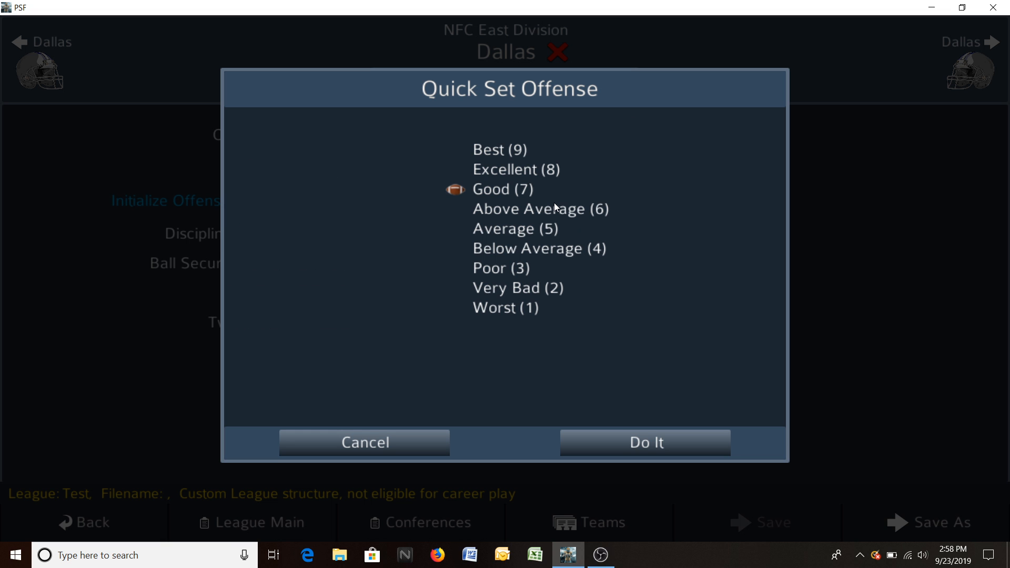
pyautogui.click(482, 156)
pyautogui.click(614, 445)
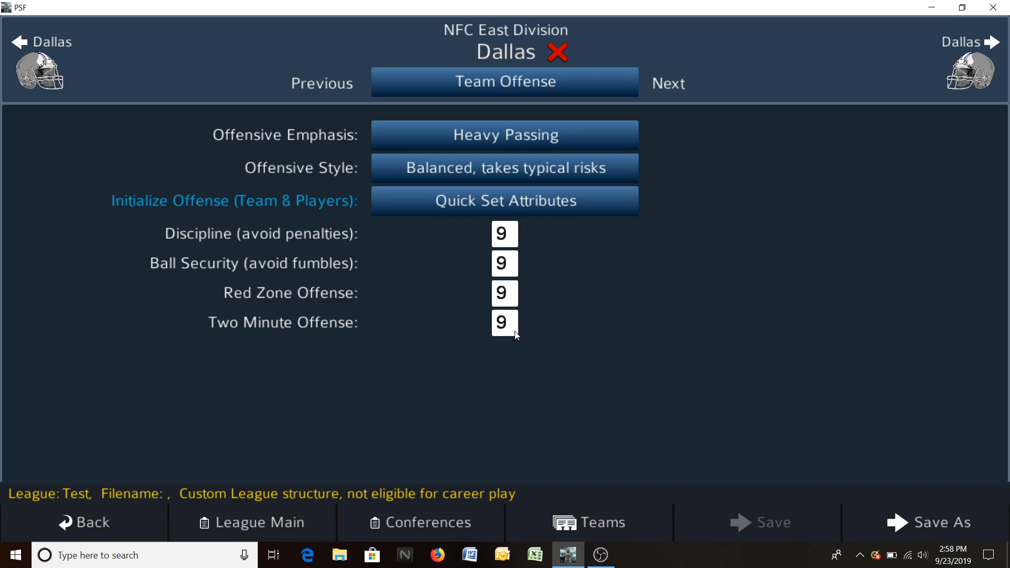
# - Set the Ball Security rating of Dallas's offense to 6
pyautogui.click(510, 260)
pyautogui.press('BackSpace')
pyautogui.write('6')
pyautogui.click(596, 317)
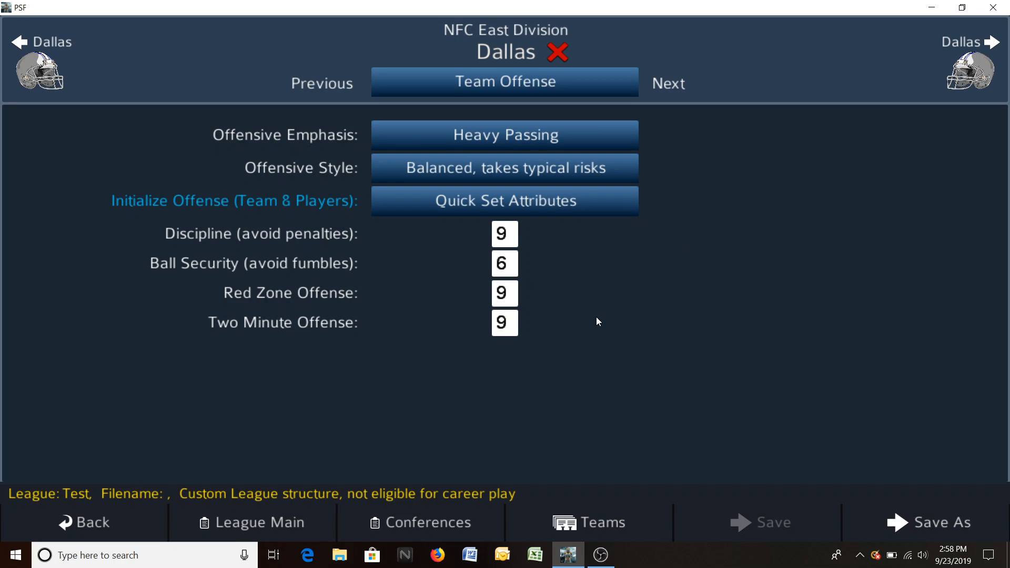
# - Set Dallas's defensive base formation to Both 3-4 and 4-3 and its primary coverage to Favors Zone
pyautogui.click(669, 91)
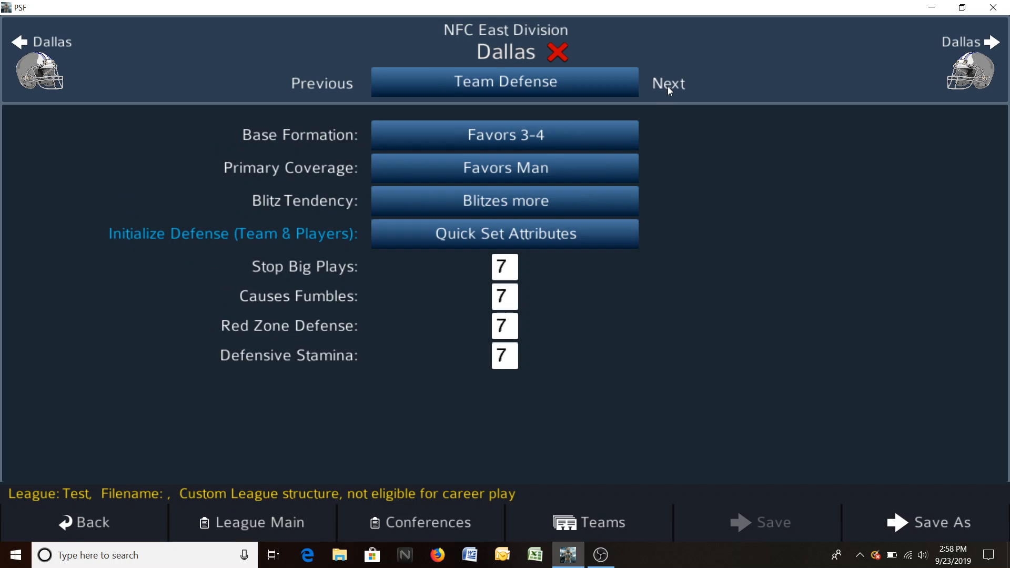
pyautogui.click(510, 139)
pyautogui.click(510, 140)
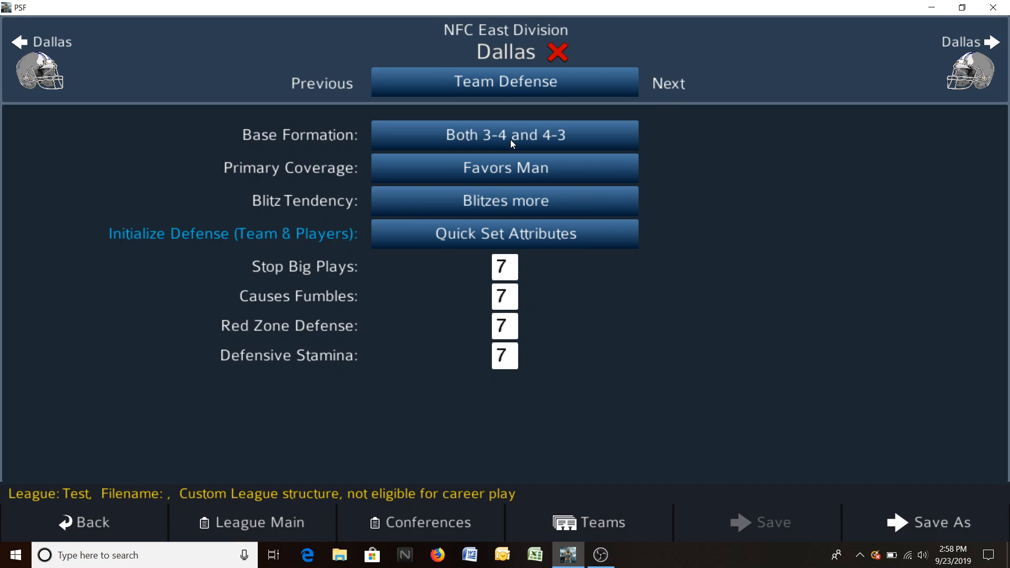
pyautogui.click(571, 169)
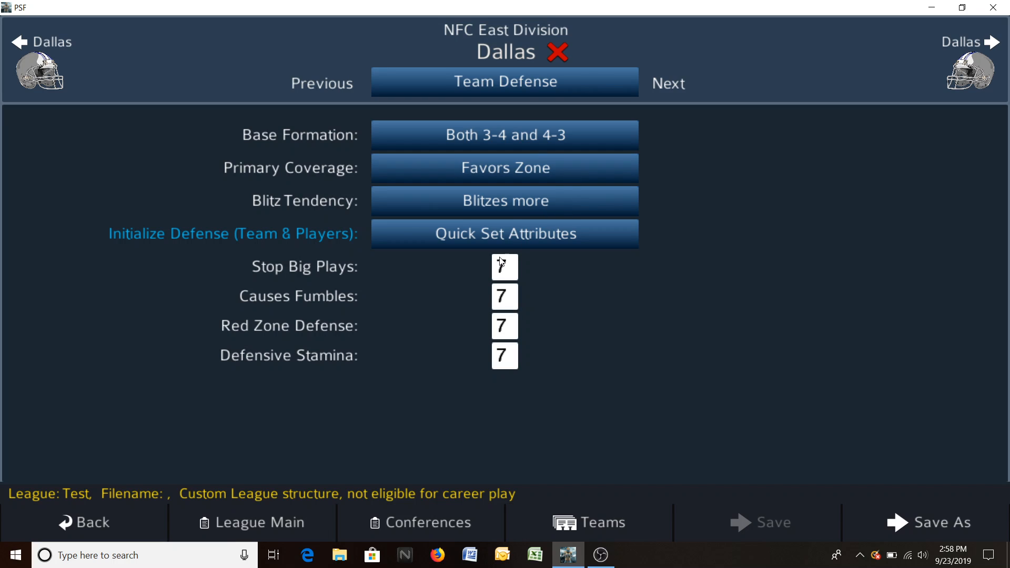
# - Quick-set Dallas's defense attributes to Below Average (4)
pyautogui.click(499, 239)
pyautogui.click(517, 248)
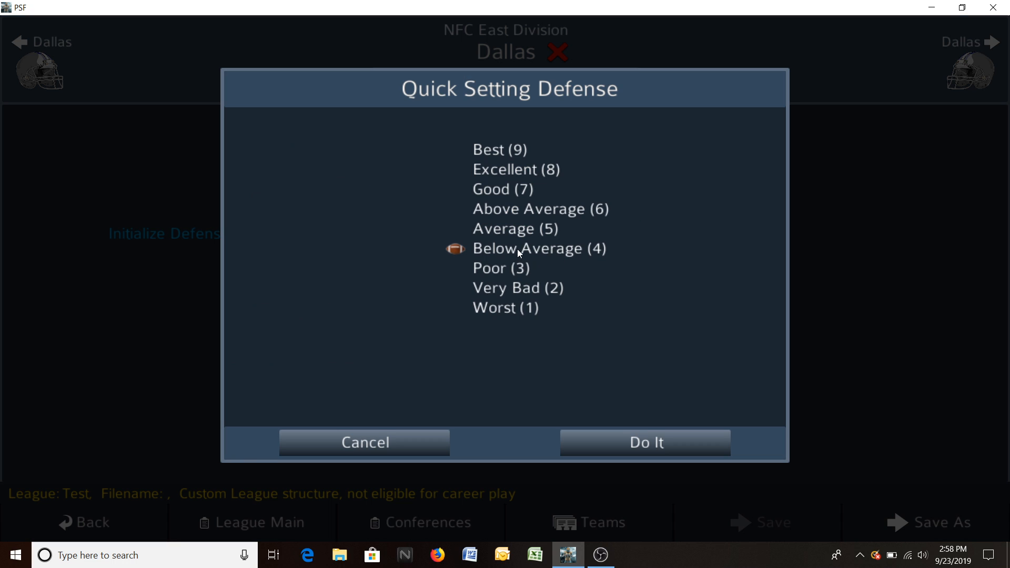
pyautogui.click(612, 448)
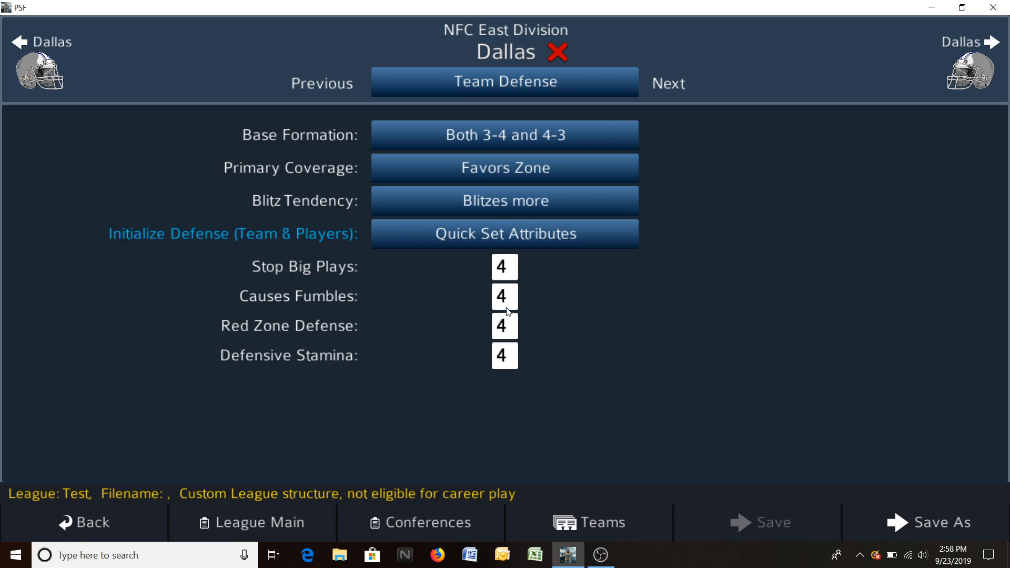
# - Open the first quarterback among Dallas's offensive players and enter a new last name
pyautogui.click(668, 87)
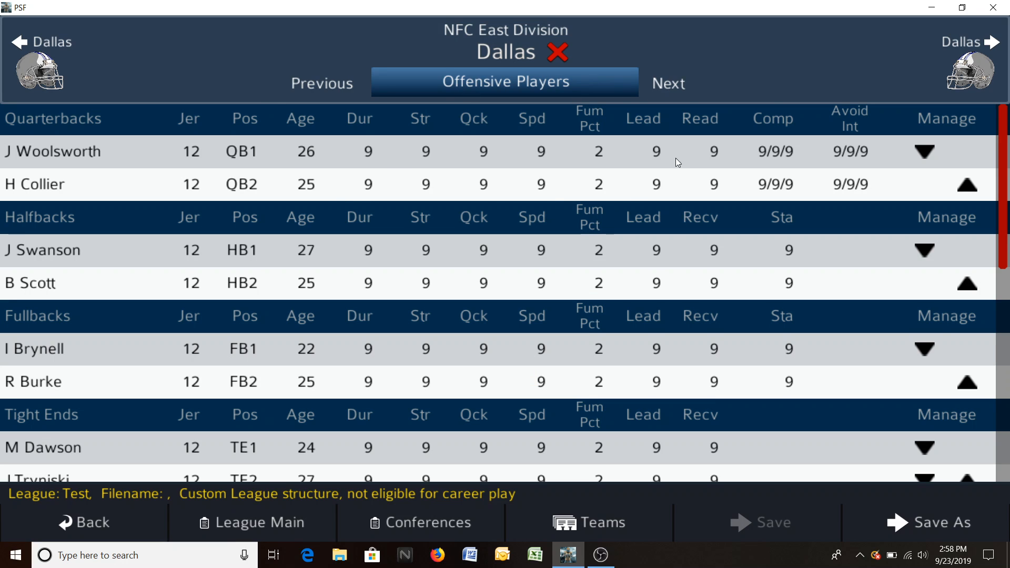
pyautogui.click(85, 152)
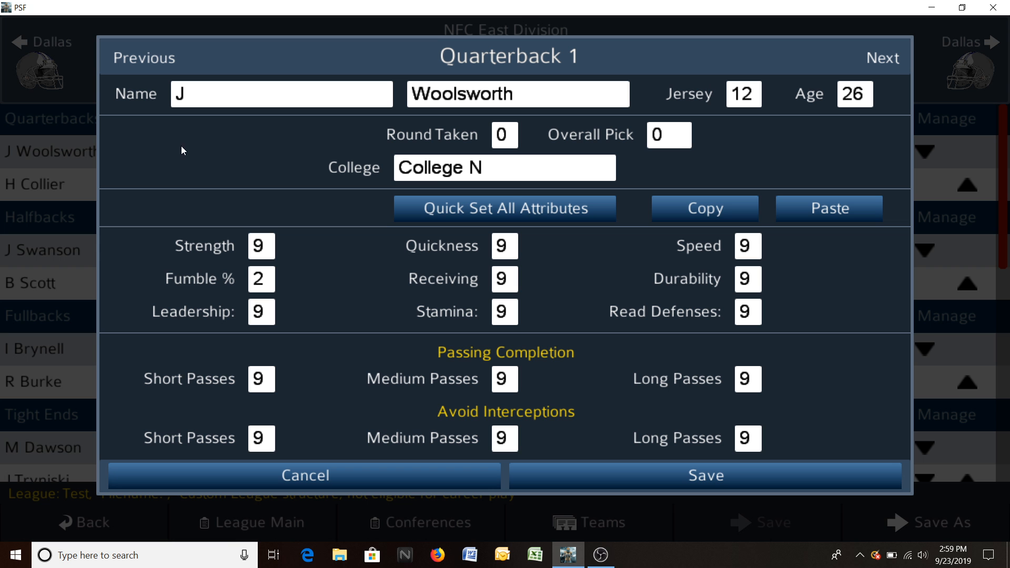
pyautogui.click(546, 101)
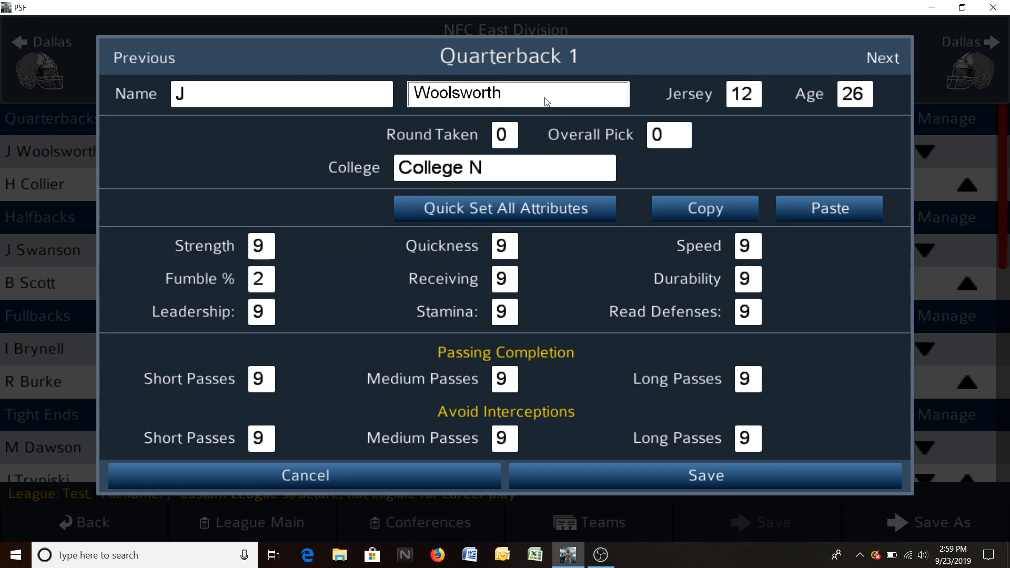
pyautogui.press('BackSpace')
pyautogui.press('BackSpace')
pyautogui.press('BackSpace')
pyautogui.press('BackSpace')
pyautogui.press('BackSpace')
pyautogui.press('BackSpace')
pyautogui.press('BackSpace')
pyautogui.press('BackSpace')
pyautogui.press('BackSpace')
pyautogui.press('BackSpace')
pyautogui.write('Th')
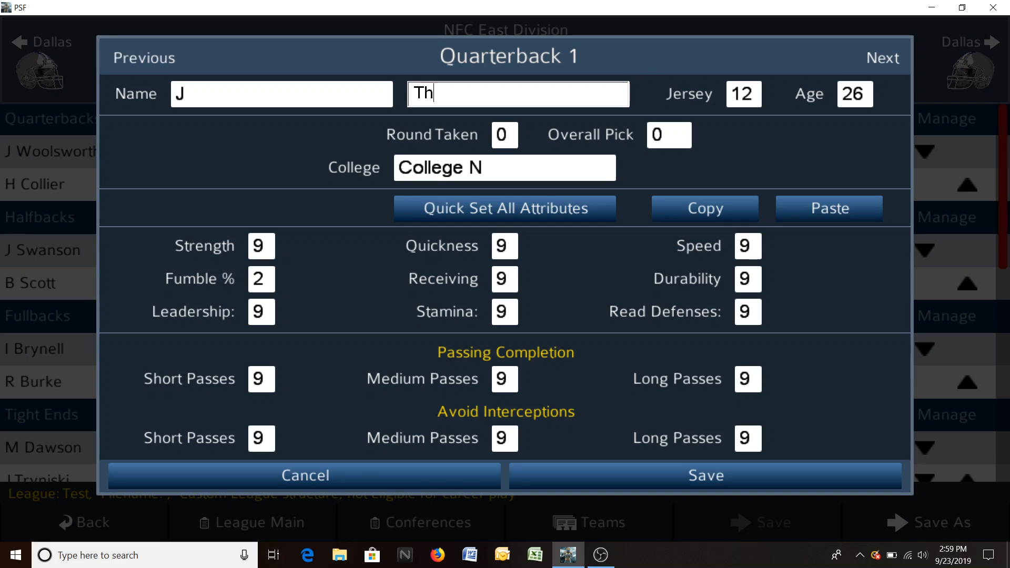
pyautogui.write('omas')
pyautogui.press('Tab')
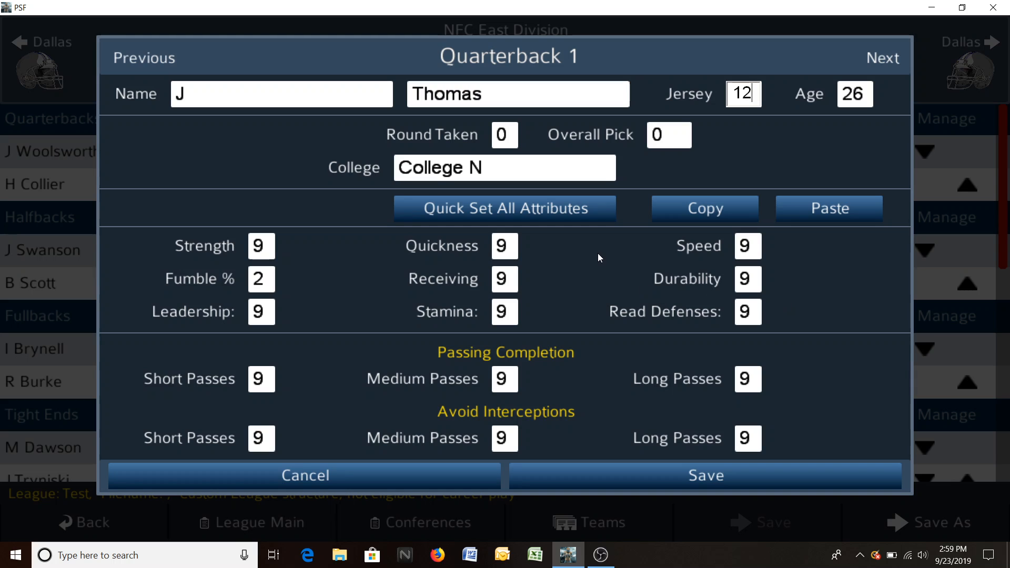
# - Quick-set all of the first quarterback's attributes to Good (7) and save the player
pyautogui.click(534, 207)
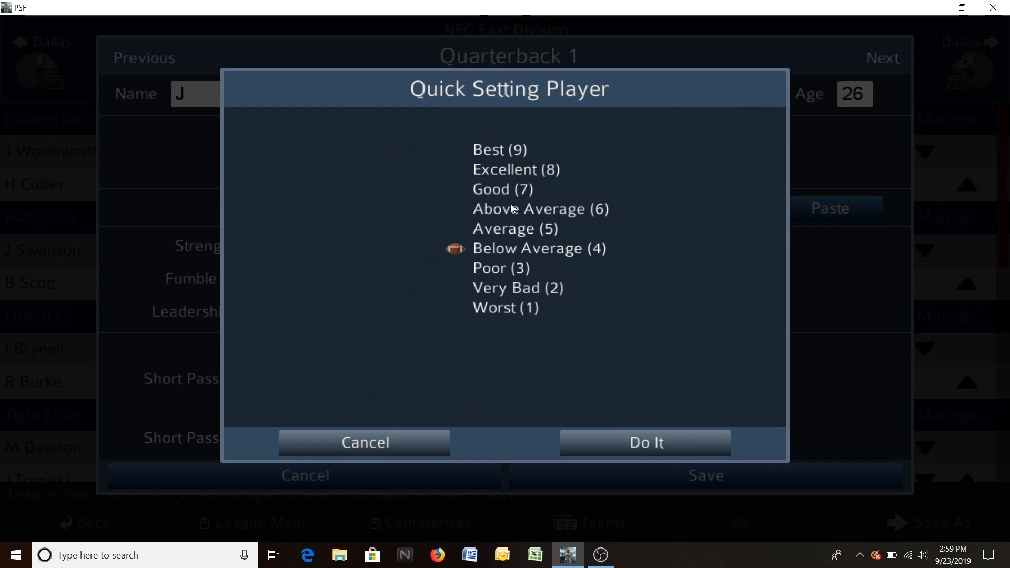
pyautogui.click(491, 190)
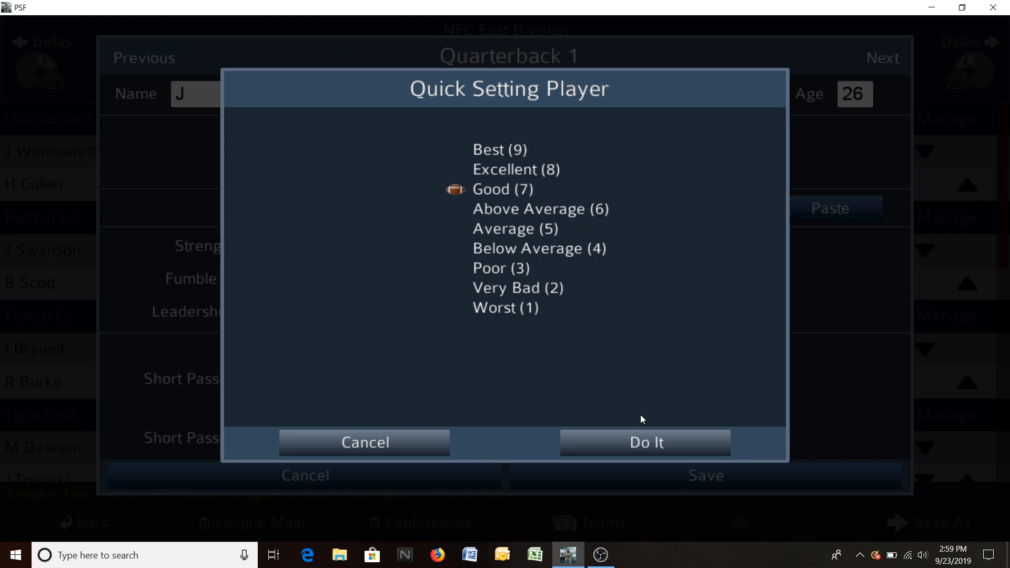
pyautogui.click(622, 450)
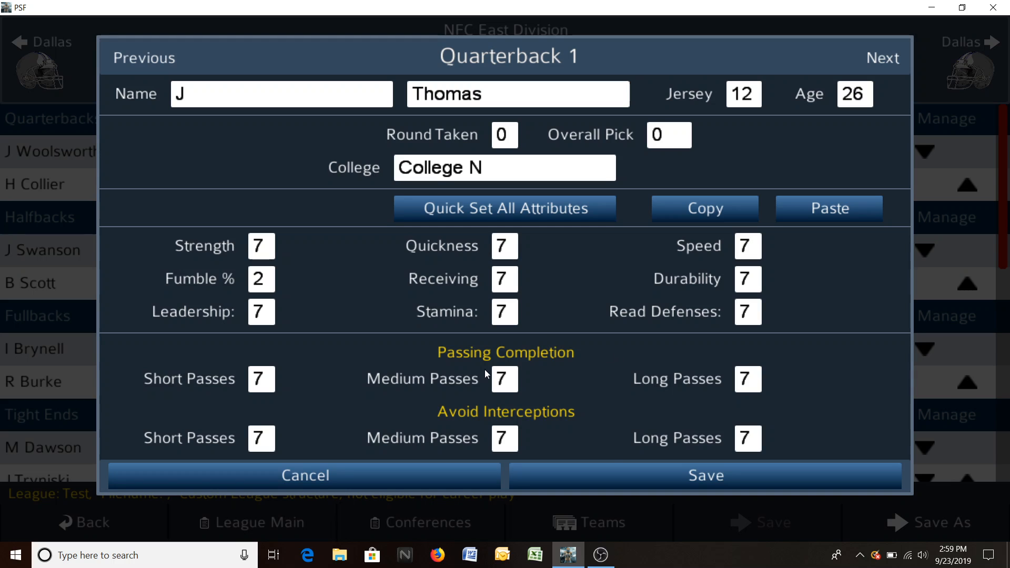
pyautogui.click(647, 477)
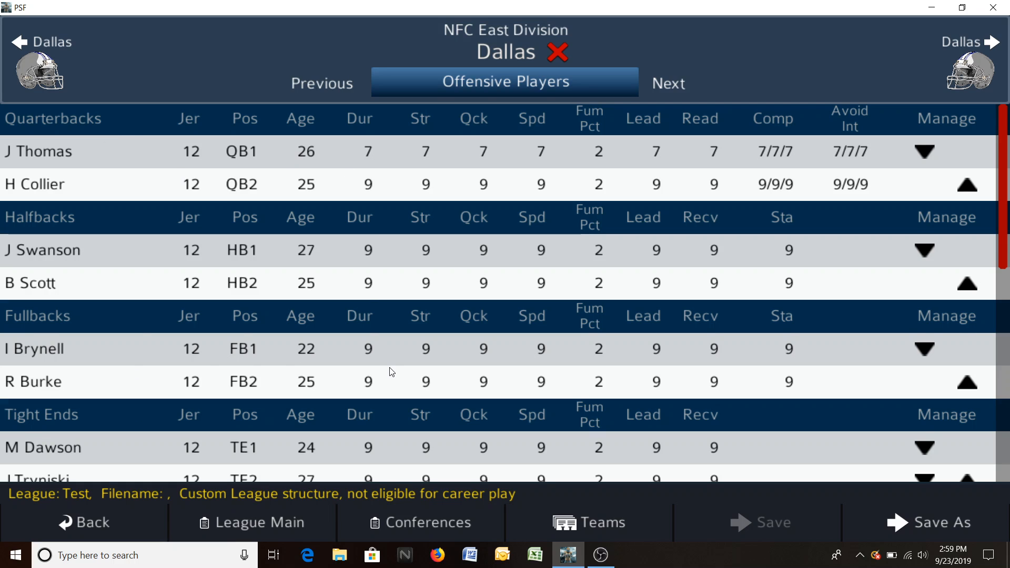
# - Look over Dallas's offensive roster and move the second quarterback up to the QB1 spot
pyautogui.scroll(-3, 368, 217)
pyautogui.scroll(-1, 352, 209)
pyautogui.moveTo(325, 125); pyautogui.dragTo(266, 431)
pyautogui.click(966, 185)
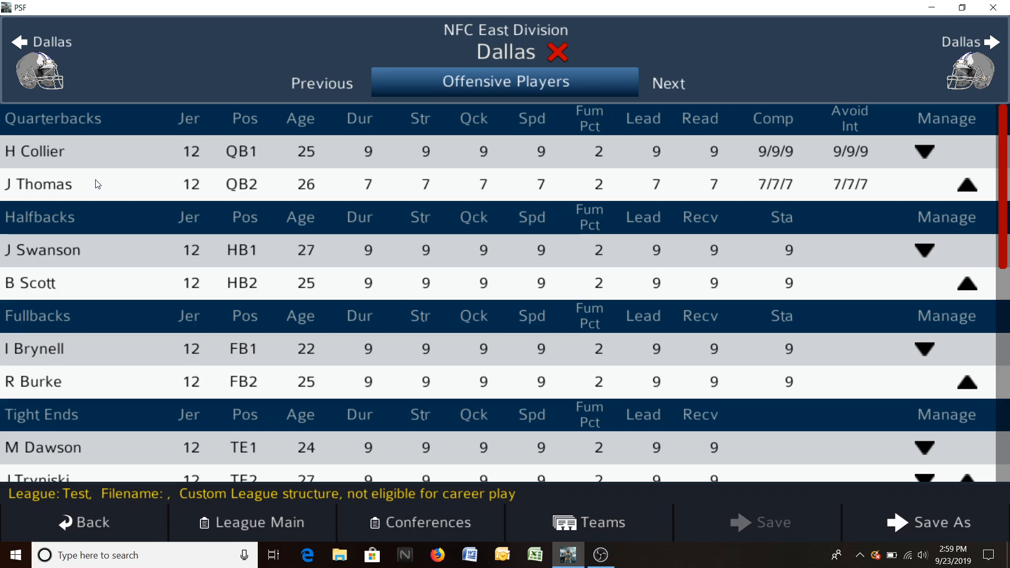
# - Look over Dallas's defensive and special teams players, then return to the team overview
pyautogui.click(668, 85)
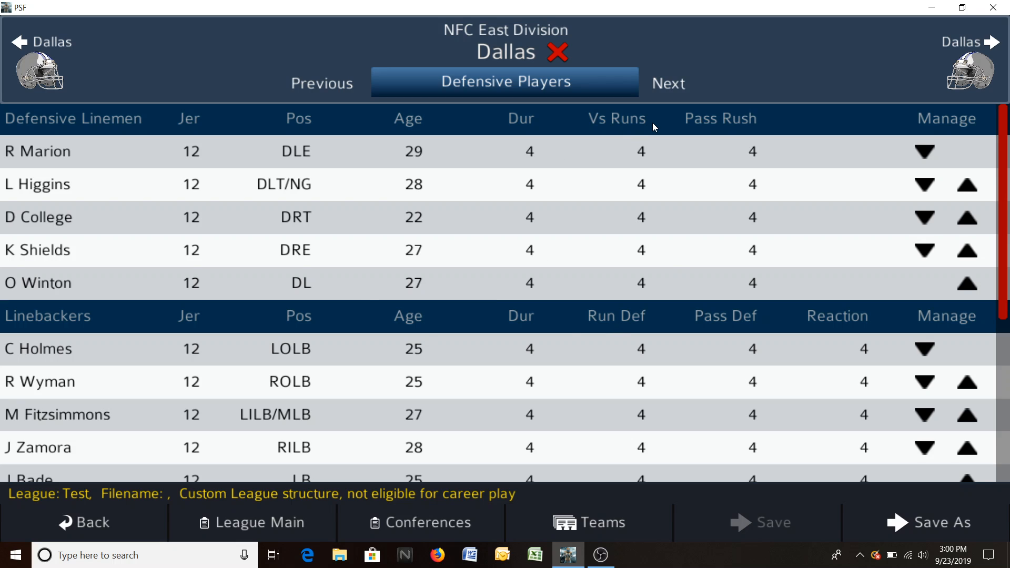
pyautogui.click(676, 80)
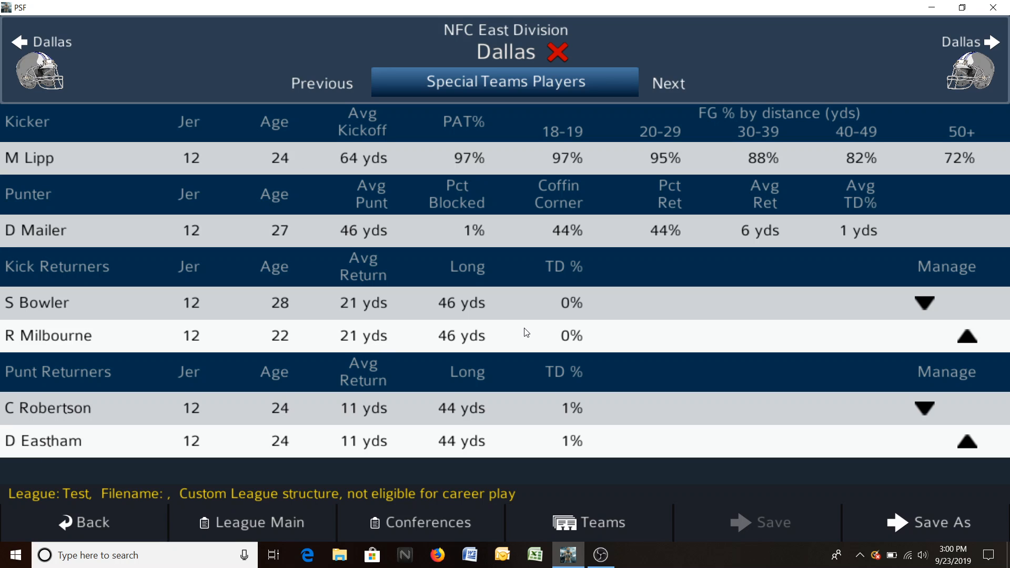
pyautogui.click(675, 90)
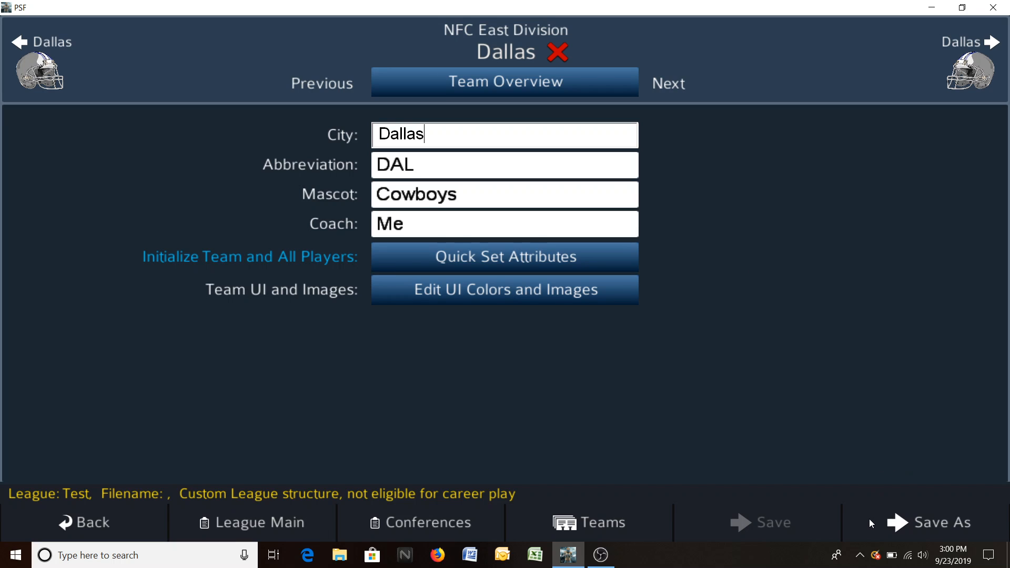
# - Save the league under the filename test
pyautogui.click(901, 526)
pyautogui.write('ttes')
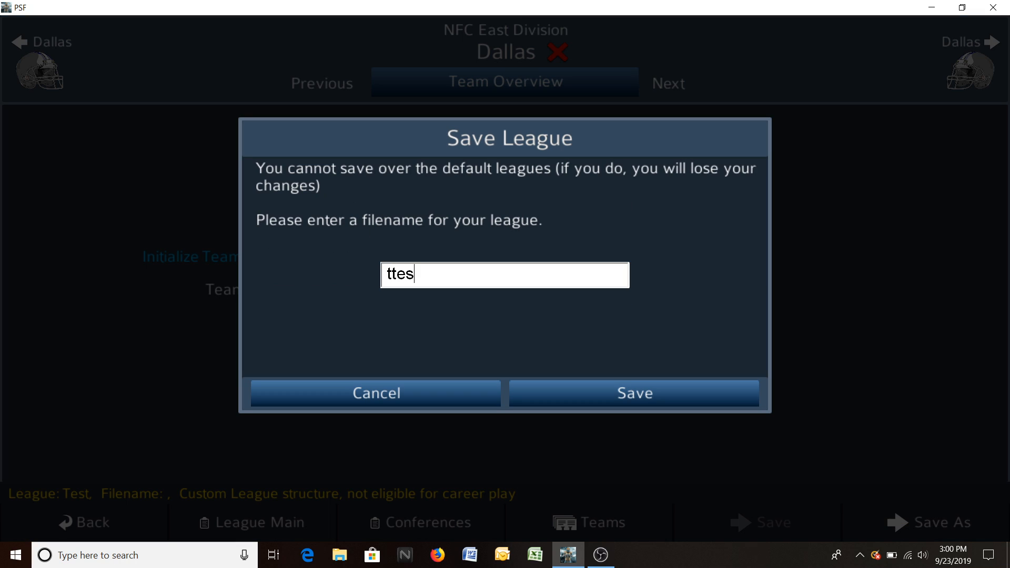
pyautogui.press('BackSpace')
pyautogui.press('BackSpace')
pyautogui.press('BackSpace')
pyautogui.write('est')
pyautogui.click(662, 394)
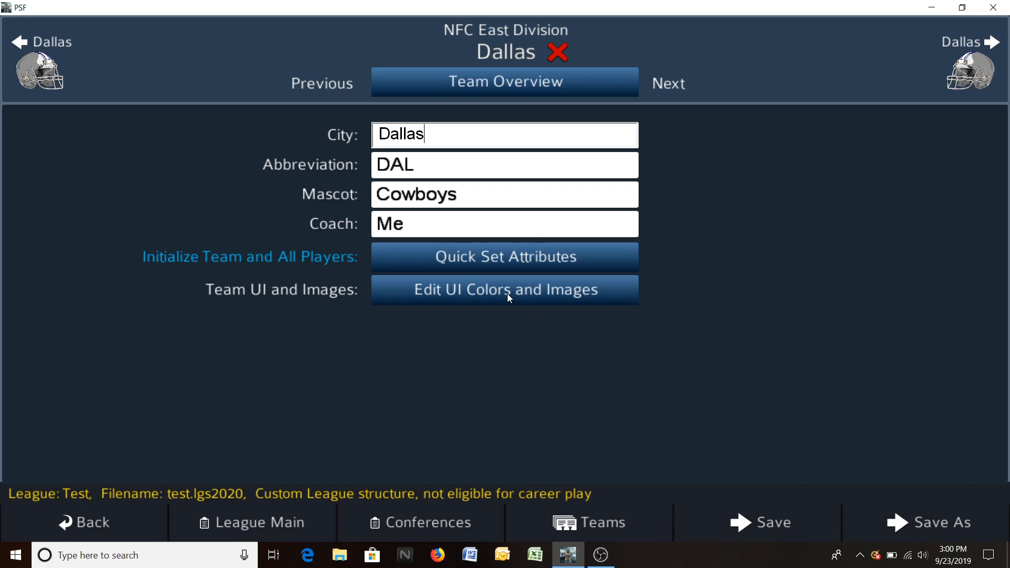
# - Set Dallas's UI border color to dark green 305248 and its label color to brown 846a00
pyautogui.click(493, 295)
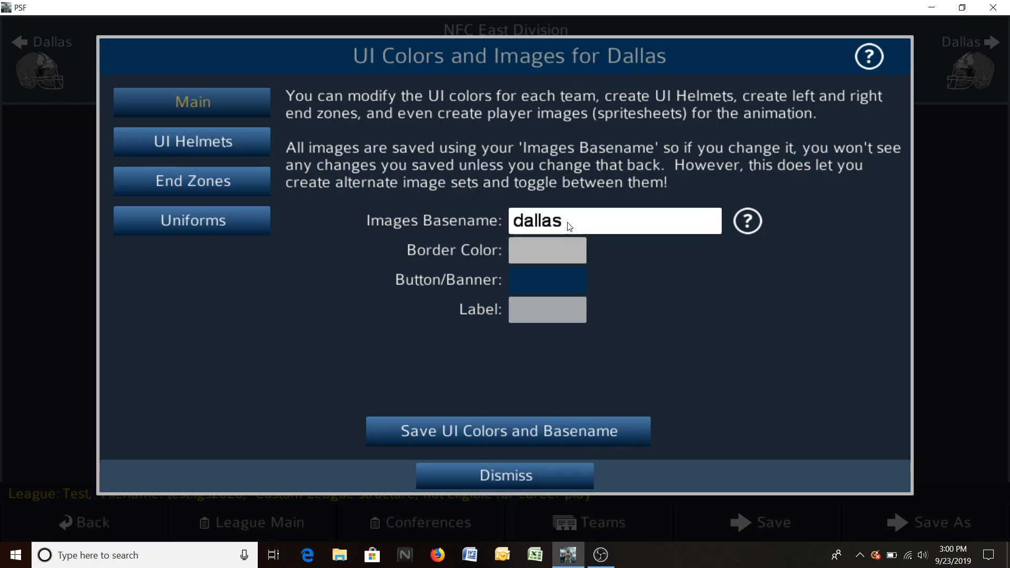
pyautogui.click(555, 252)
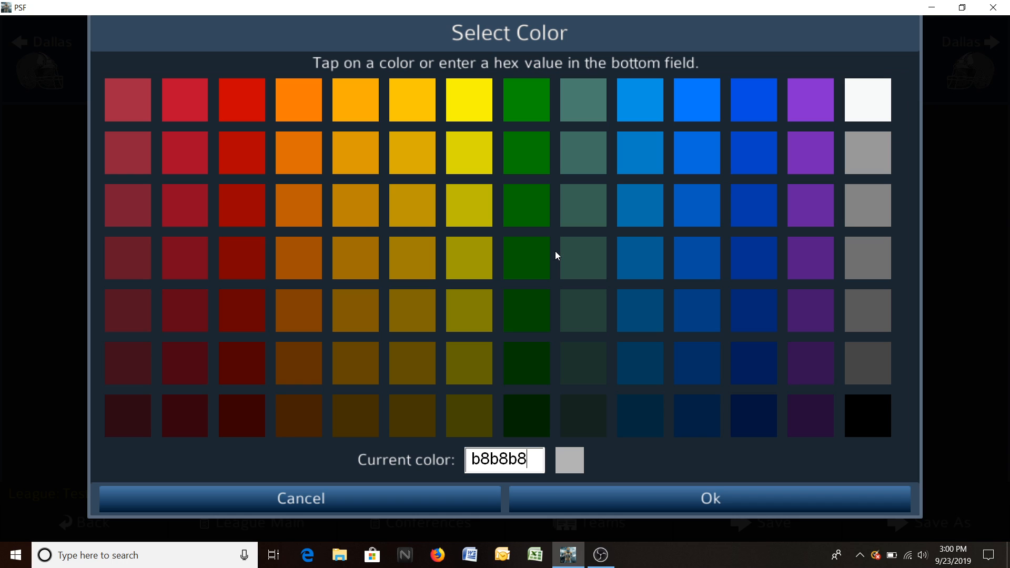
pyautogui.click(584, 269)
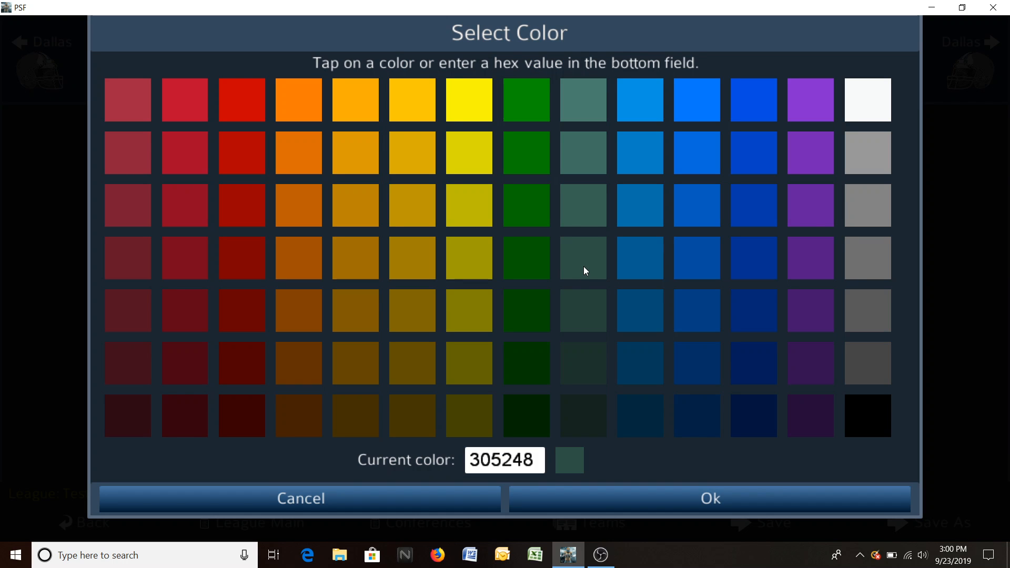
pyautogui.click(601, 498)
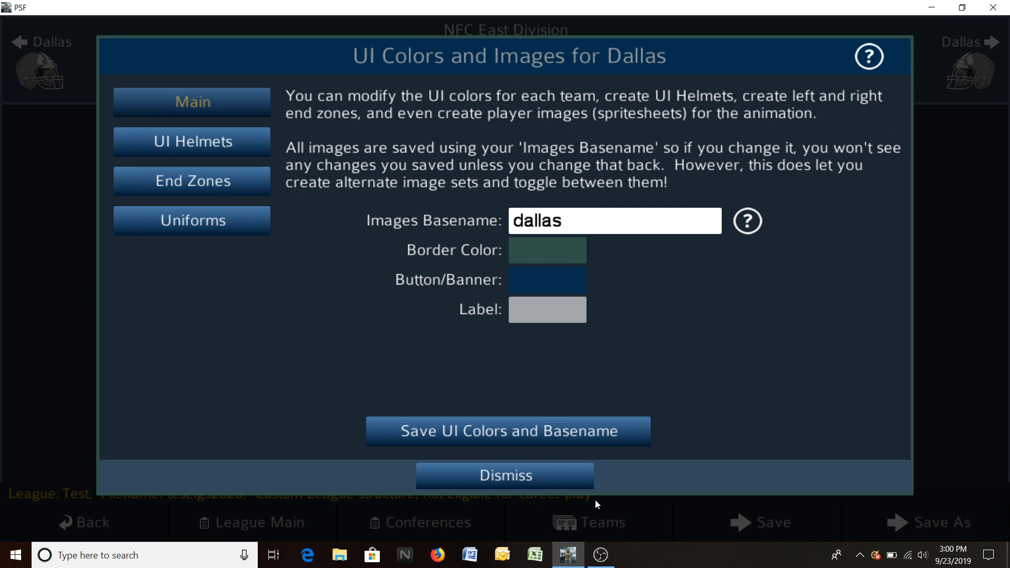
pyautogui.click(545, 315)
pyautogui.click(406, 314)
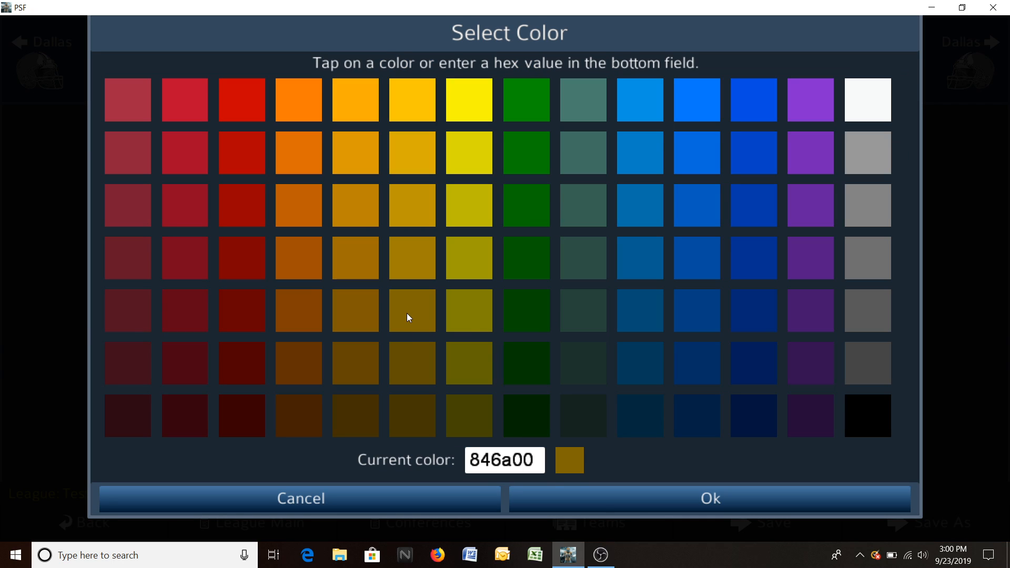
pyautogui.click(629, 499)
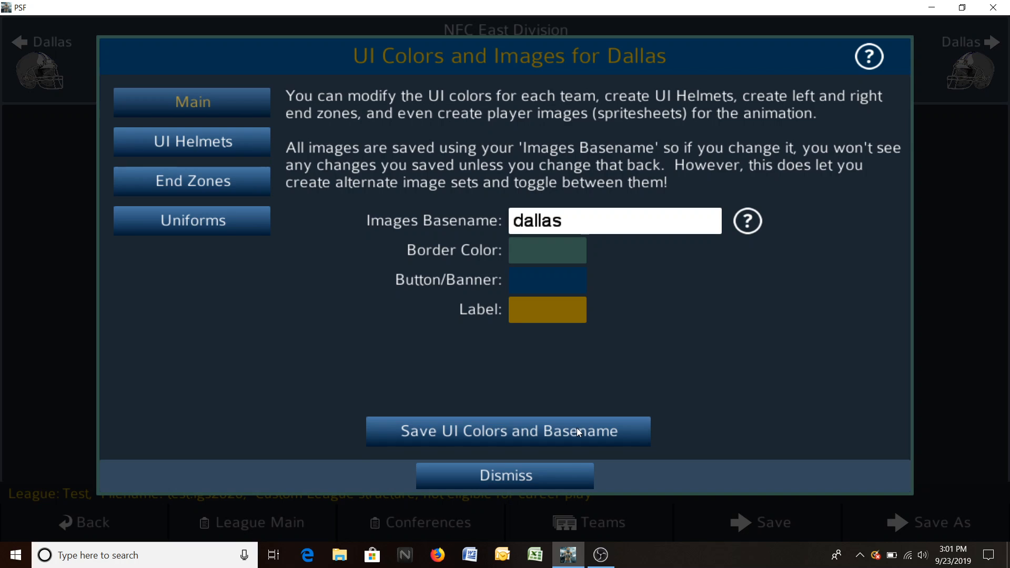
# - Switch Dallas's UI helmets to new ones with helmet color red 9b0000 and a dark yellow label color
pyautogui.click(193, 146)
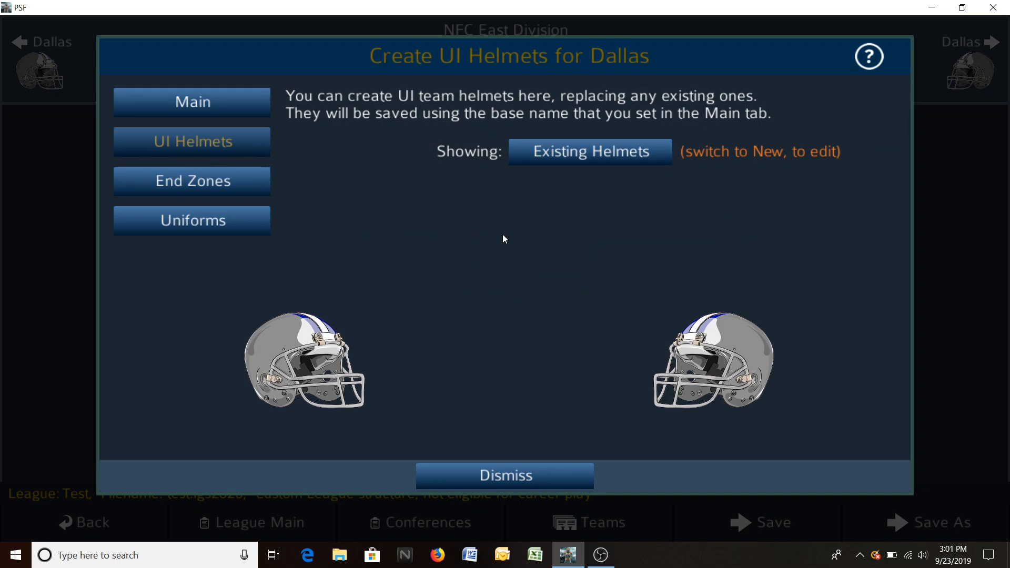
pyautogui.click(572, 157)
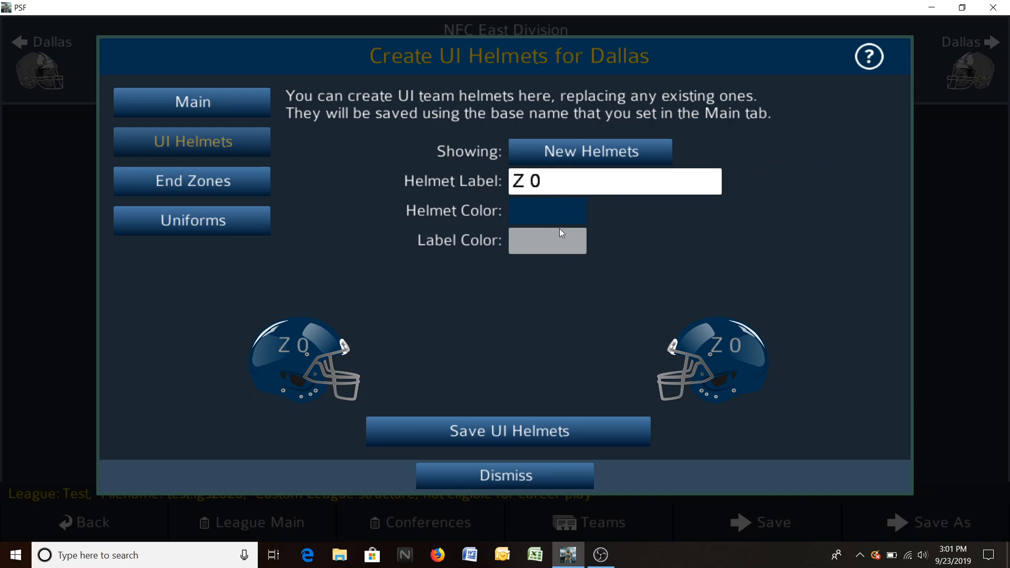
pyautogui.click(547, 221)
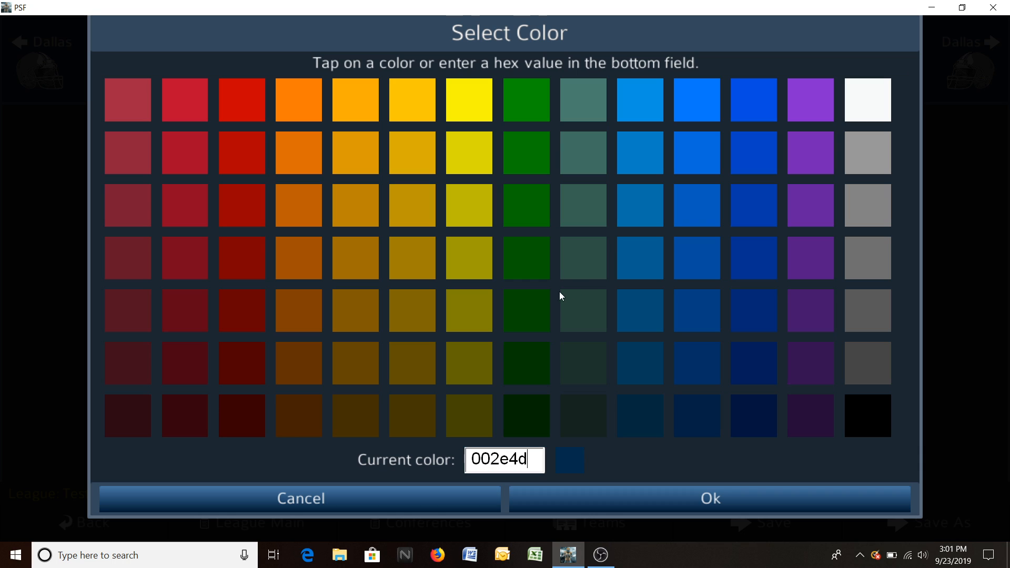
pyautogui.click(261, 199)
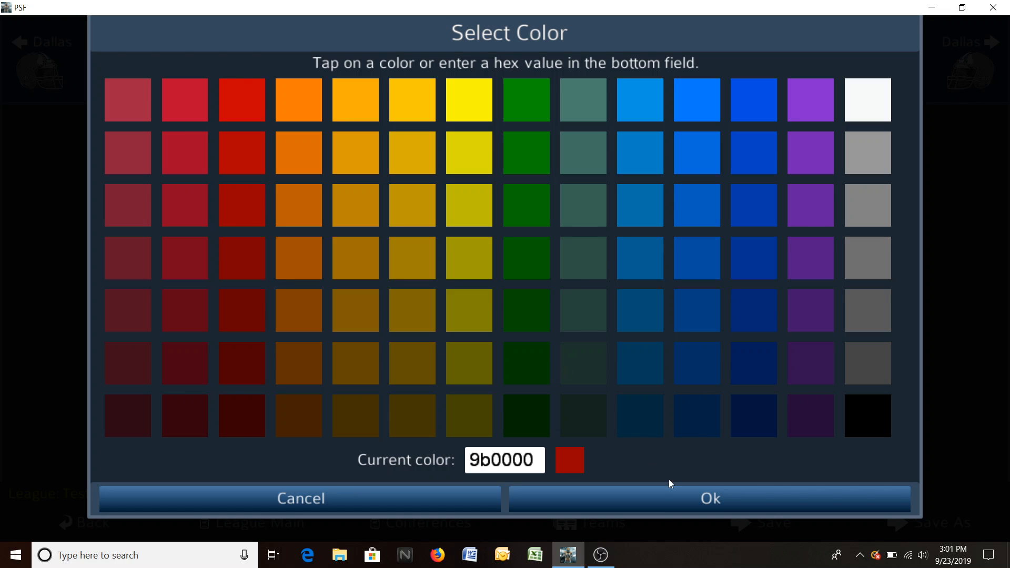
pyautogui.click(700, 497)
pyautogui.click(523, 246)
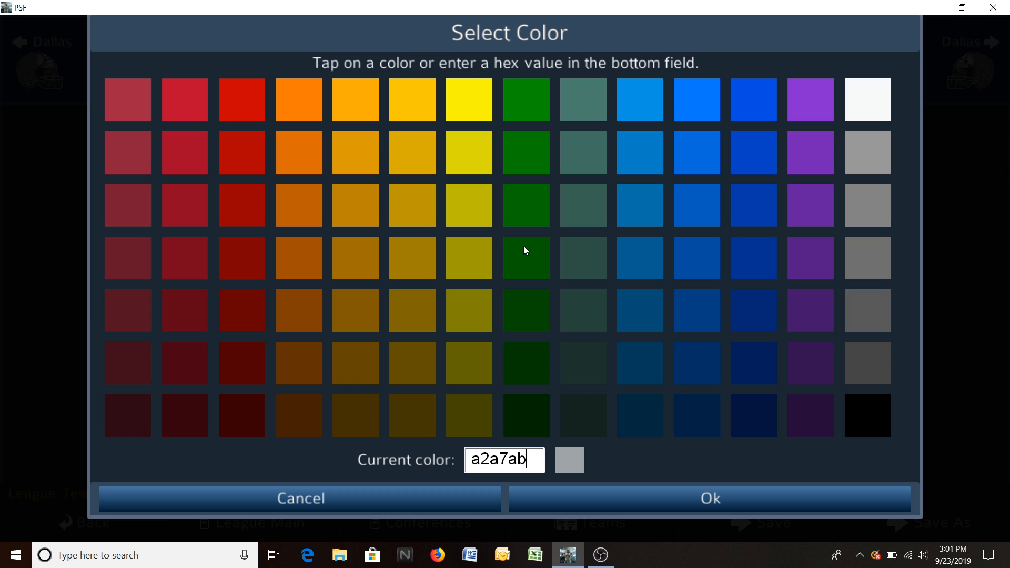
pyautogui.click(470, 267)
pyautogui.click(718, 501)
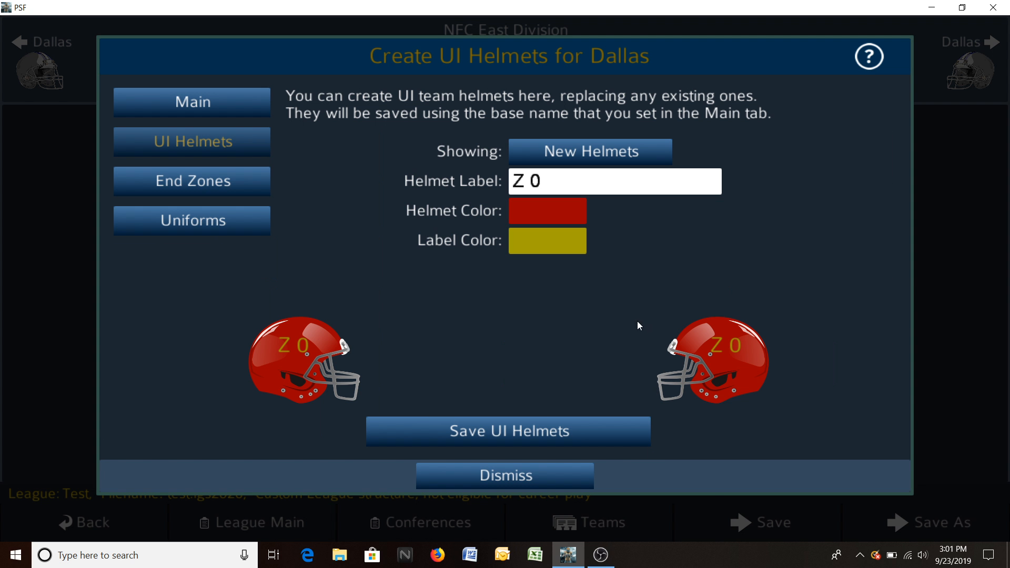
# - Change the helmet label to DAL and save the UI helmets
pyautogui.click(569, 189)
pyautogui.press('BackSpace')
pyautogui.press('BackSpace')
pyautogui.press('BackSpace')
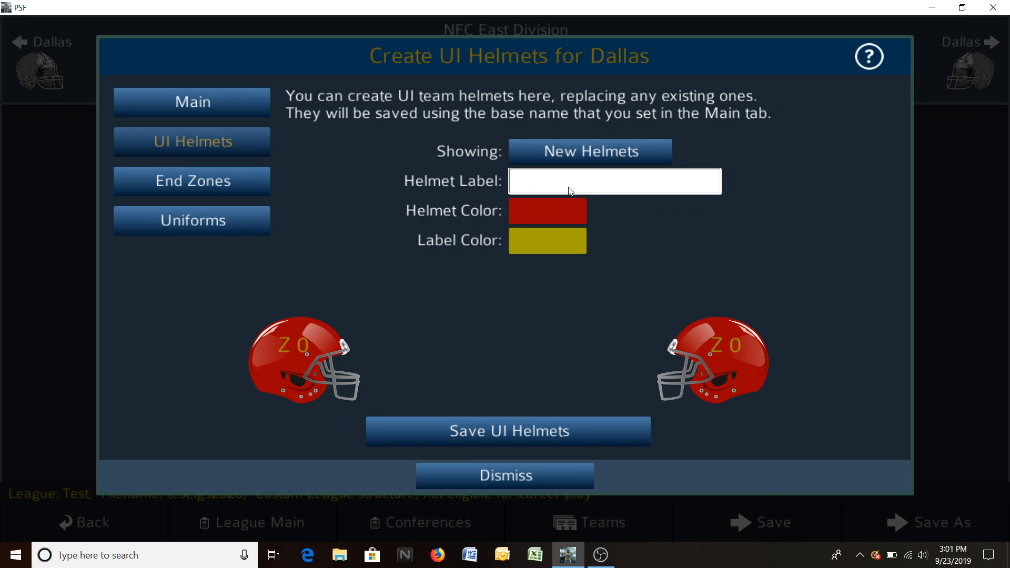
pyautogui.write('DALLA')
pyautogui.press('BackSpace')
pyautogui.press('BackSpace')
pyautogui.press('BackSpace')
pyautogui.write('LLA')
pyautogui.press('BackSpace')
pyautogui.press('BackSpace')
pyautogui.press('BackSpace')
pyautogui.press('BackSpace')
pyautogui.press('BackSpace')
pyautogui.write('DAL')
pyautogui.click(495, 316)
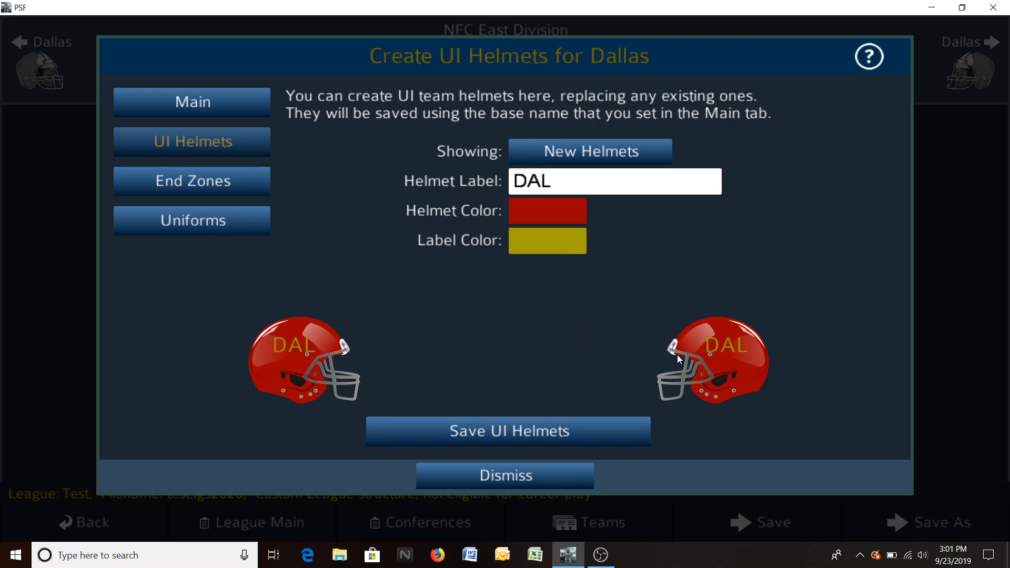
pyautogui.click(512, 423)
# - Set the left end zone label color to dark yellow and the right end zone label color to blue 004f77
pyautogui.click(172, 183)
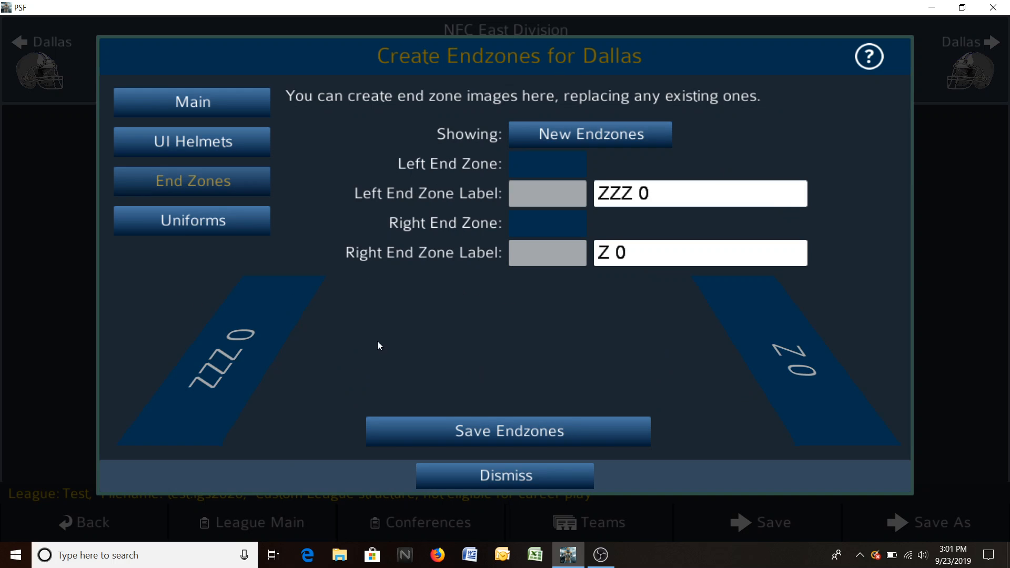
pyautogui.click(533, 197)
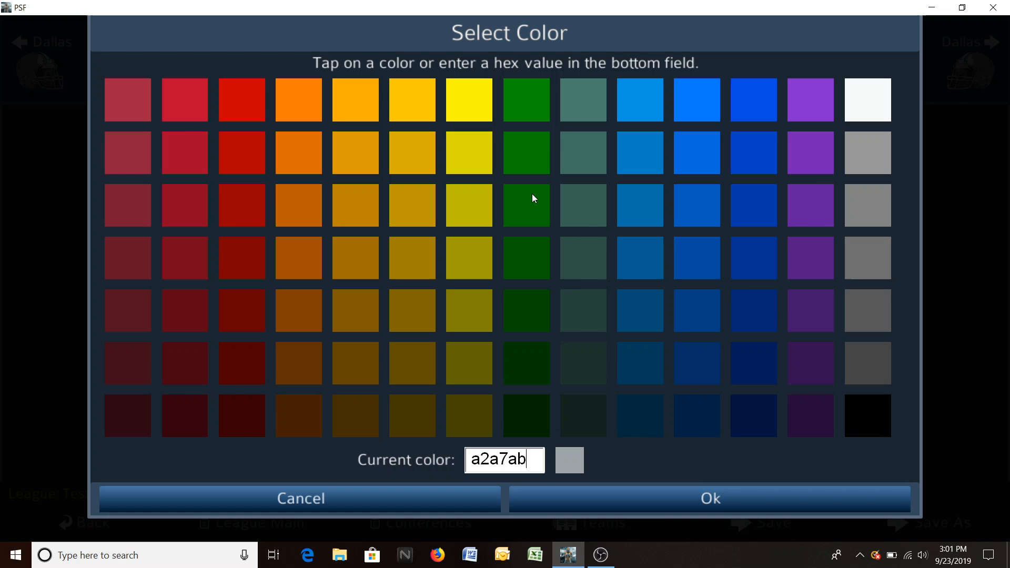
pyautogui.click(474, 266)
pyautogui.click(593, 498)
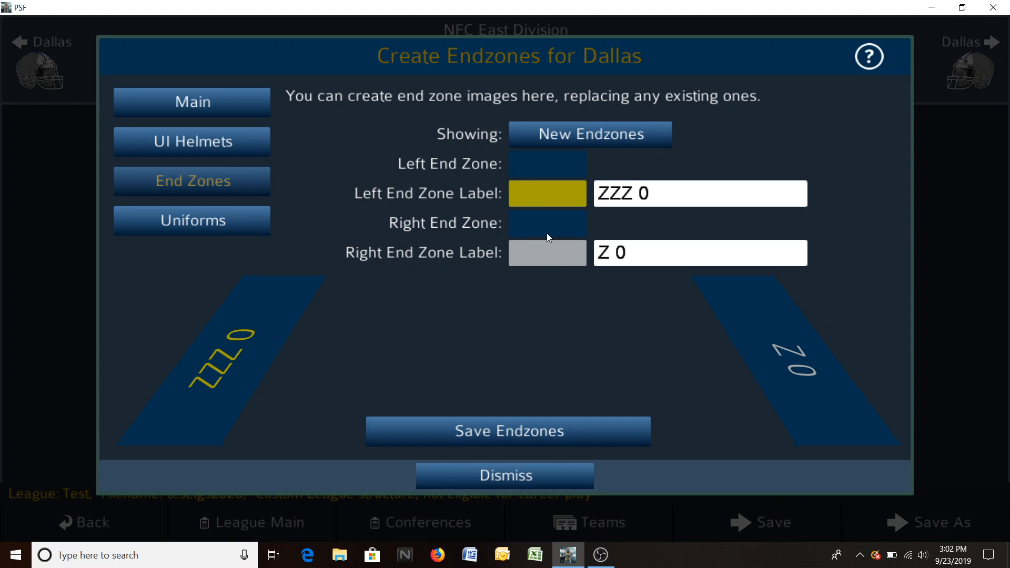
pyautogui.click(542, 261)
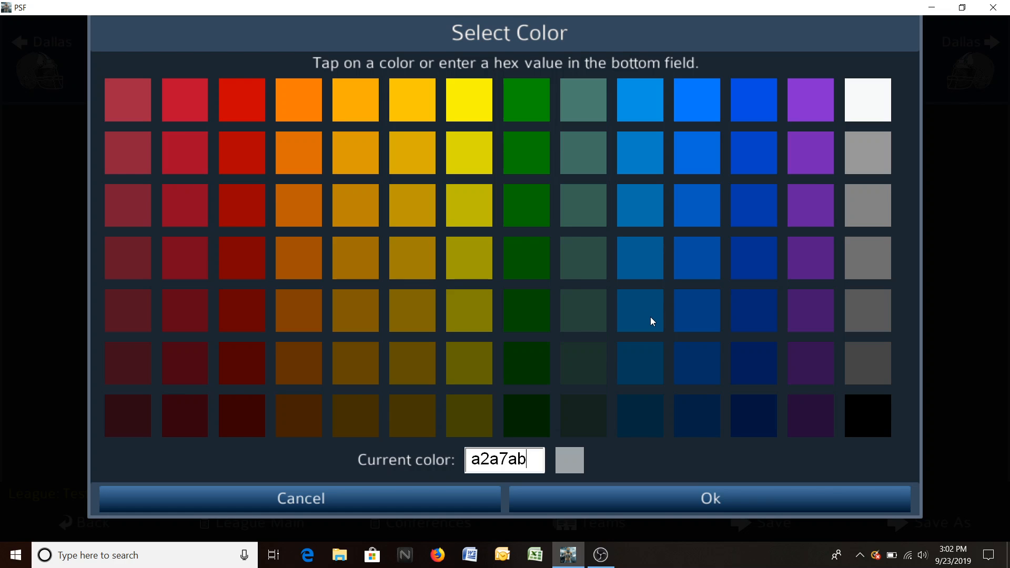
pyautogui.click(640, 327)
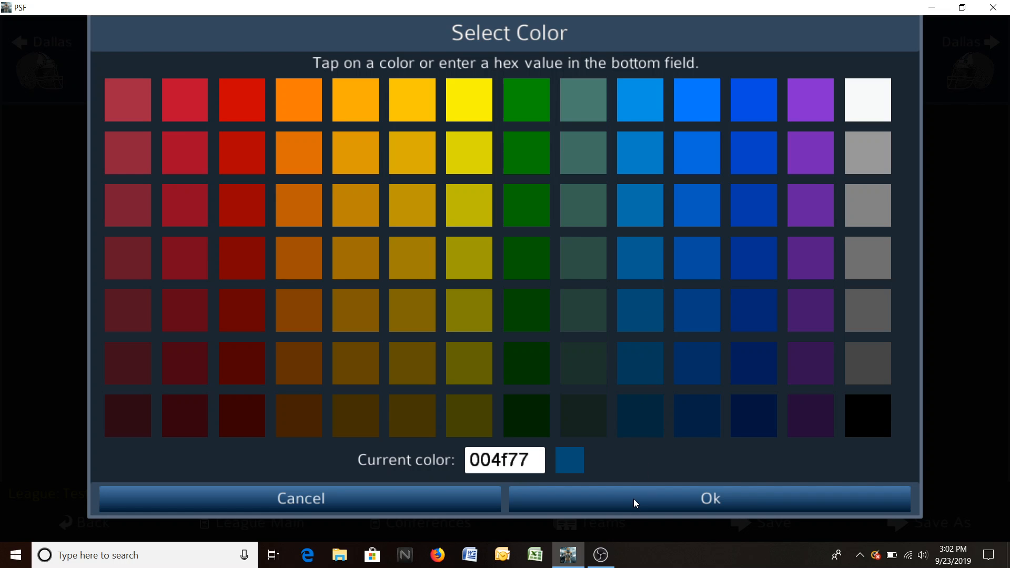
pyautogui.click(635, 498)
# - Label the left end zone Dallas and the right one Cowboys, and save the end zones
pyautogui.click(668, 206)
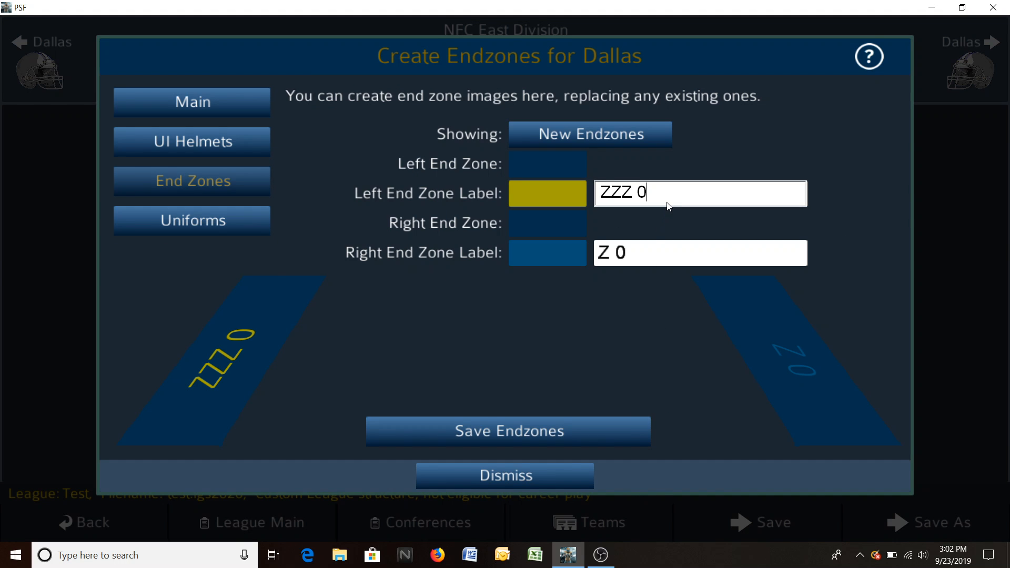
pyautogui.press('BackSpace')
pyautogui.press('BackSpace')
pyautogui.press('BackSpace')
pyautogui.press('BackSpace')
pyautogui.press('BackSpace')
pyautogui.write('Dak')
pyautogui.press('BackSpace')
pyautogui.write('llas')
pyautogui.press('Tab')
pyautogui.press('BackSpace')
pyautogui.press('BackSpace')
pyautogui.press('BackSpace')
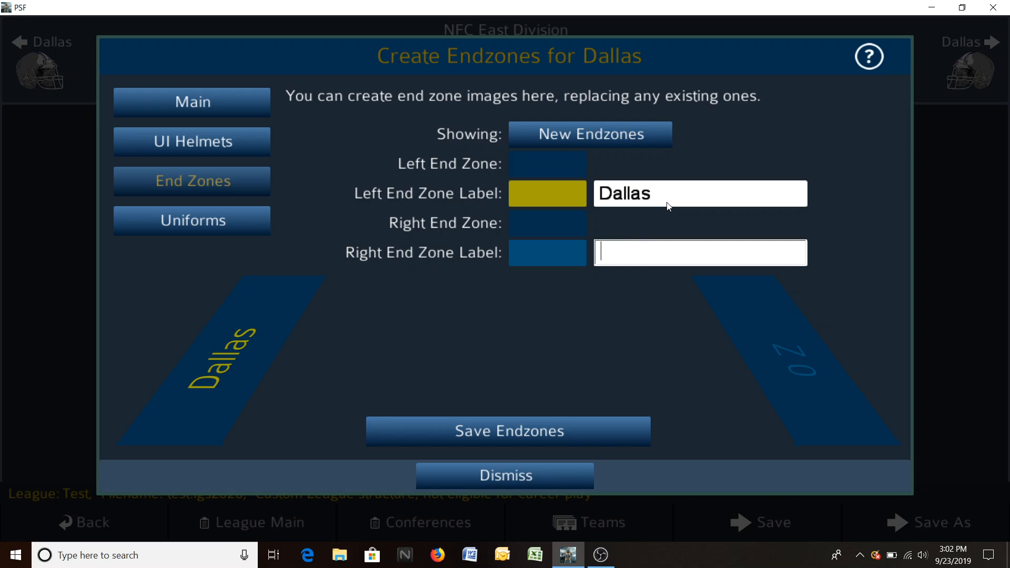
pyautogui.write('Cowboys')
pyautogui.press('Return')
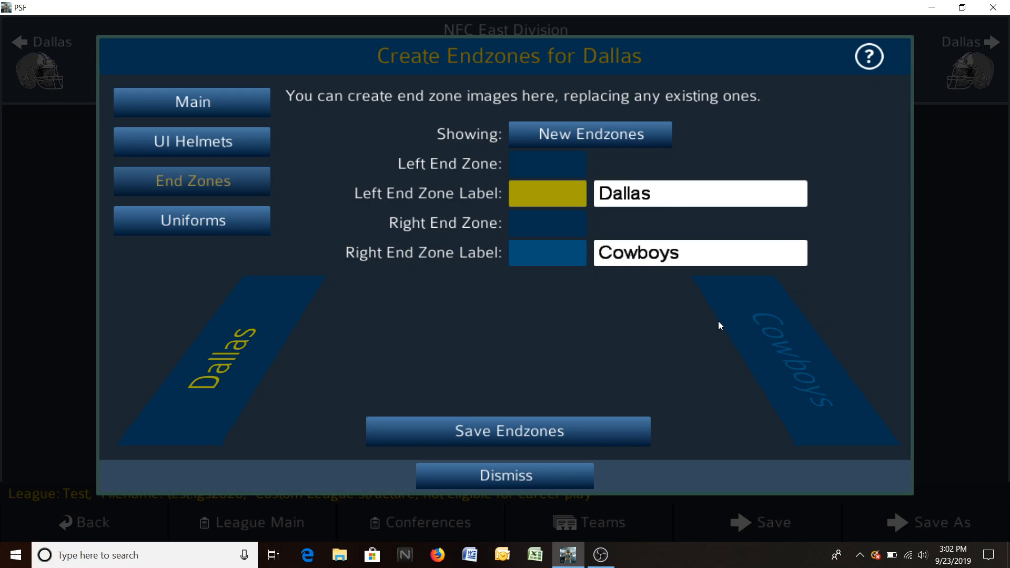
pyautogui.click(478, 432)
# - Compare Dallas's existing and new uniforms, set the new white-set jersey color to green 007300, and save the player spritesheets
pyautogui.click(228, 230)
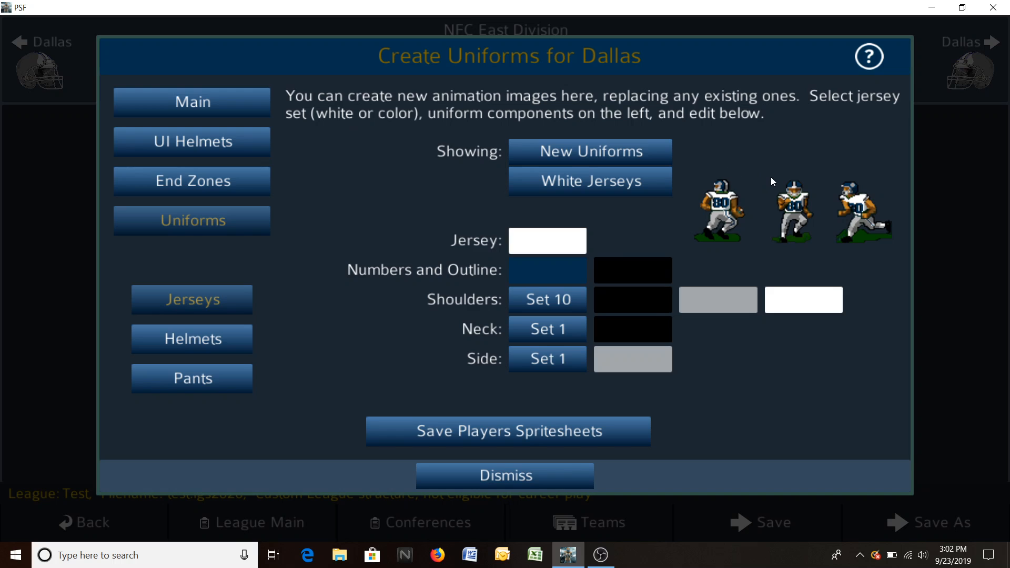
pyautogui.click(601, 150)
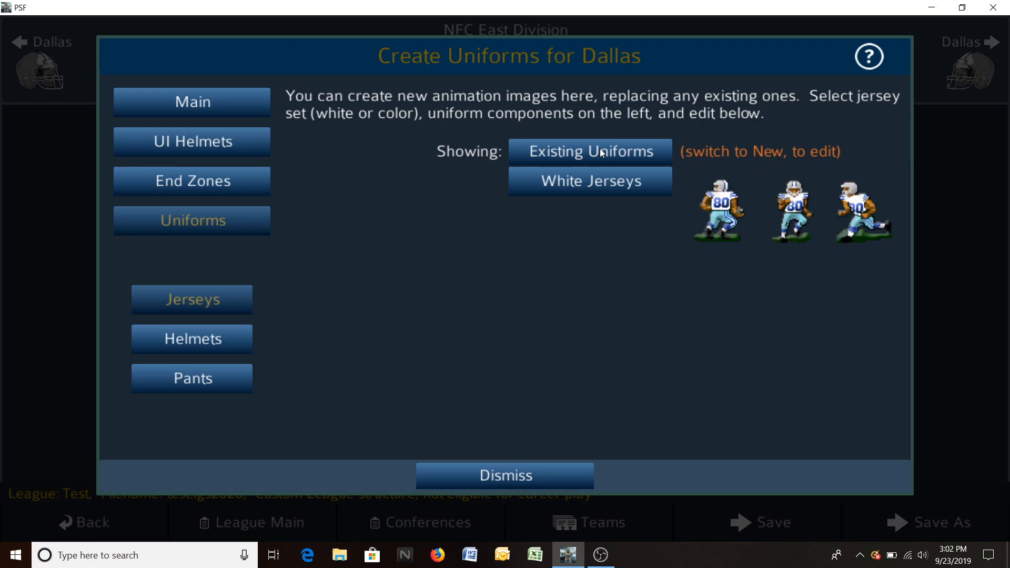
pyautogui.click(601, 152)
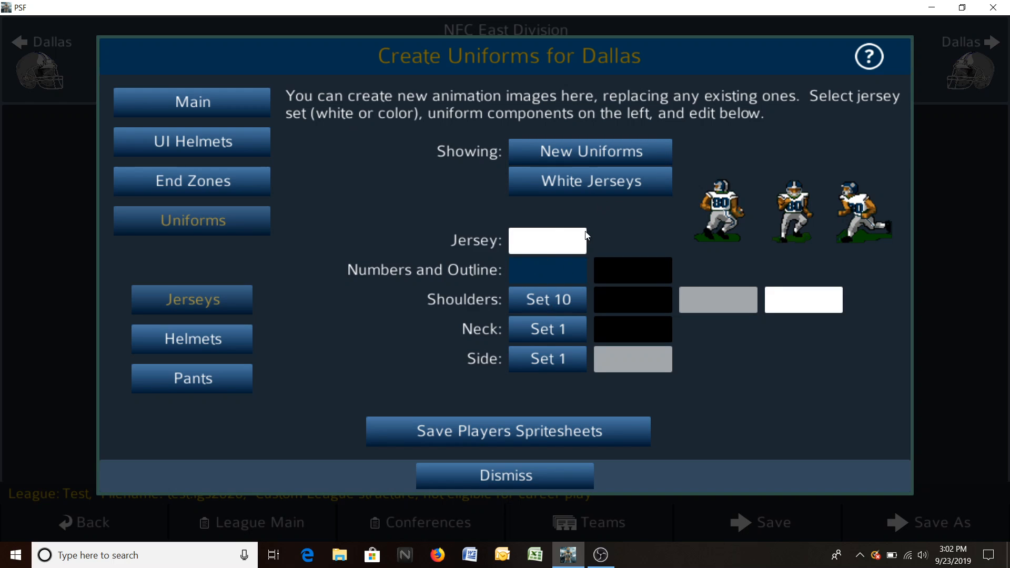
pyautogui.click(561, 241)
pyautogui.click(515, 210)
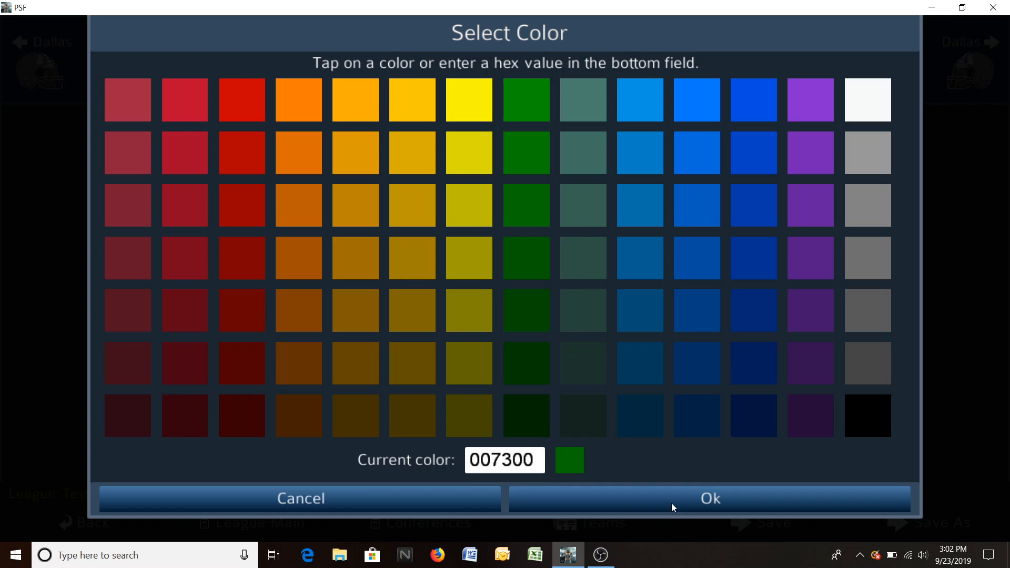
pyautogui.click(658, 494)
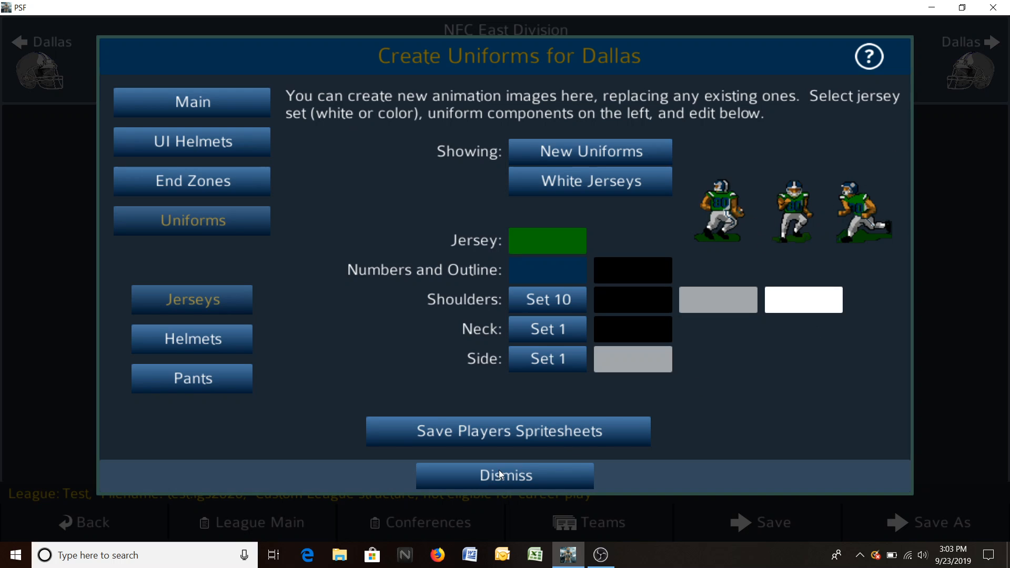
pyautogui.click(488, 433)
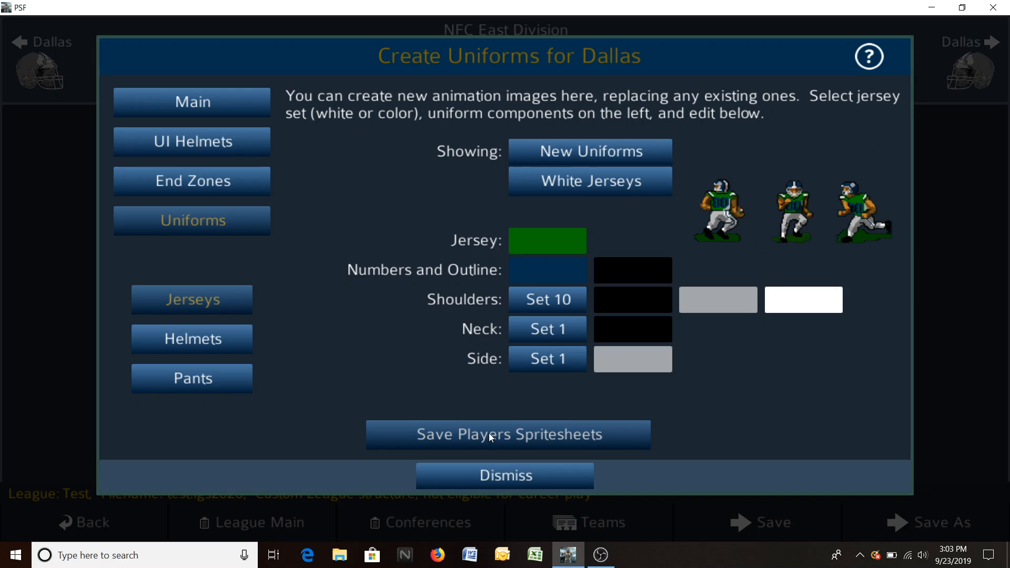
pyautogui.click(510, 476)
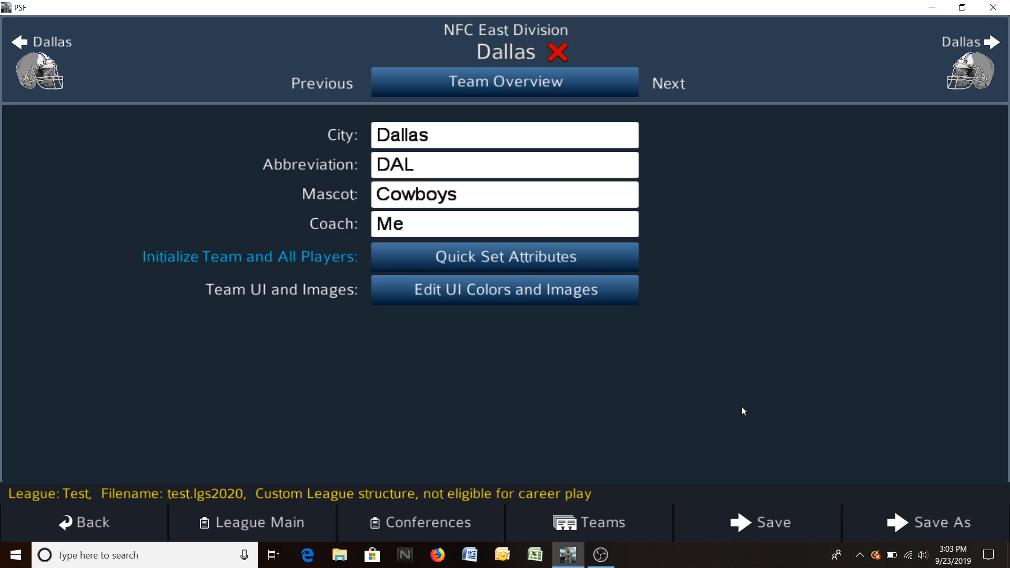
# - Save the league under the filename test, overwriting the existing file
pyautogui.click(924, 522)
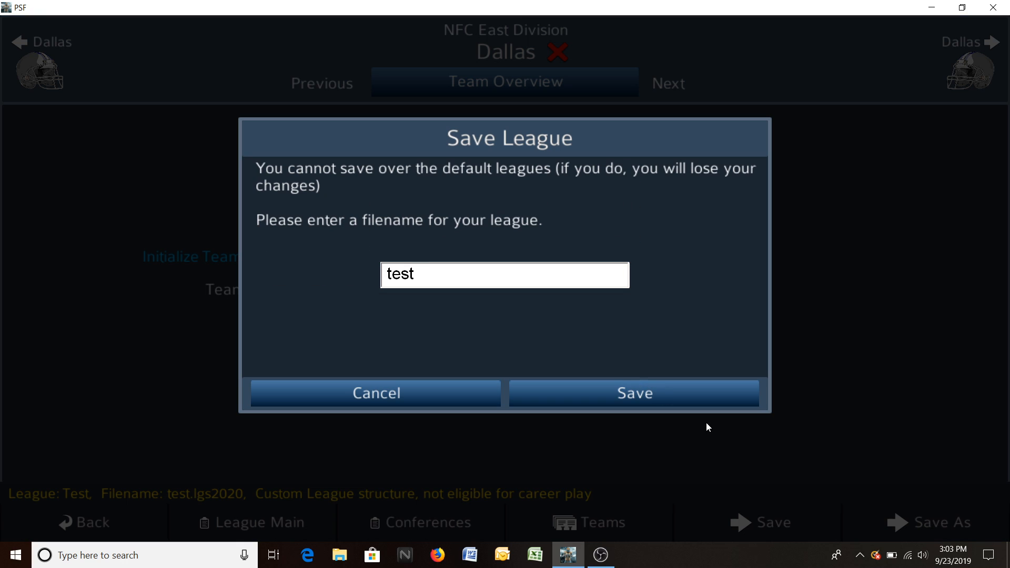
pyautogui.click(696, 400)
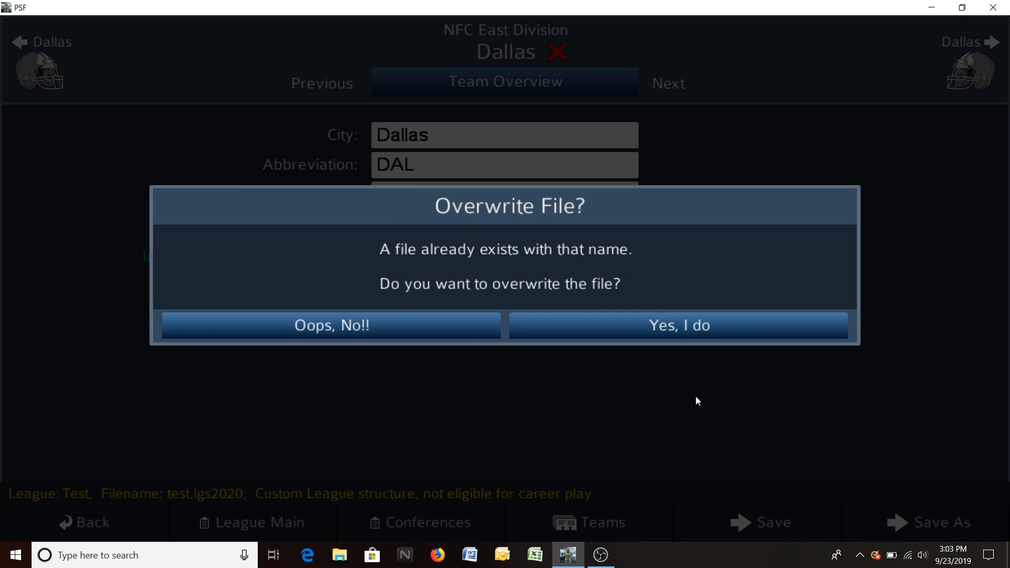
pyautogui.click(690, 324)
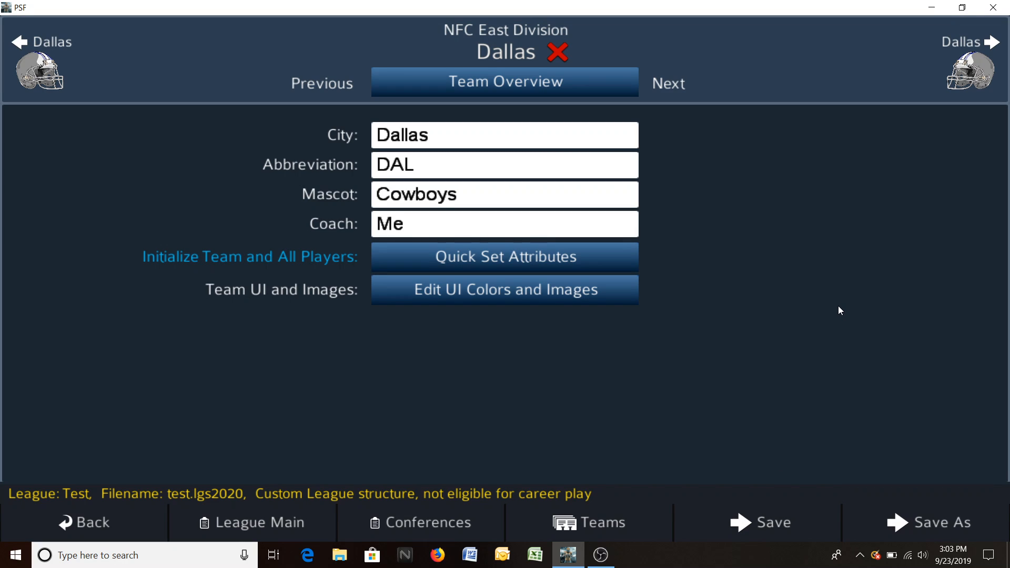
# - Add a new team to the NFC East Division and set its city to New York
pyautogui.click(579, 520)
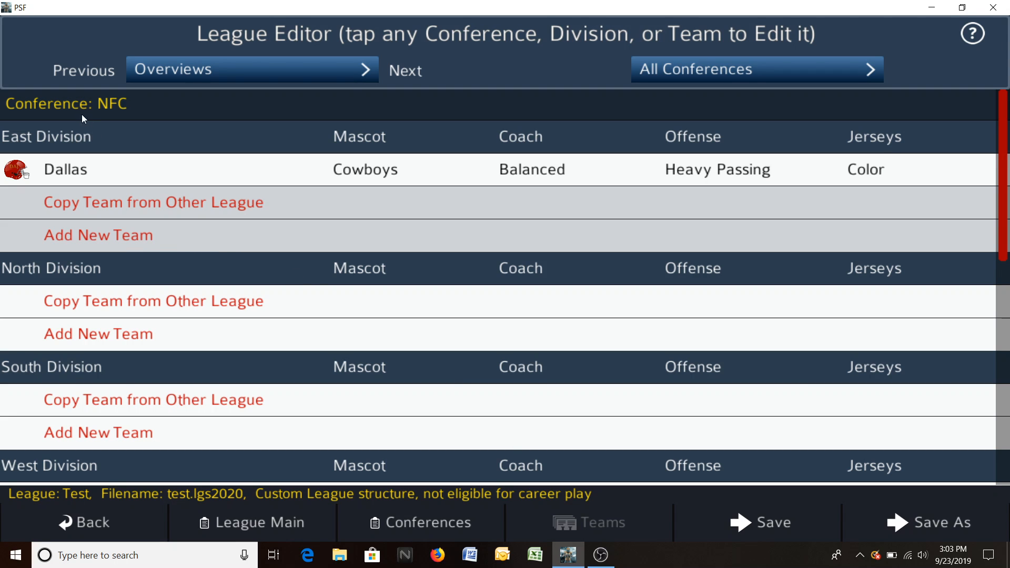
pyautogui.click(79, 238)
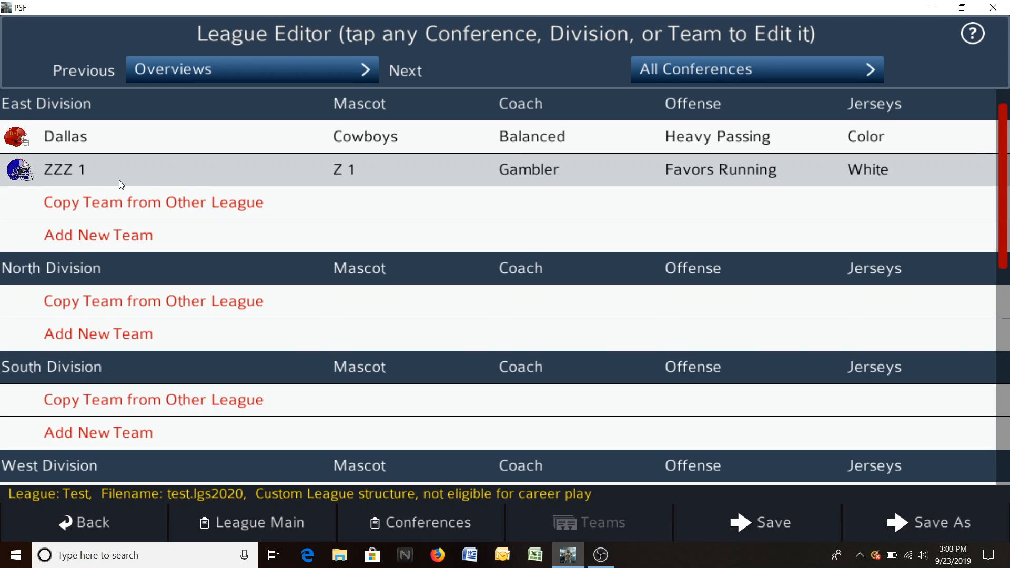
pyautogui.click(78, 170)
pyautogui.press('BackSpace')
pyautogui.press('BackSpace')
pyautogui.press('BackSpace')
pyautogui.press('BackSpace')
pyautogui.press('BackSpace')
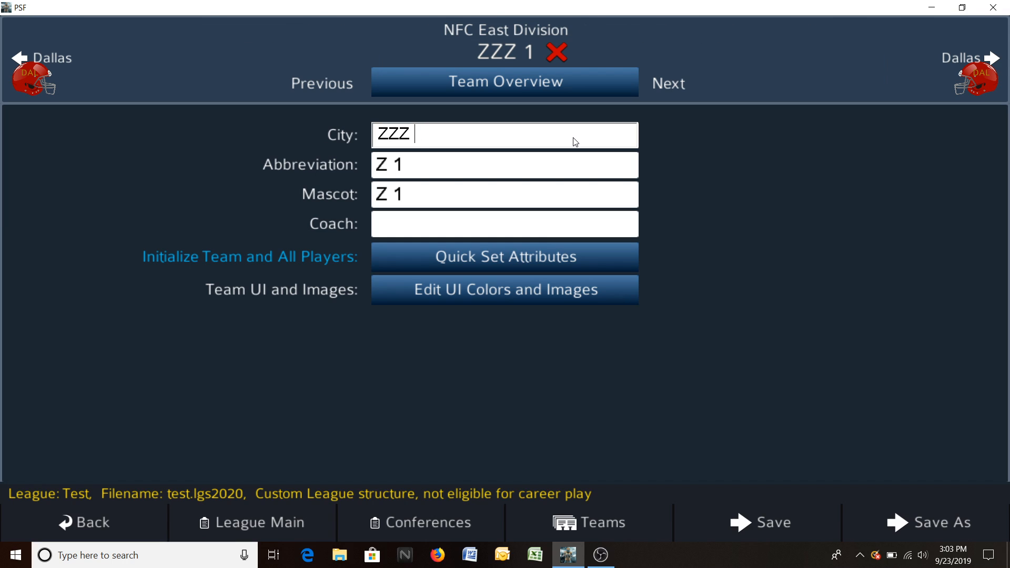
pyautogui.write('New York')
# - Set the New York team's abbreviation to NYG
pyautogui.press('Tab')
pyautogui.press('BackSpace')
pyautogui.press('BackSpace')
pyautogui.press('BackSpace')
pyautogui.write('Gian')
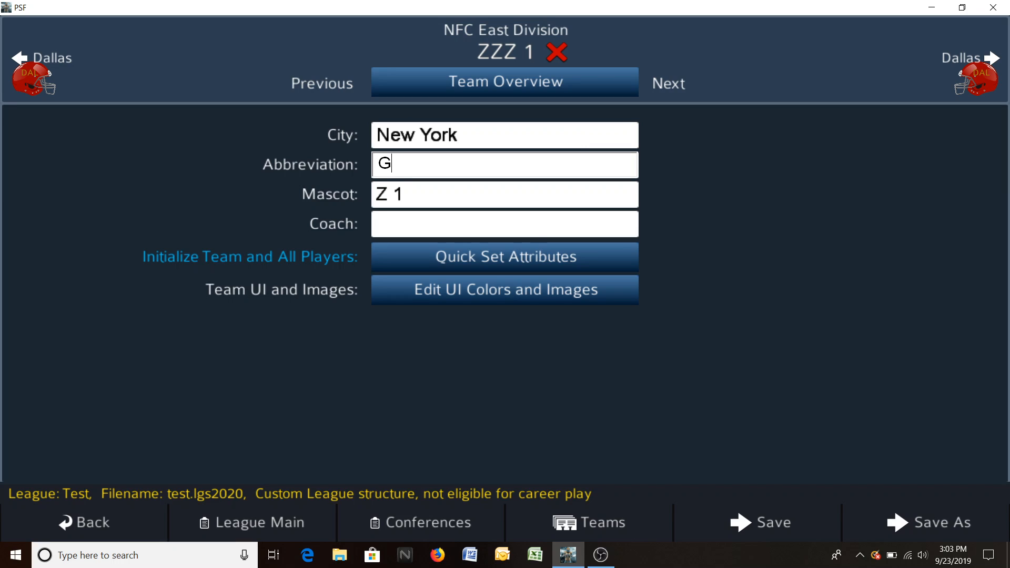
pyautogui.press('BackSpace')
pyautogui.press('BackSpace')
pyautogui.press('BackSpace')
pyautogui.press('BackSpace')
pyautogui.write('NYG')
# - Set the New York team's mascot to Giants, enter the coach's name, and save the league
pyautogui.press('Tab')
pyautogui.press('BackSpace')
pyautogui.press('BackSpace')
pyautogui.press('BackSpace')
pyautogui.write('Giants')
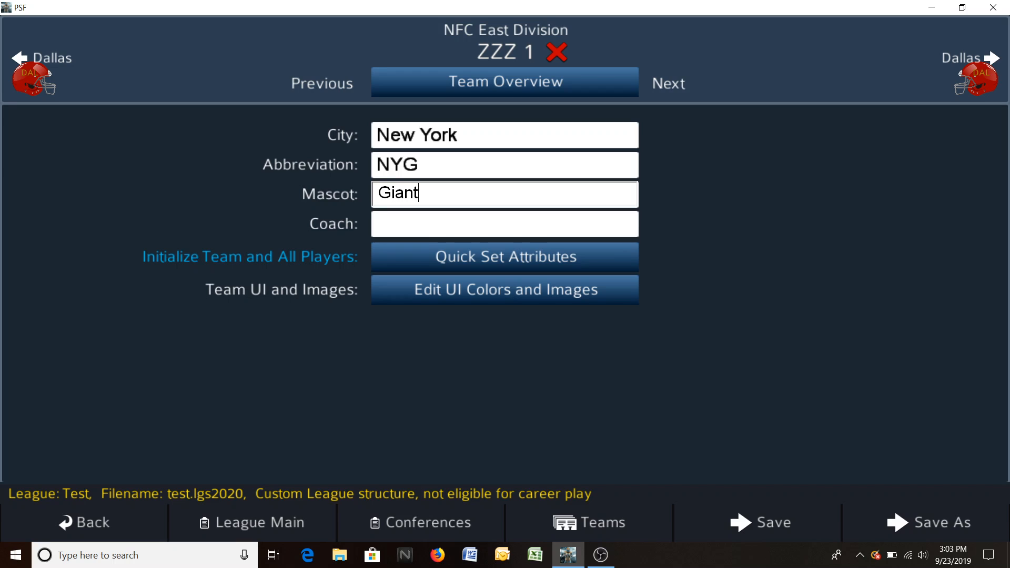
pyautogui.press('Tab')
pyautogui.write('Jones')
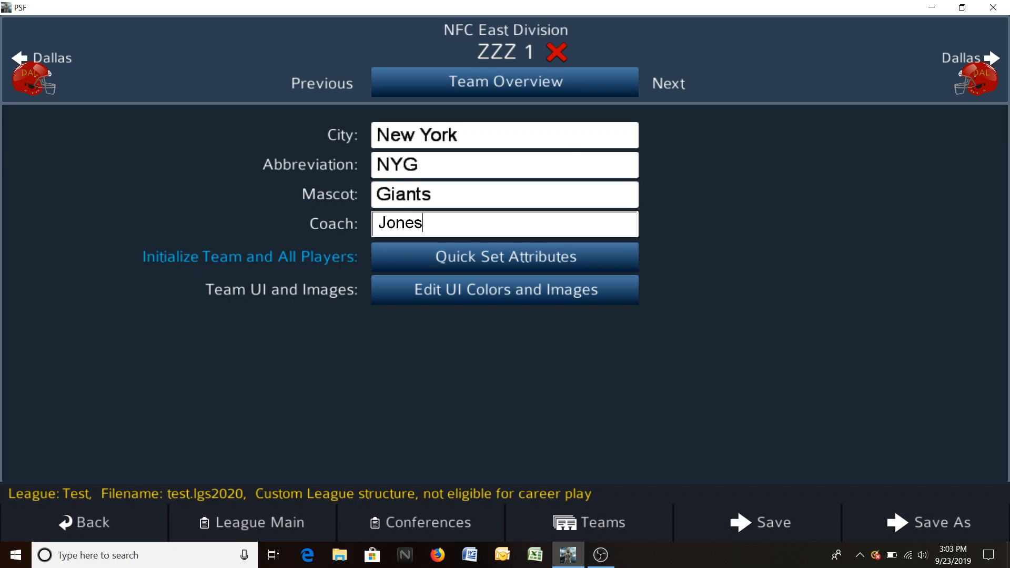
pyautogui.click(742, 525)
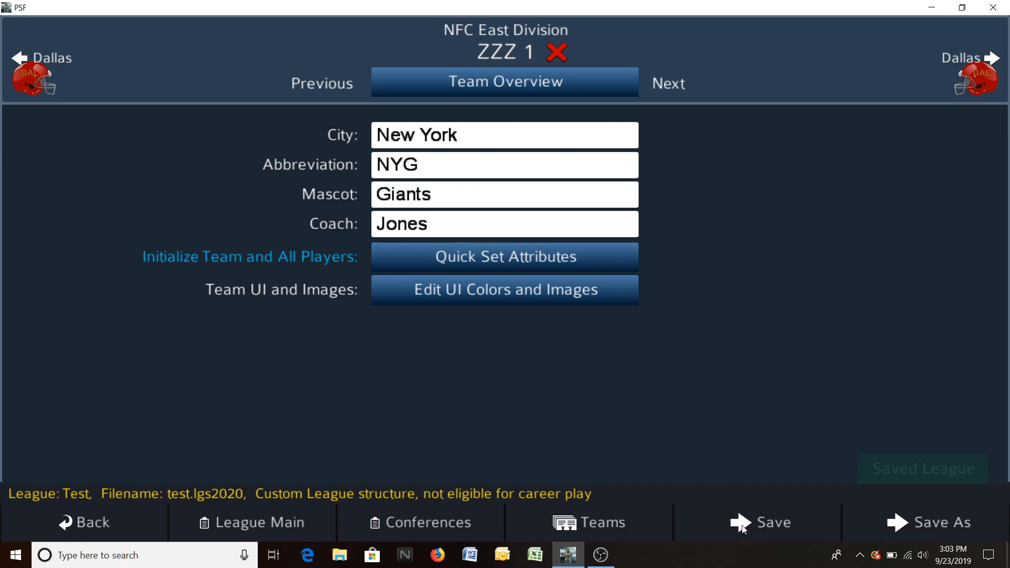
# - Copy the 2017 Philadelphia Eagles from the 64 Classic Teams league into the NFC East Division
pyautogui.click(571, 530)
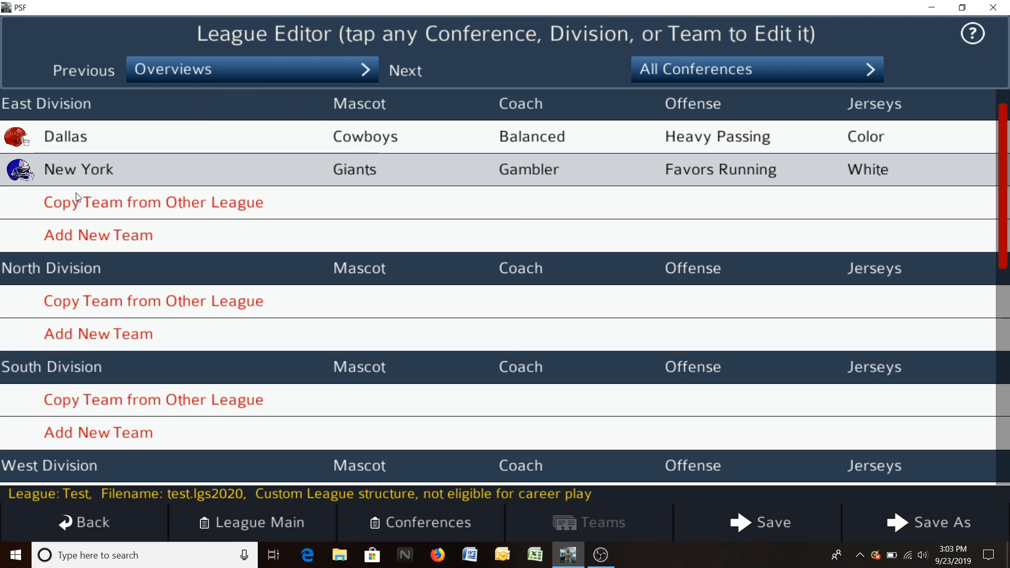
pyautogui.click(119, 204)
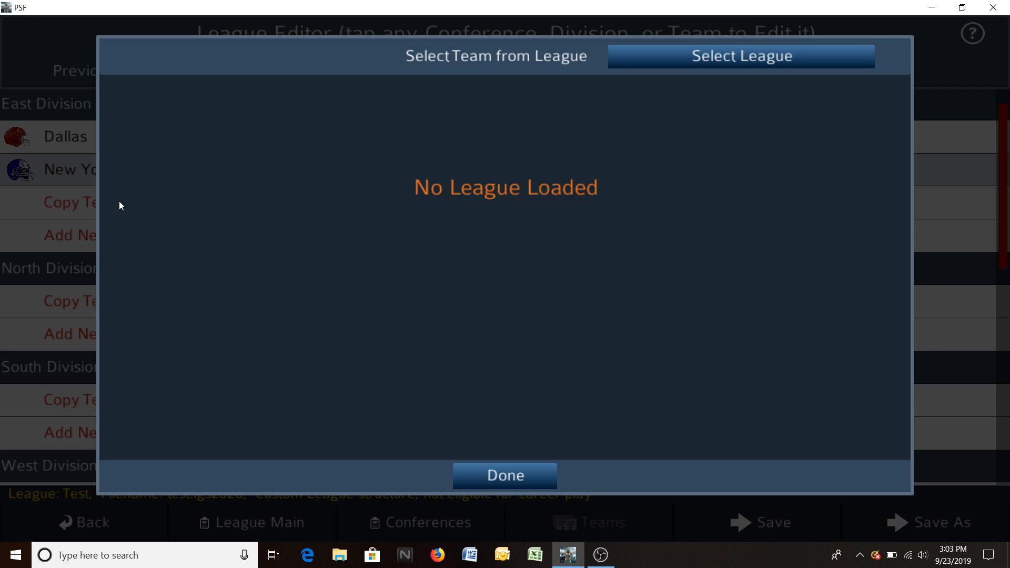
pyautogui.click(721, 61)
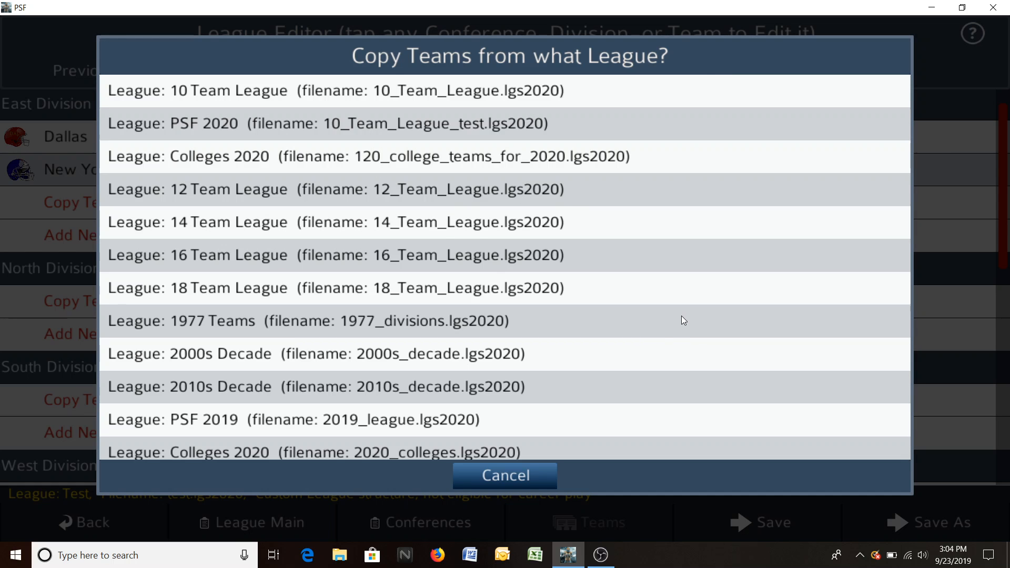
pyautogui.moveTo(681, 315); pyautogui.dragTo(636, 90)
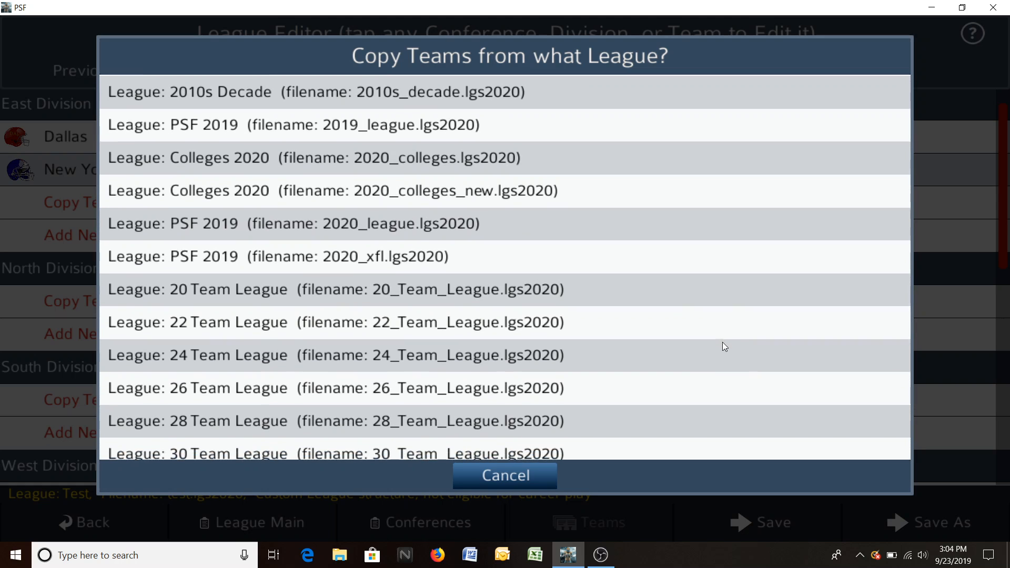
pyautogui.moveTo(724, 345); pyautogui.dragTo(696, 196)
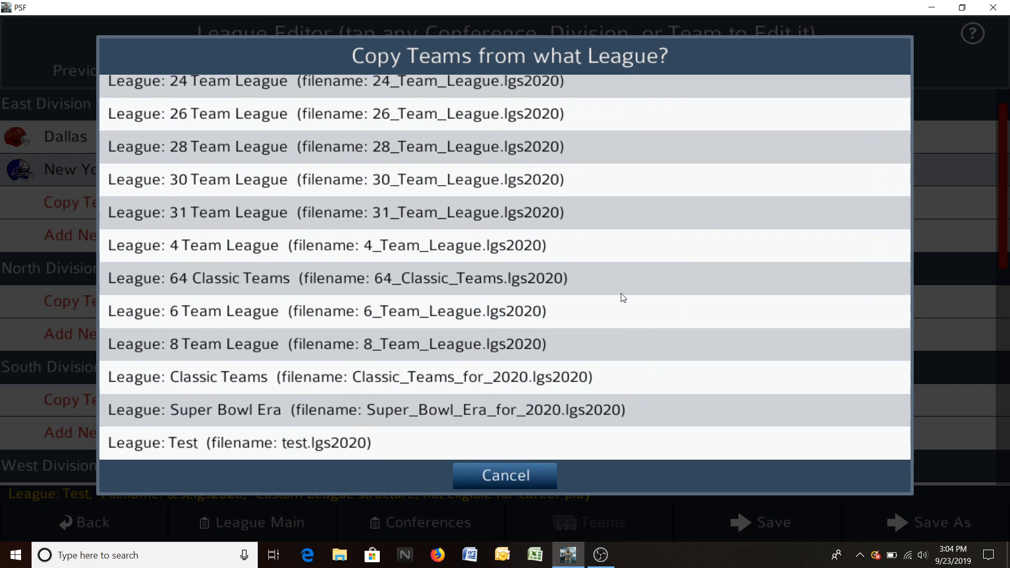
pyautogui.click(246, 279)
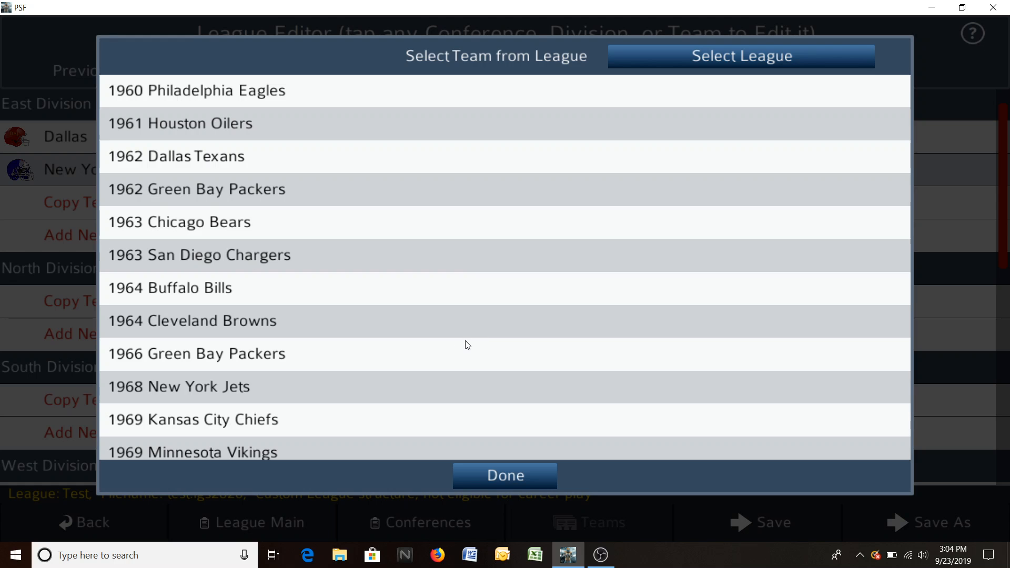
pyautogui.moveTo(465, 349); pyautogui.dragTo(444, 364)
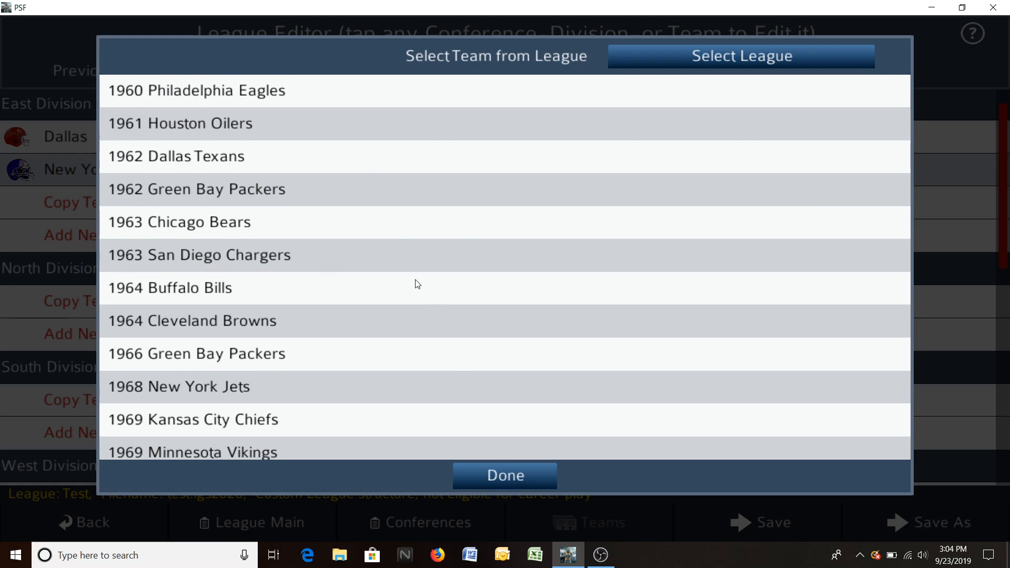
pyautogui.scroll(-15, 417, 284)
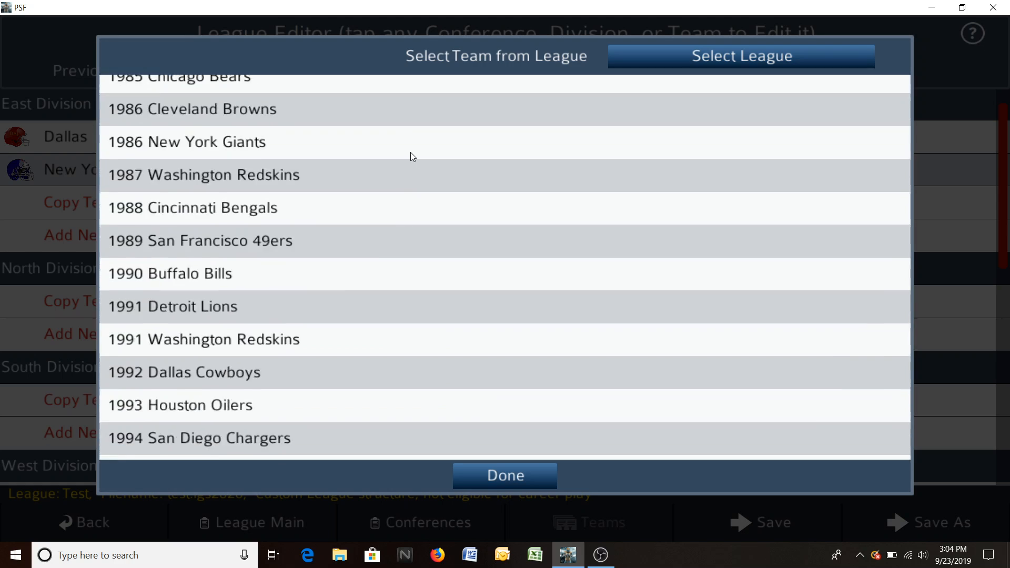
pyautogui.scroll(-10, 413, 156)
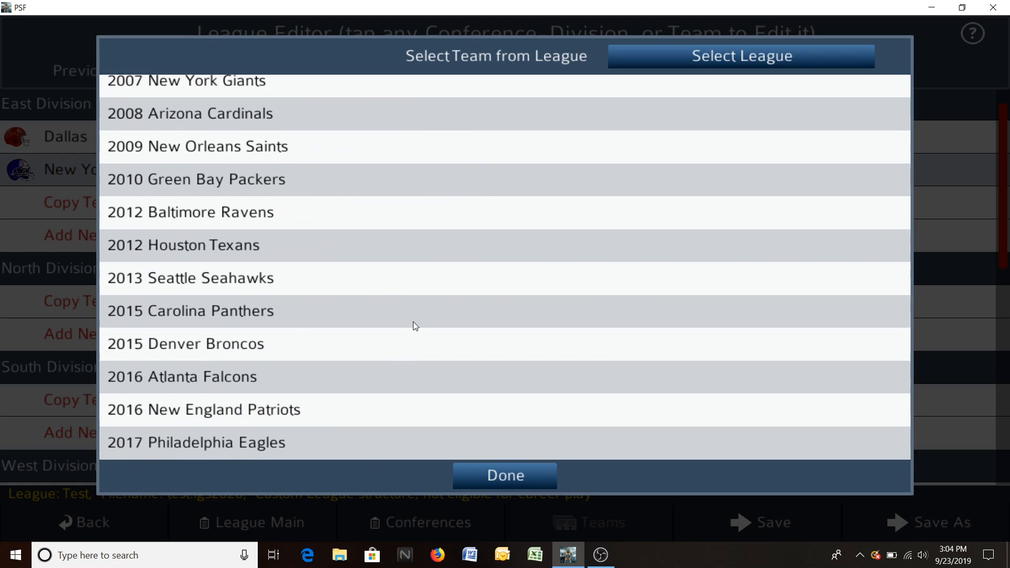
pyautogui.click(224, 443)
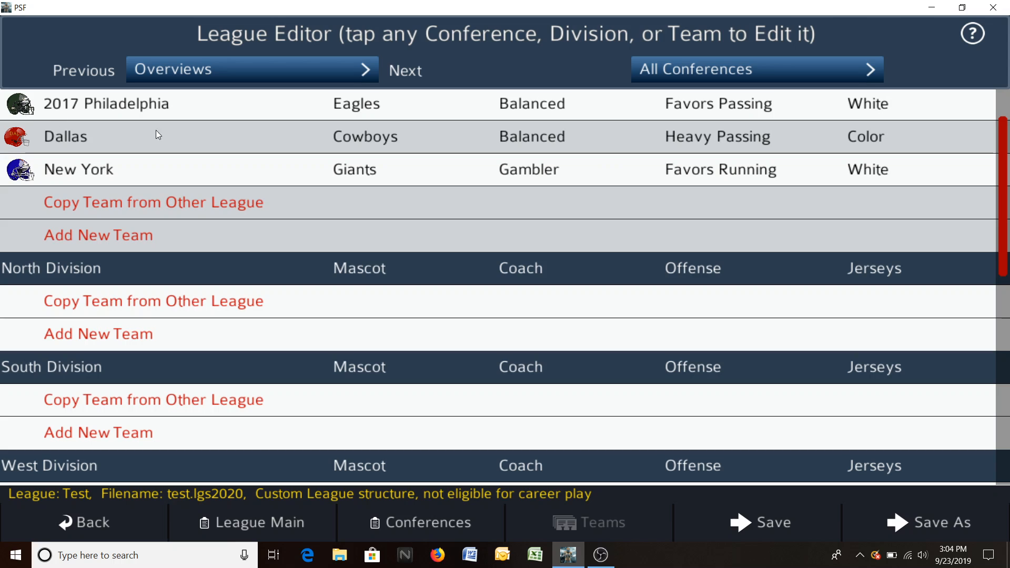
# - Review the copied 2017 Philadelphia team's offense, players, special teams and stadium settings
pyautogui.click(100, 108)
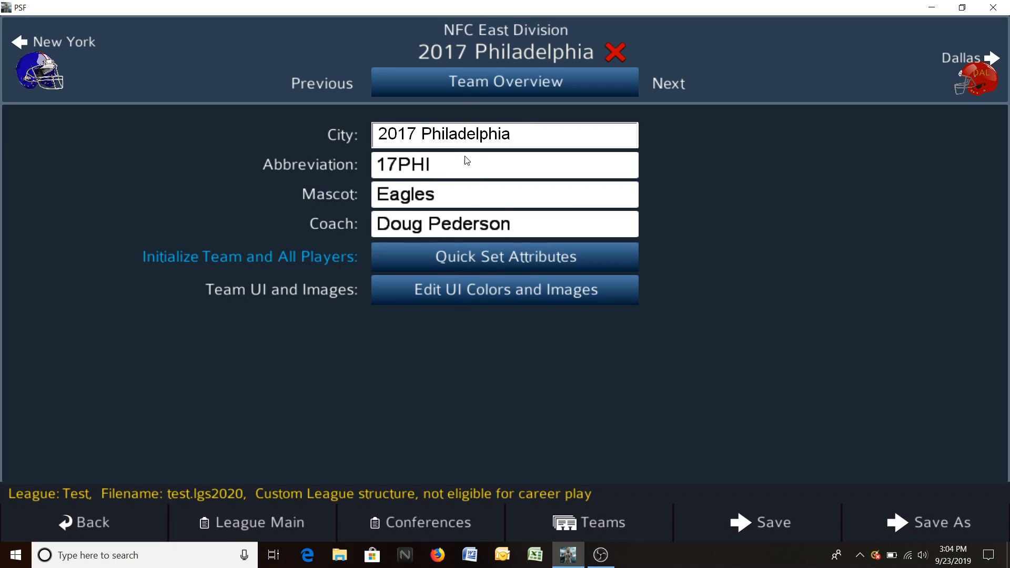
pyautogui.click(670, 84)
pyautogui.click(669, 83)
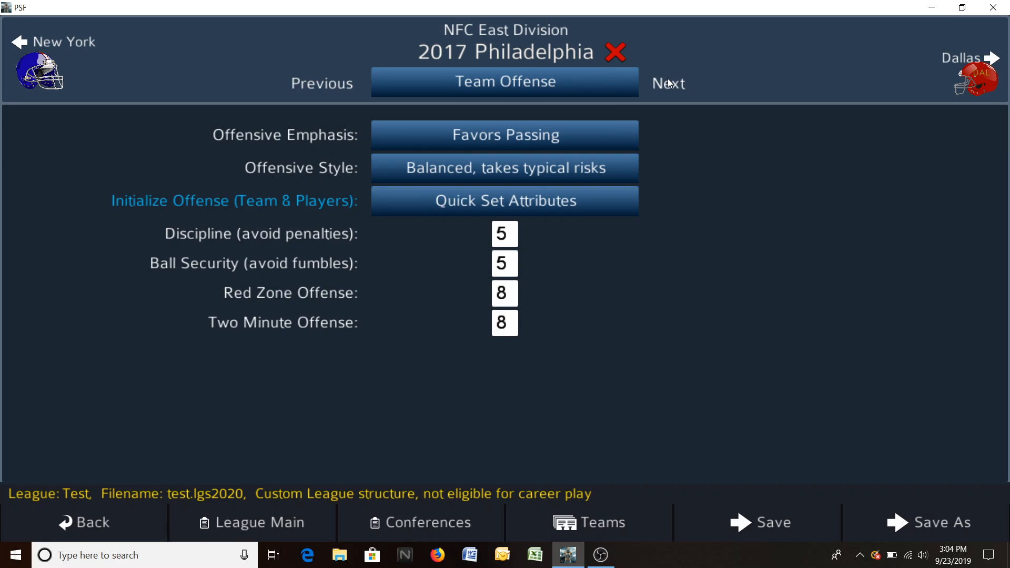
pyautogui.click(670, 83)
pyautogui.click(669, 83)
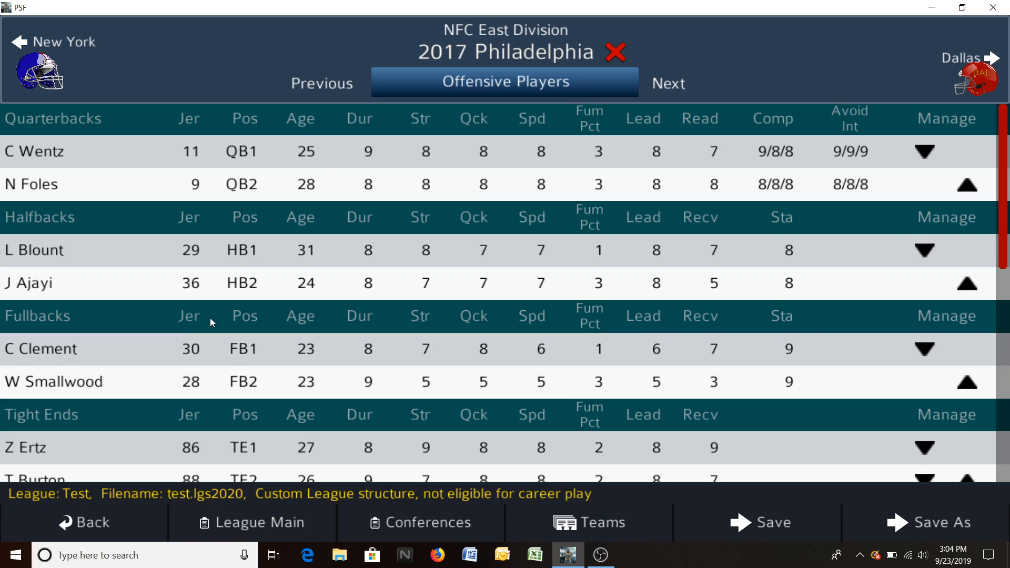
pyautogui.click(675, 90)
pyautogui.click(675, 90)
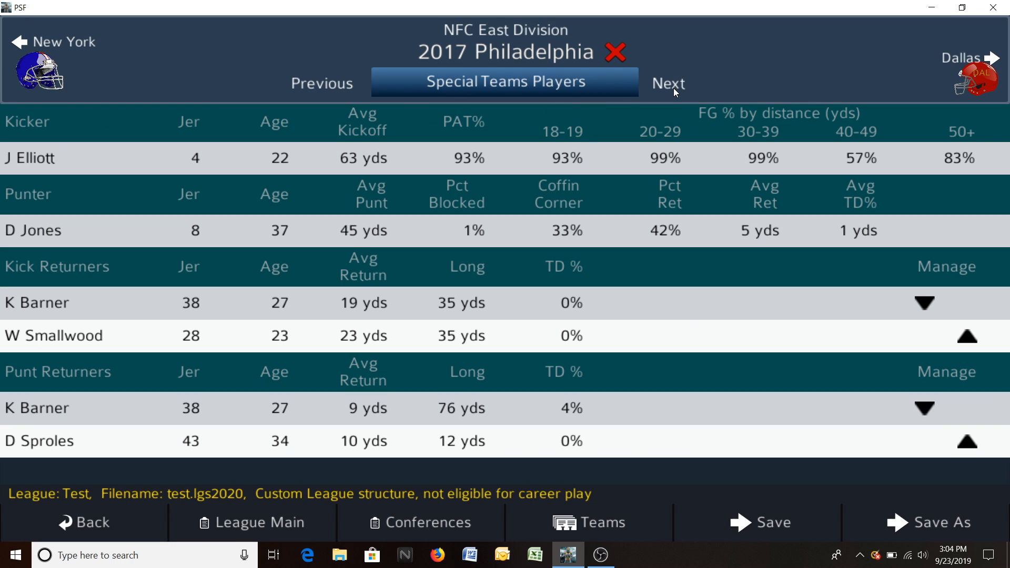
pyautogui.click(674, 92)
pyautogui.click(675, 92)
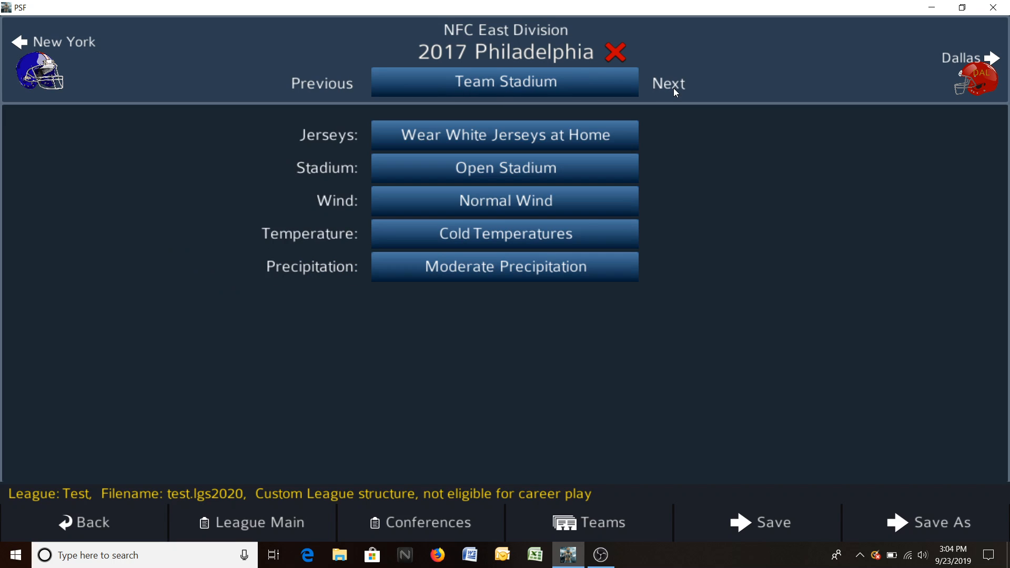
pyautogui.click(333, 78)
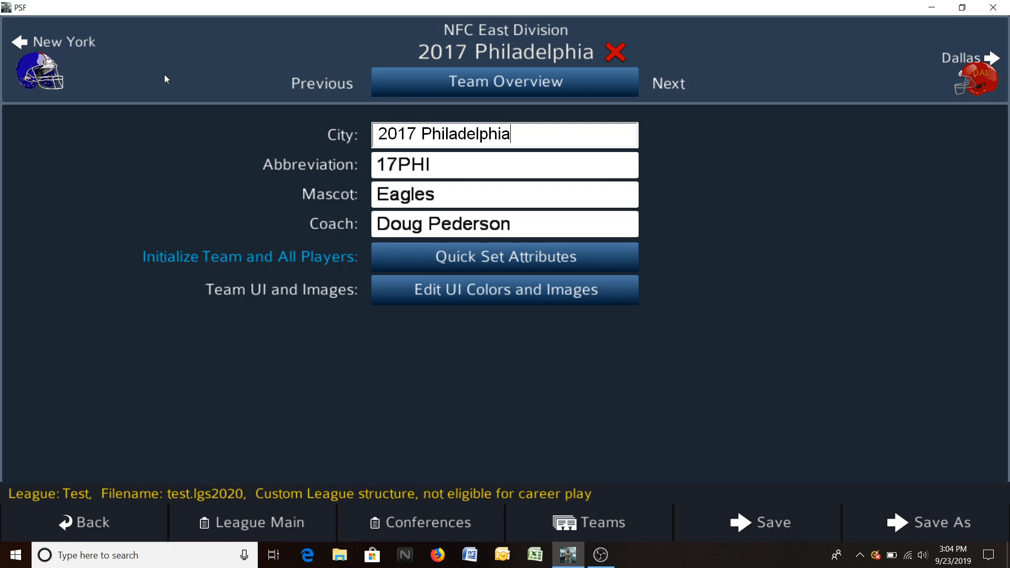
# - Browse the overviews of the neighbouring New York and Dallas teams and return to the league's team list
pyautogui.click(58, 45)
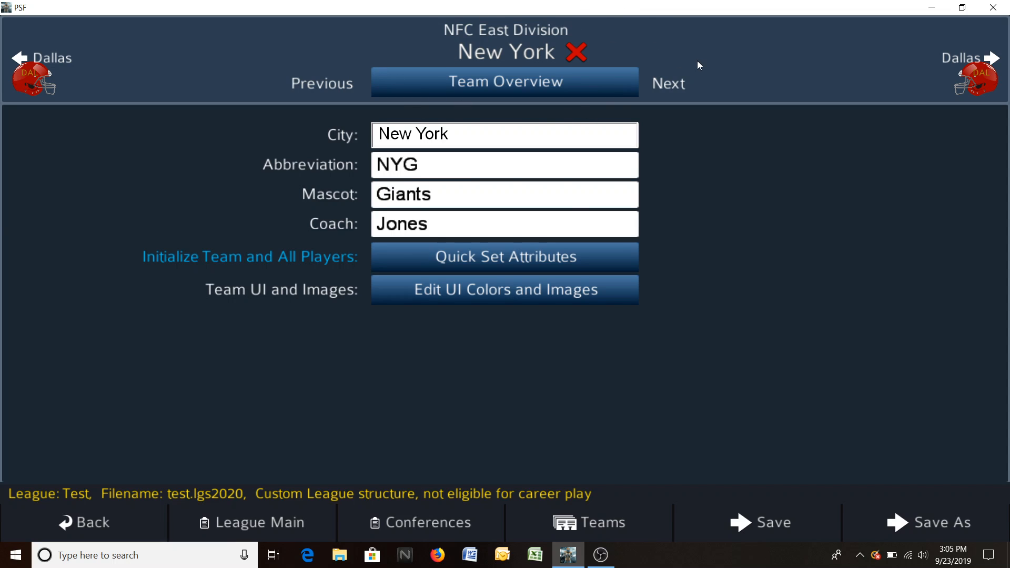
pyautogui.click(955, 55)
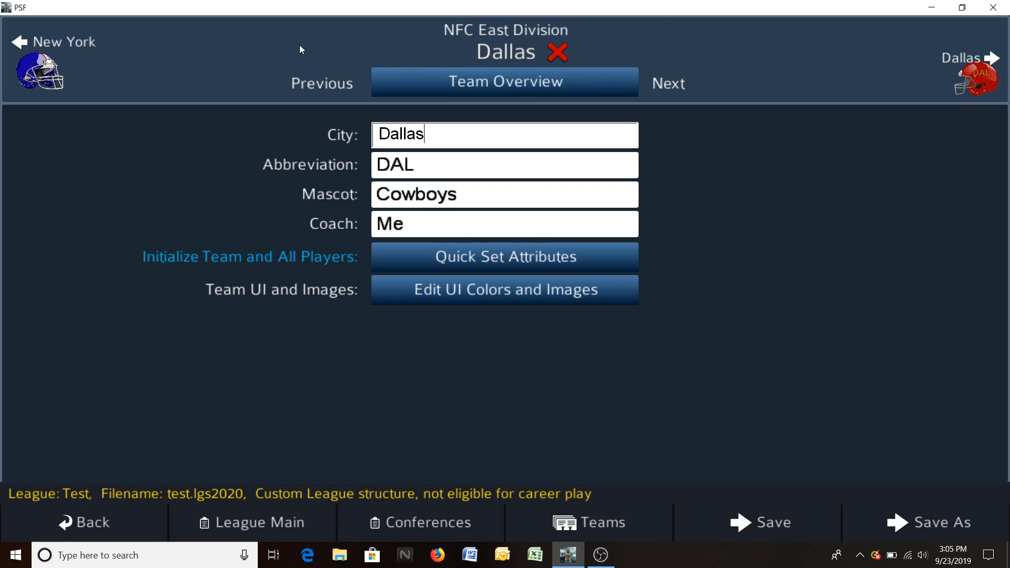
pyautogui.click(72, 41)
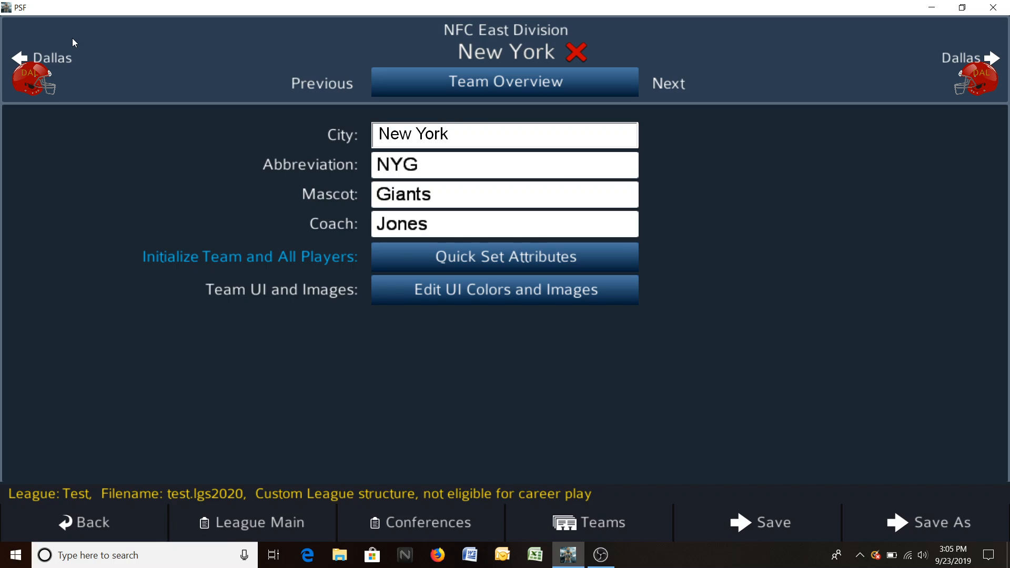
pyautogui.click(50, 59)
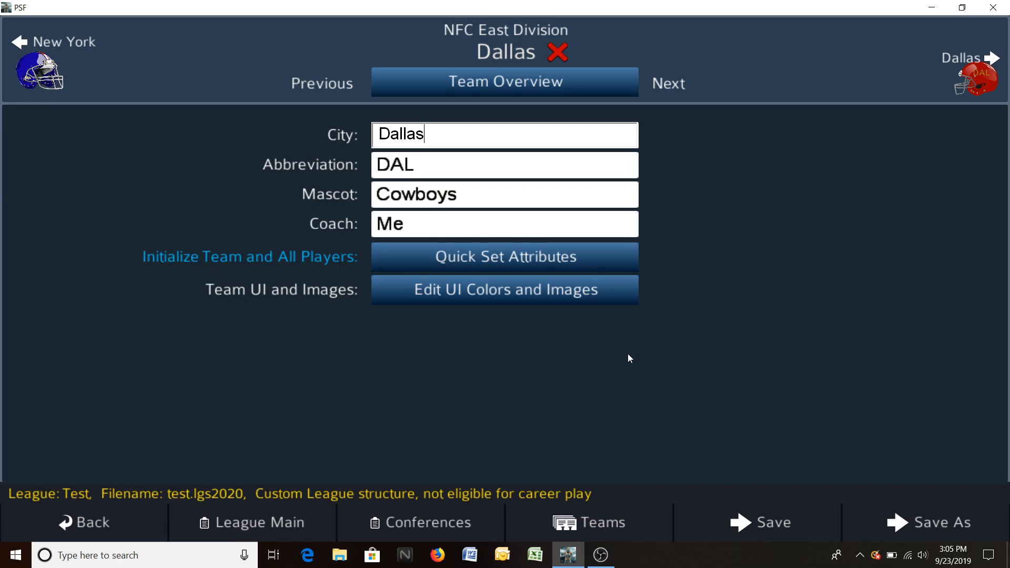
pyautogui.click(92, 522)
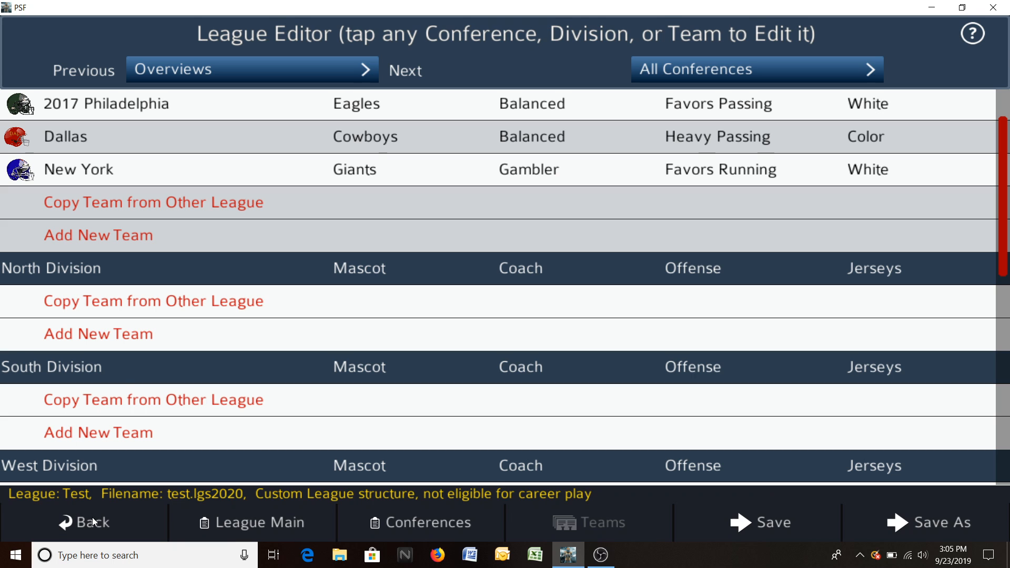
# - Review the 2017 Philadelphia team's offense and offensive players alongside Dallas's roster, return to the league's team list and save the league
pyautogui.click(115, 104)
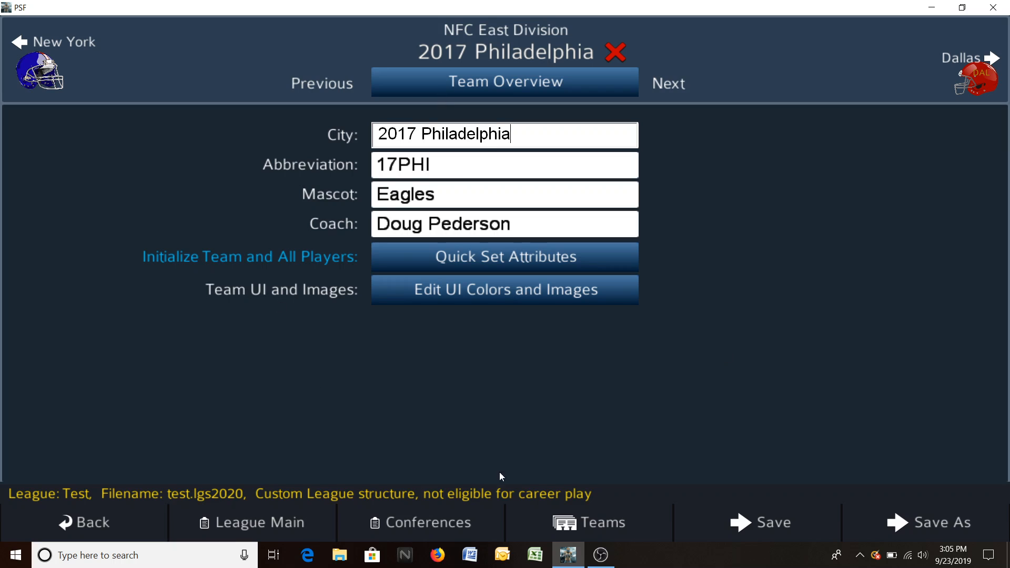
pyautogui.click(771, 522)
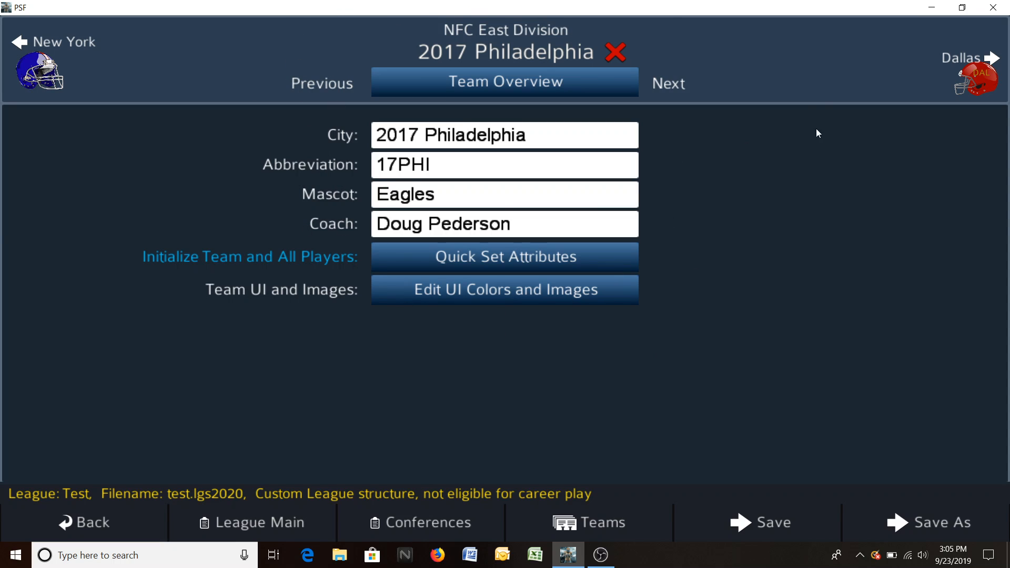
pyautogui.click(672, 92)
pyautogui.click(672, 92)
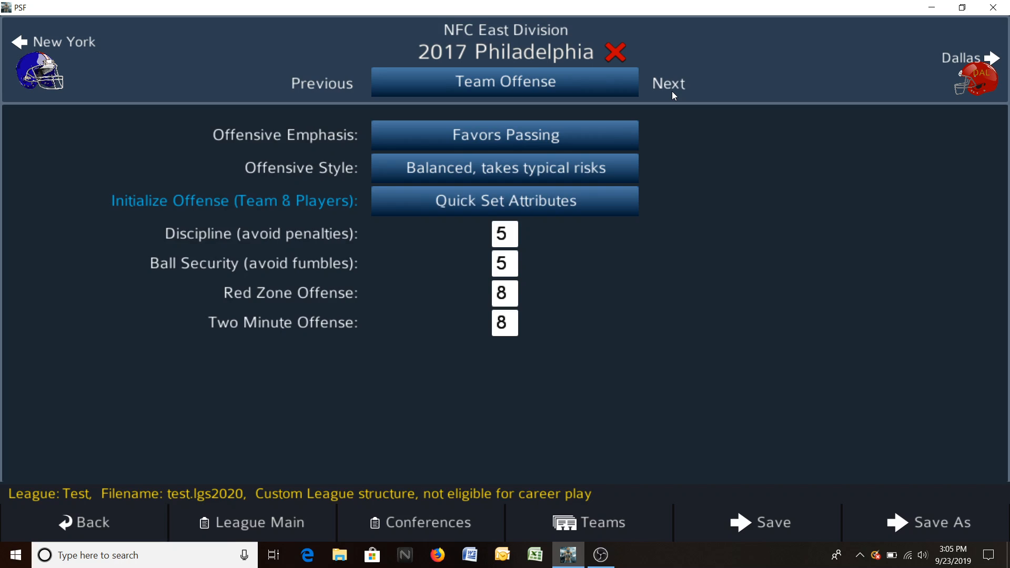
pyautogui.click(672, 91)
pyautogui.click(672, 91)
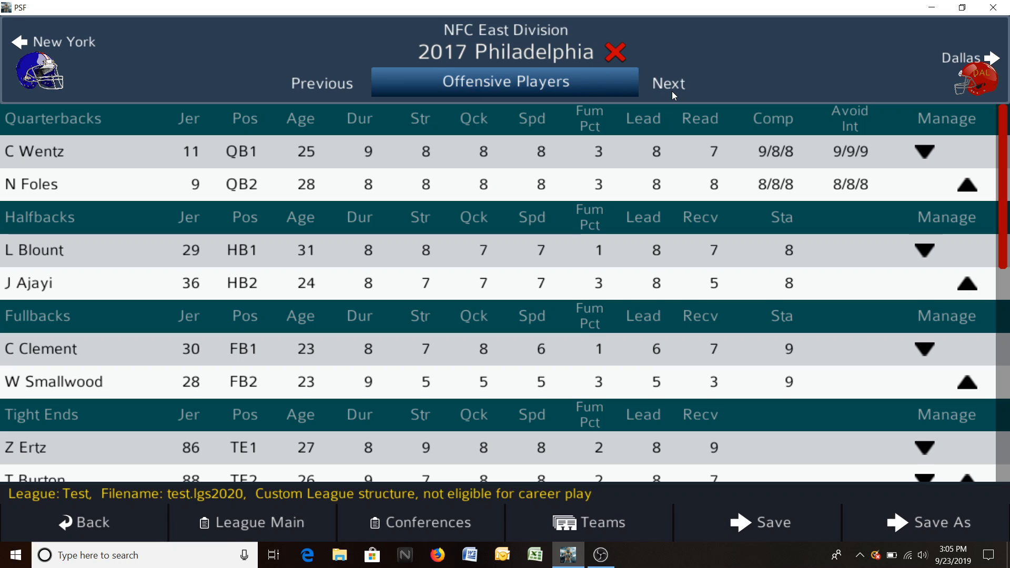
pyautogui.click(979, 62)
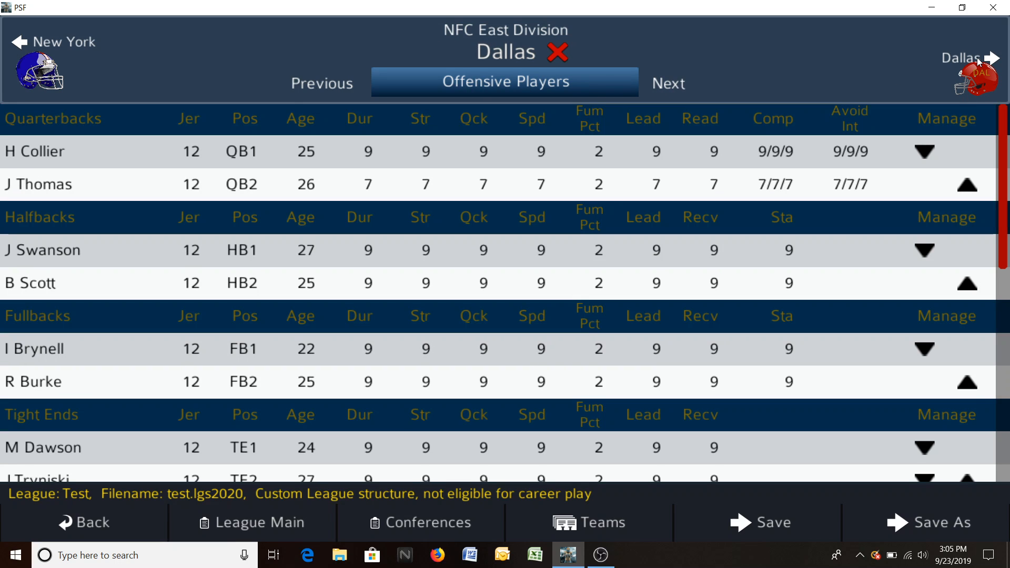
pyautogui.click(66, 41)
pyautogui.click(90, 525)
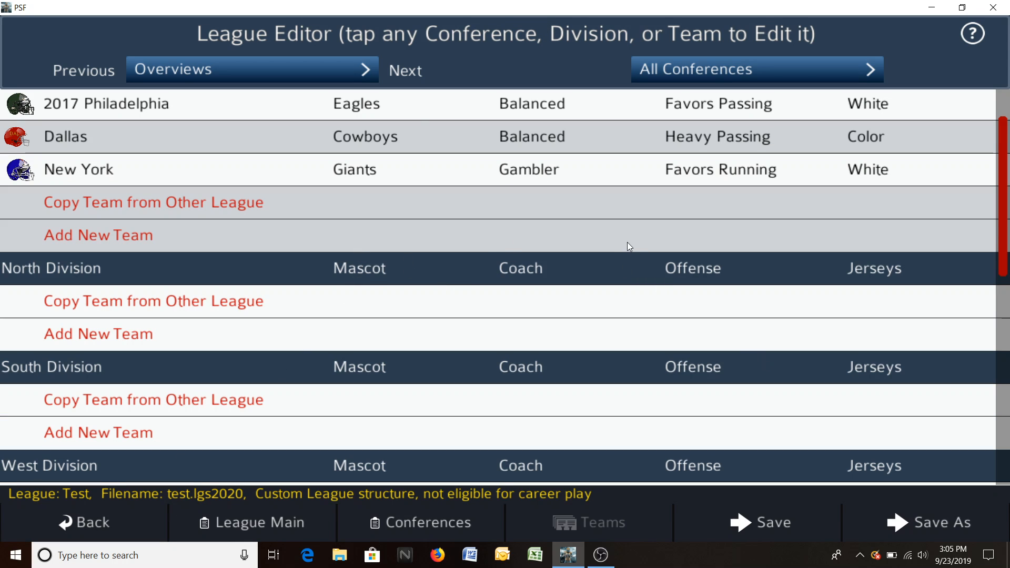
pyautogui.click(754, 523)
# - Search Windows for %localappdata% and open that folder in File Explorer
pyautogui.click(86, 557)
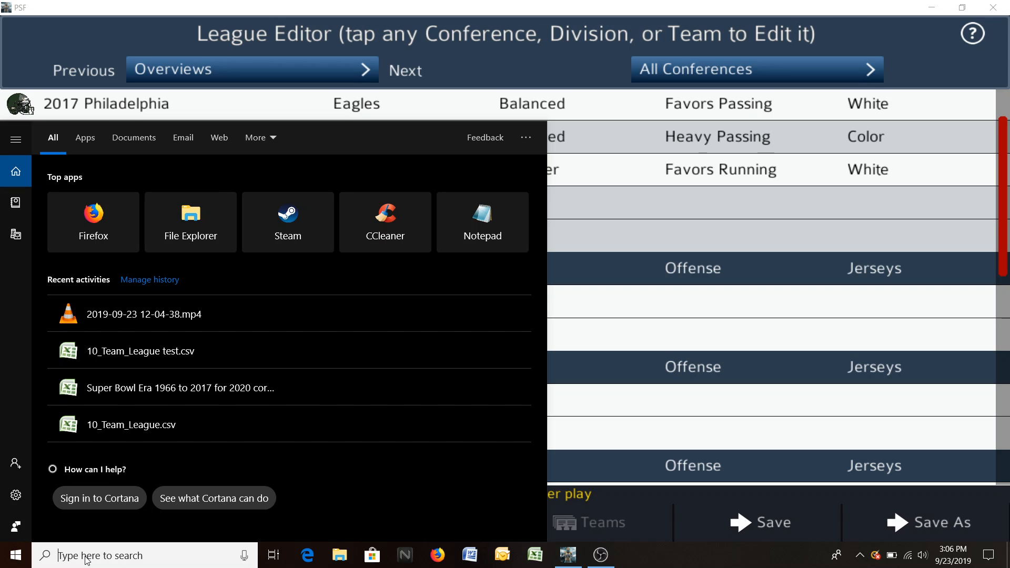
pyautogui.write('%lo')
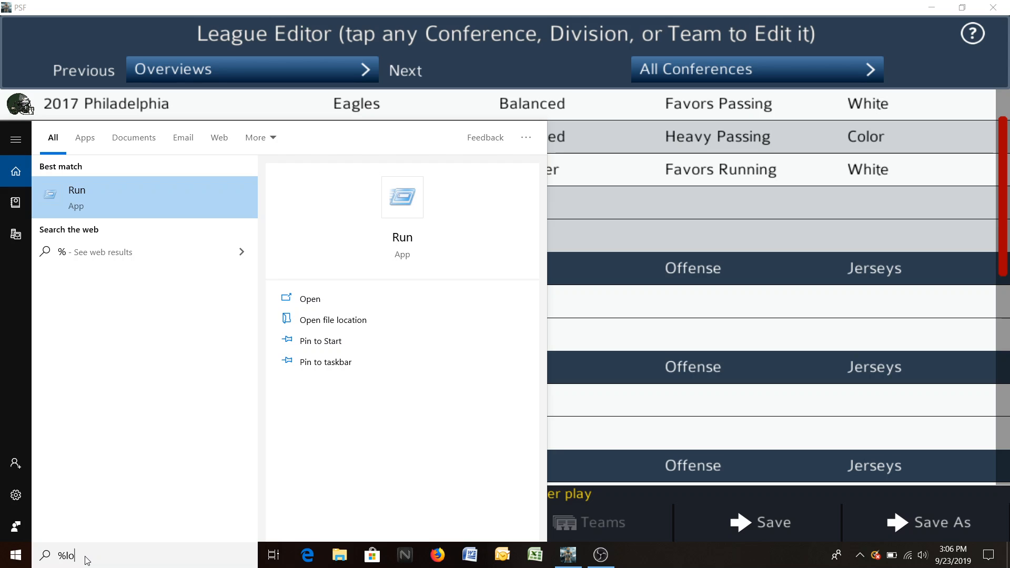
pyautogui.write('calapp')
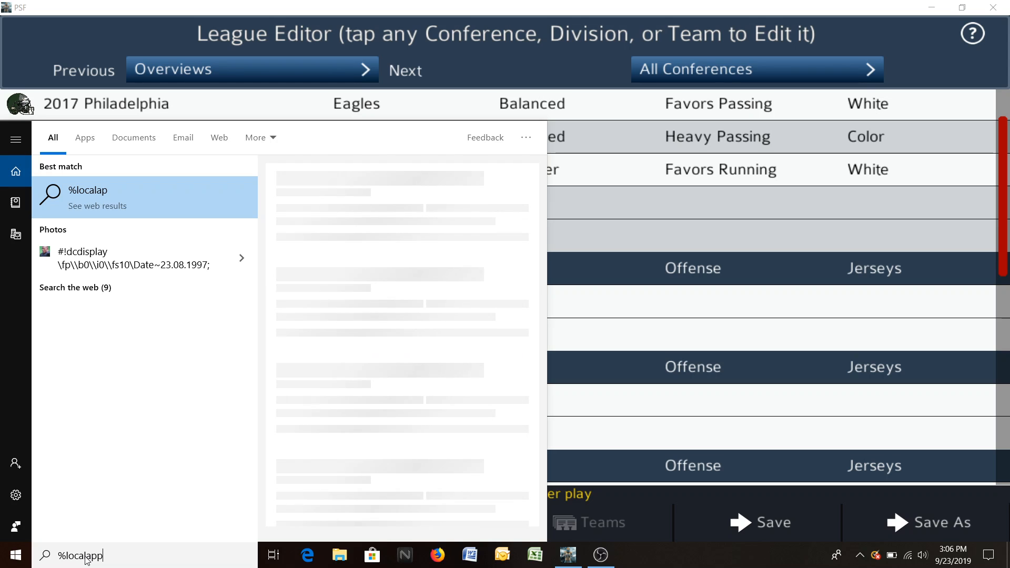
pyautogui.write('data')
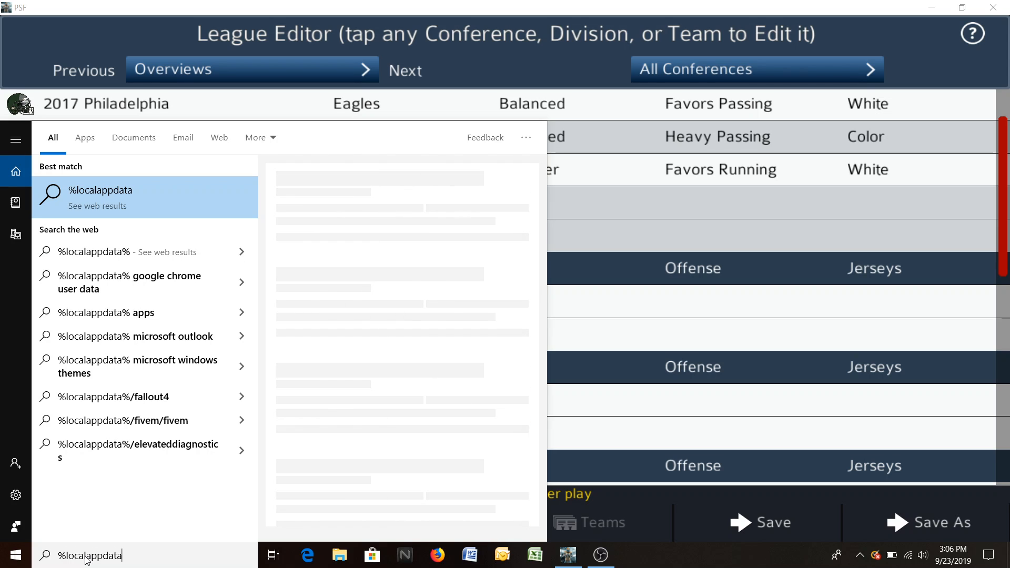
pyautogui.write('%')
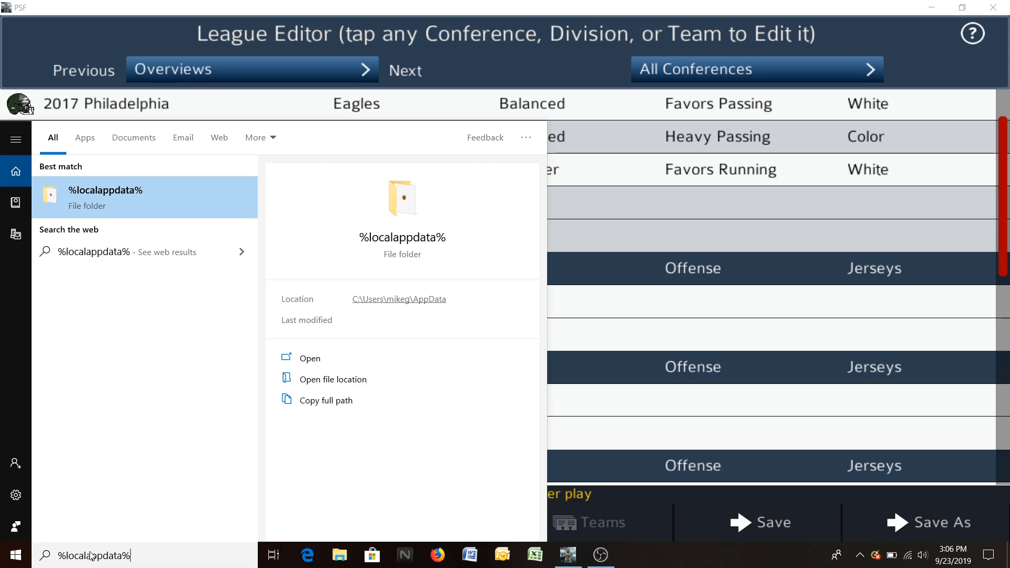
pyautogui.click(392, 240)
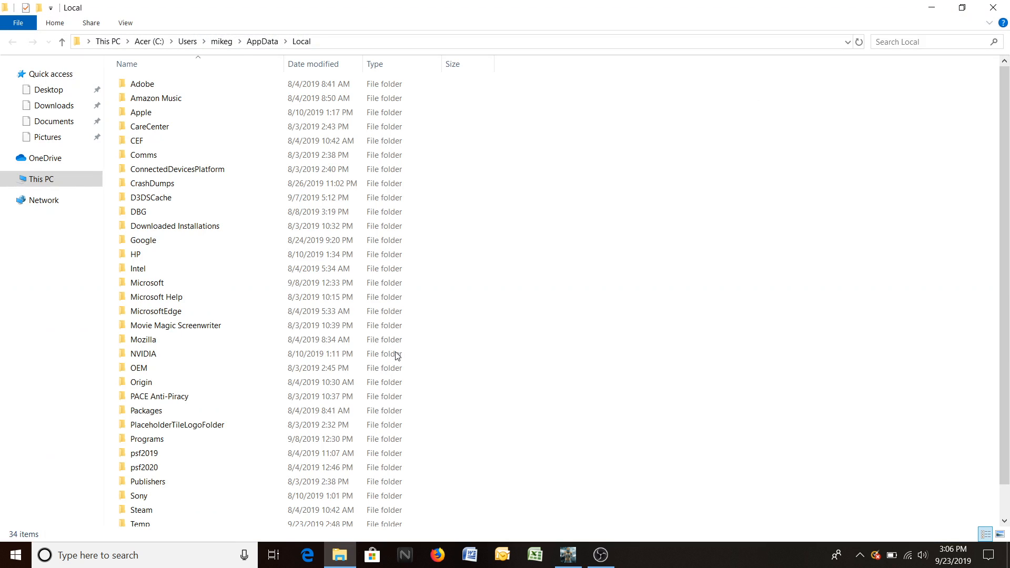
# - Open the test image set folder inside the images folder of psf2020
pyautogui.doubleClick(144, 471)
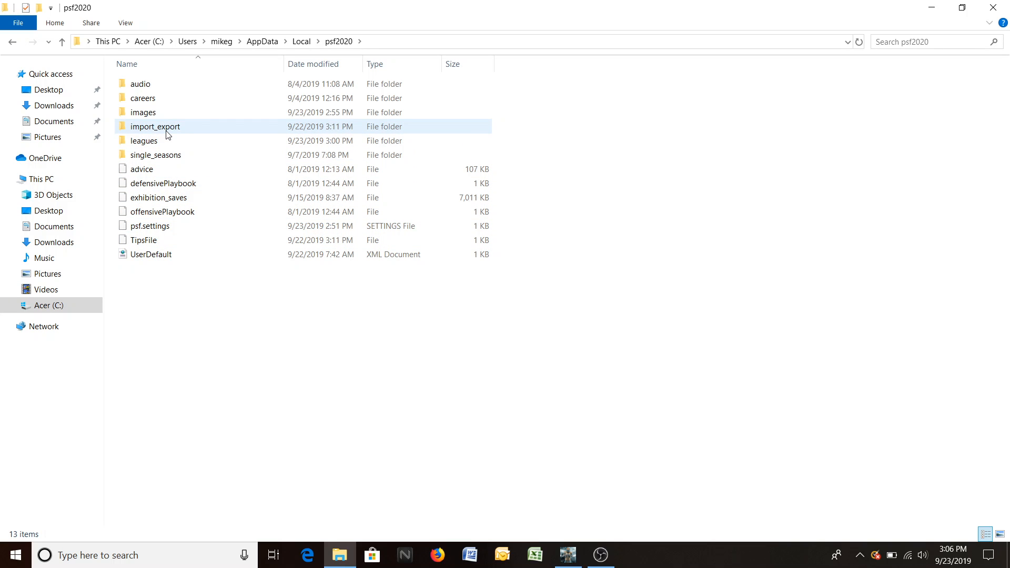
pyautogui.rightClick(150, 119)
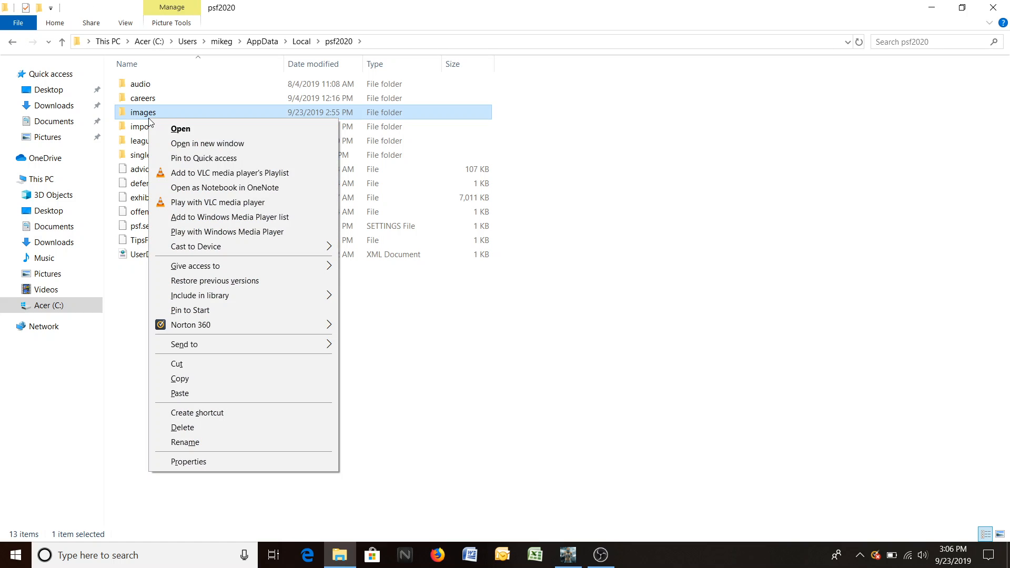
pyautogui.click(140, 112)
pyautogui.doubleClick(140, 111)
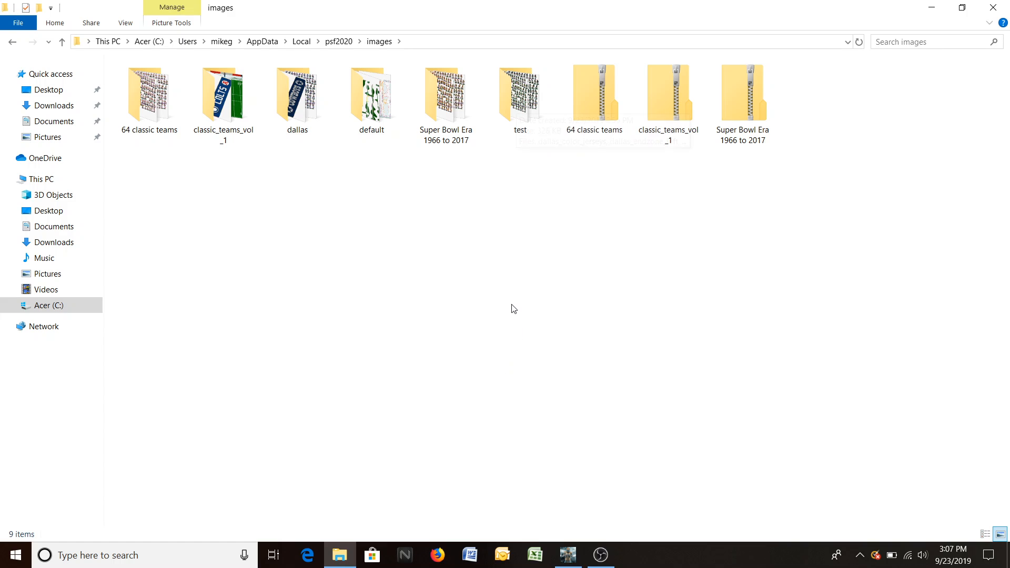
pyautogui.doubleClick(524, 116)
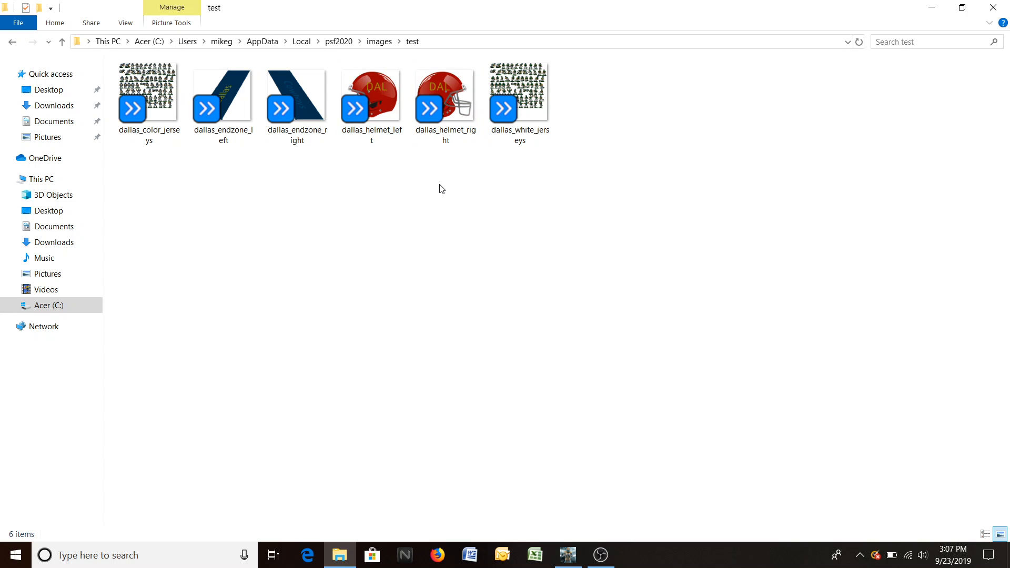
# - Go to the dallas folder within images and copy all of its jersey, endzone, field and helmet image files
pyautogui.click(371, 42)
pyautogui.click(293, 95)
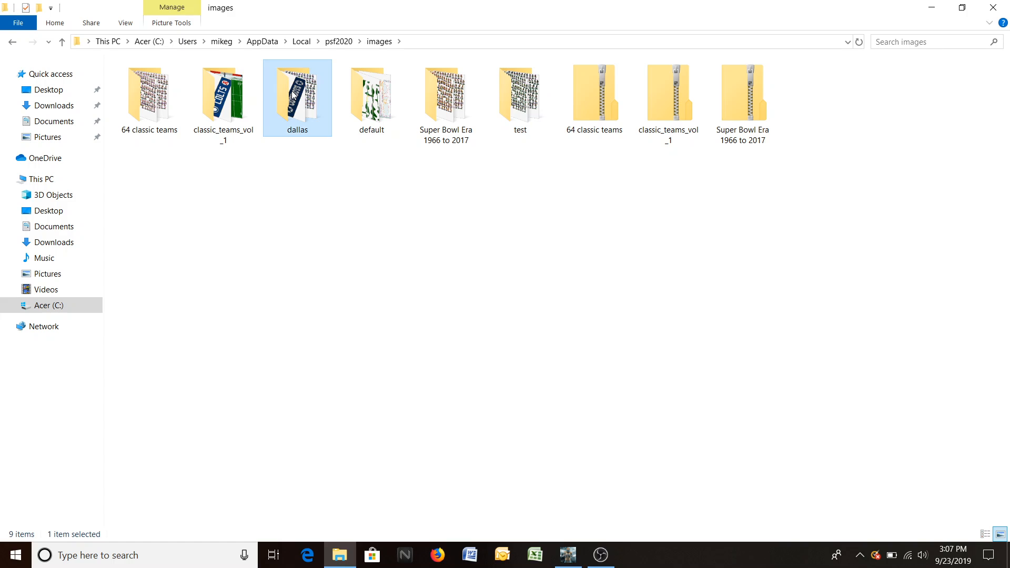
pyautogui.doubleClick(293, 95)
pyautogui.click(147, 100)
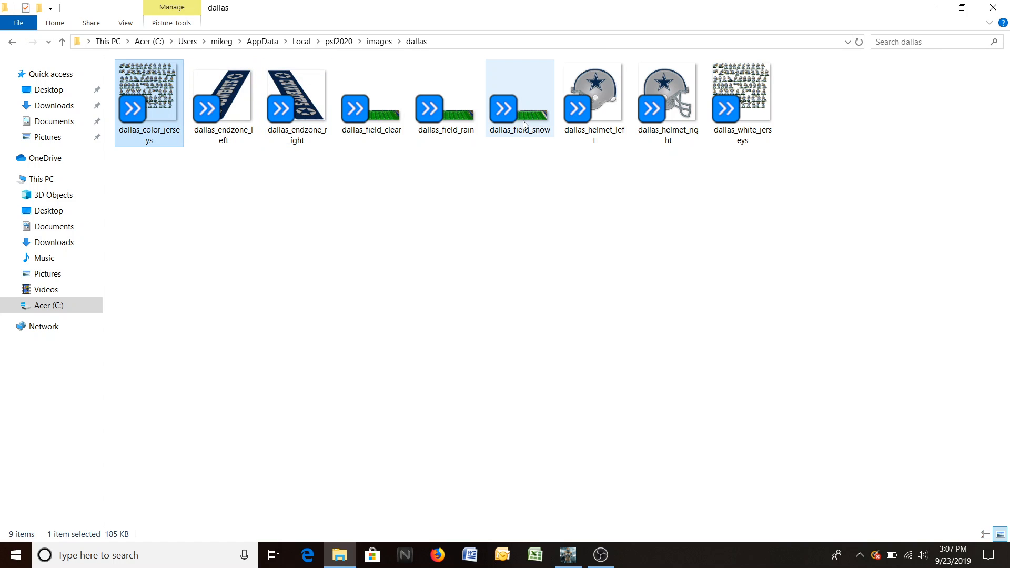
pyautogui.keyDown('shift'); pyautogui.click(757, 105); pyautogui.keyUp('shift')
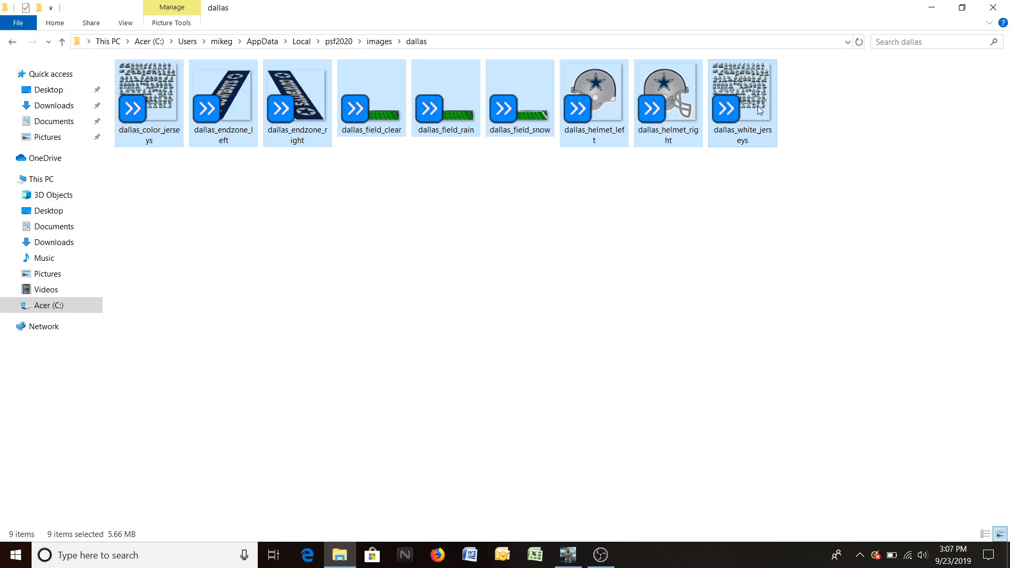
pyautogui.rightClick(757, 106)
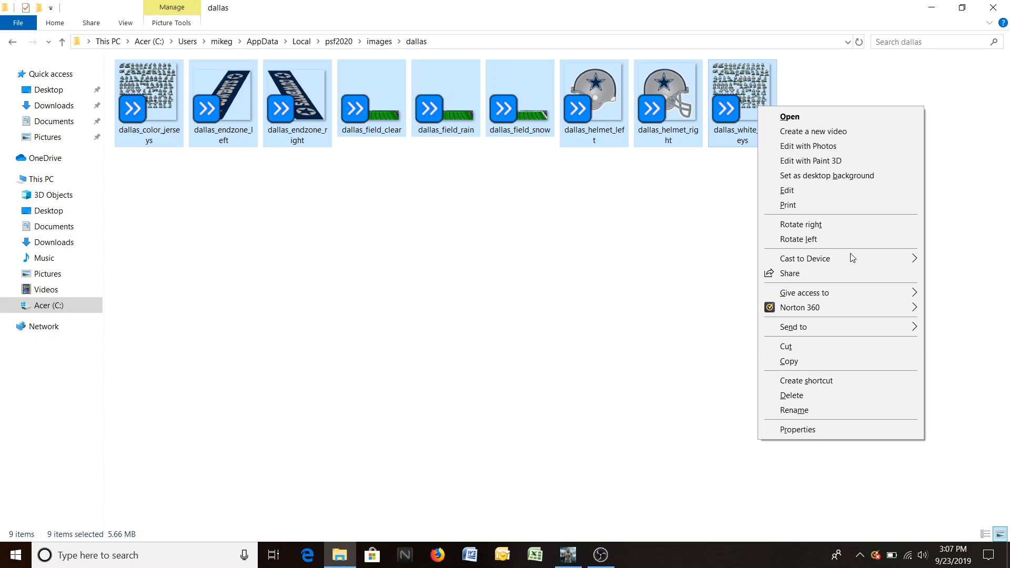
pyautogui.click(789, 362)
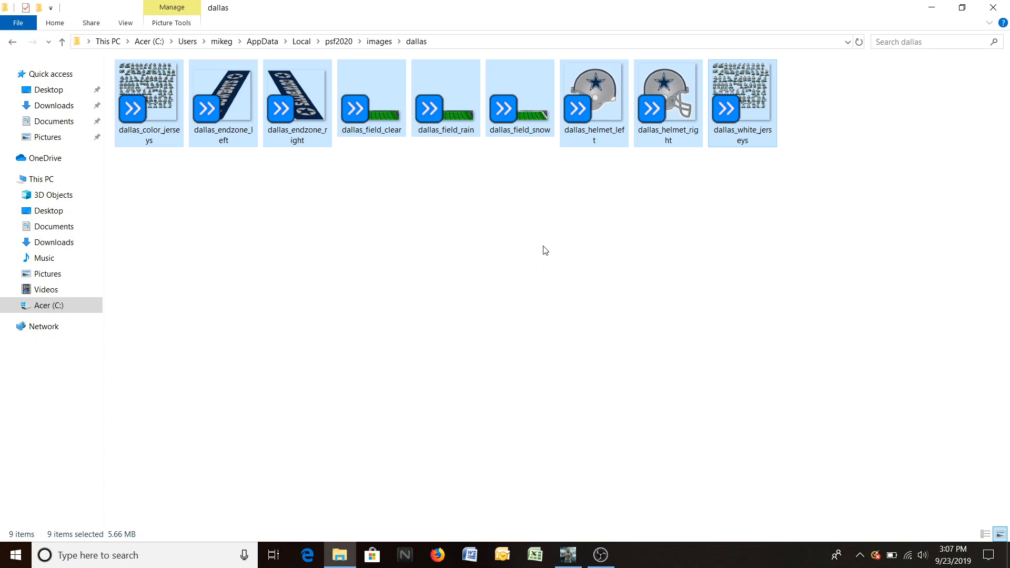
# - Paste the copied Dallas images into the test folder, replacing the files that have the same names
pyautogui.click(530, 249)
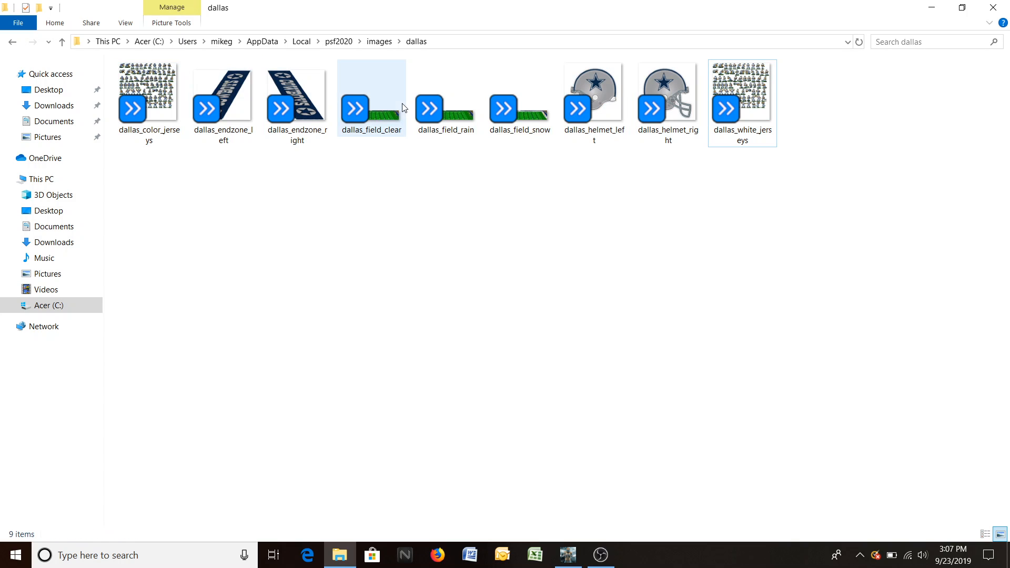
pyautogui.click(374, 46)
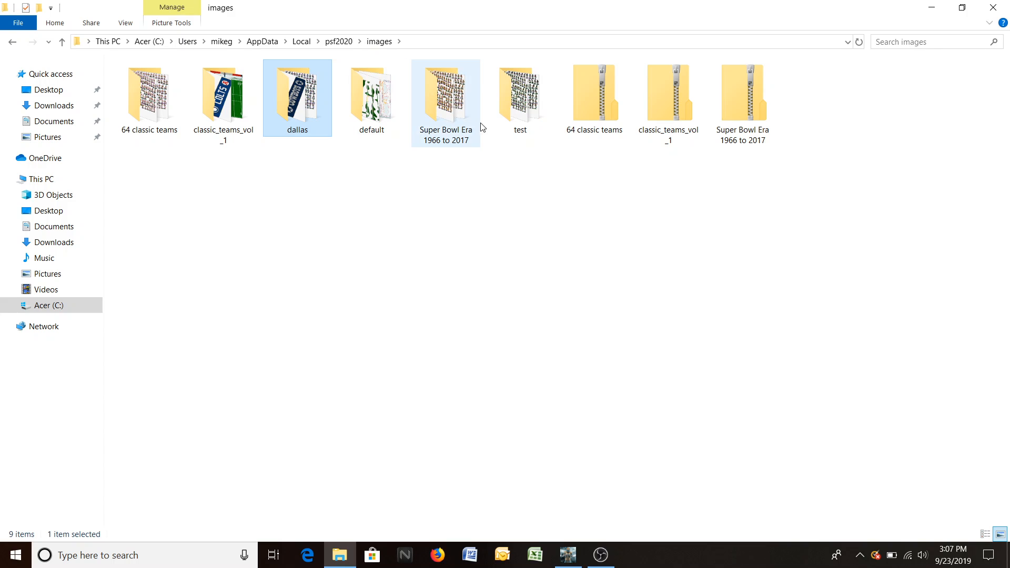
pyautogui.doubleClick(504, 106)
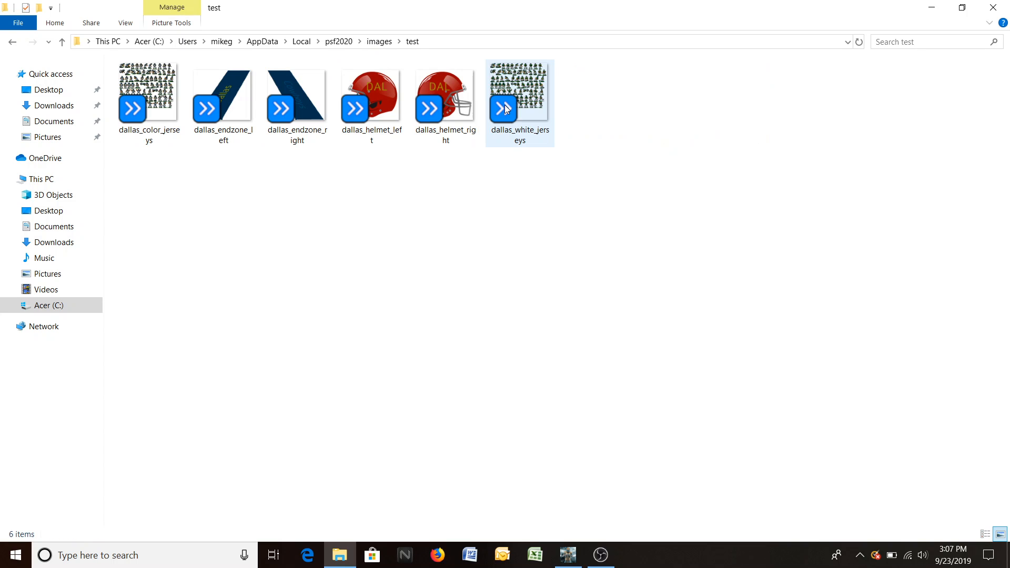
pyautogui.rightClick(356, 280)
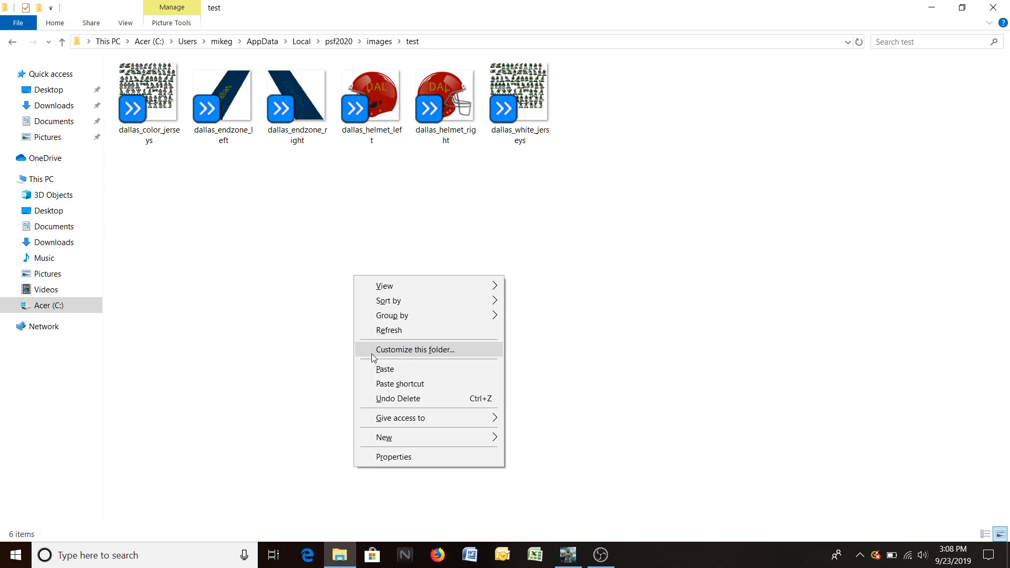
pyautogui.click(374, 370)
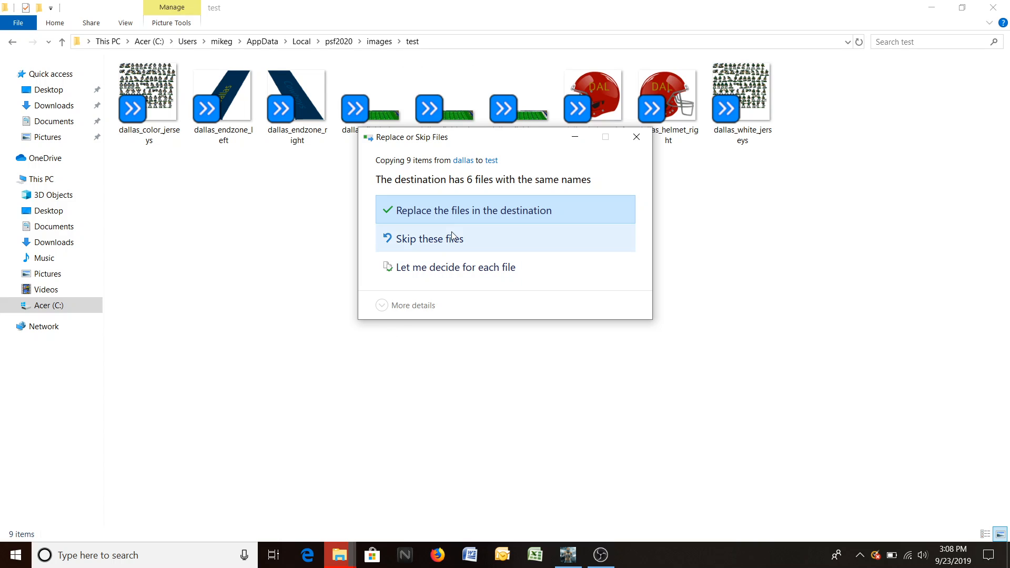
pyautogui.click(451, 223)
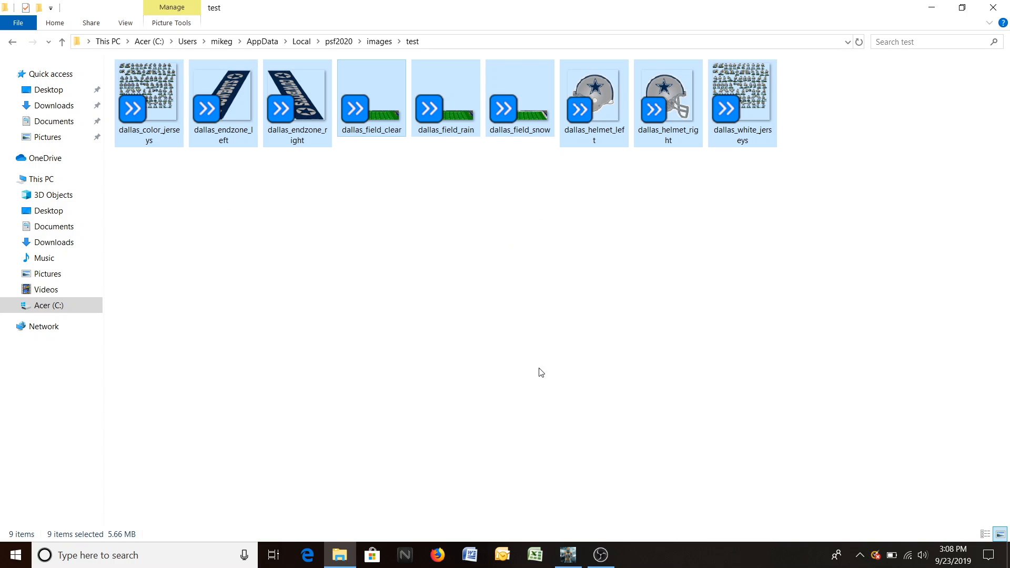
# - Switch back to PSF, save the Test league, and exit the league editor to the main menu
pyautogui.click(568, 555)
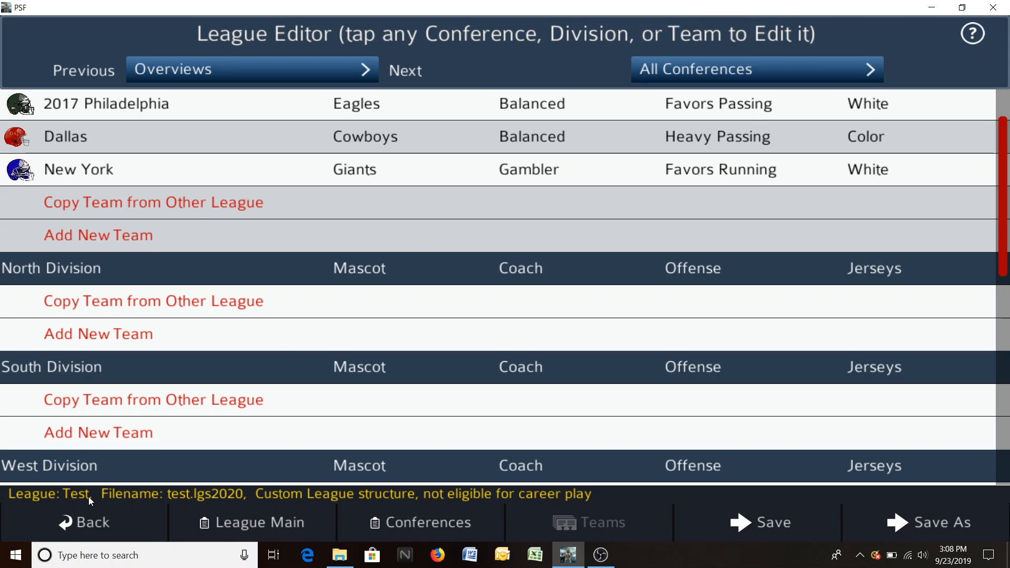
pyautogui.click(762, 525)
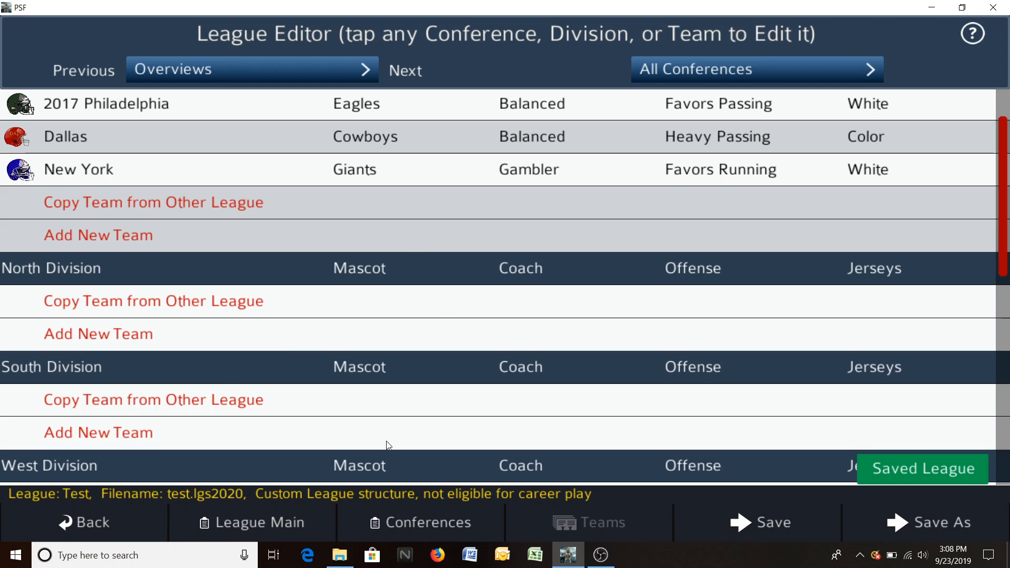
pyautogui.click(87, 519)
pyautogui.click(86, 518)
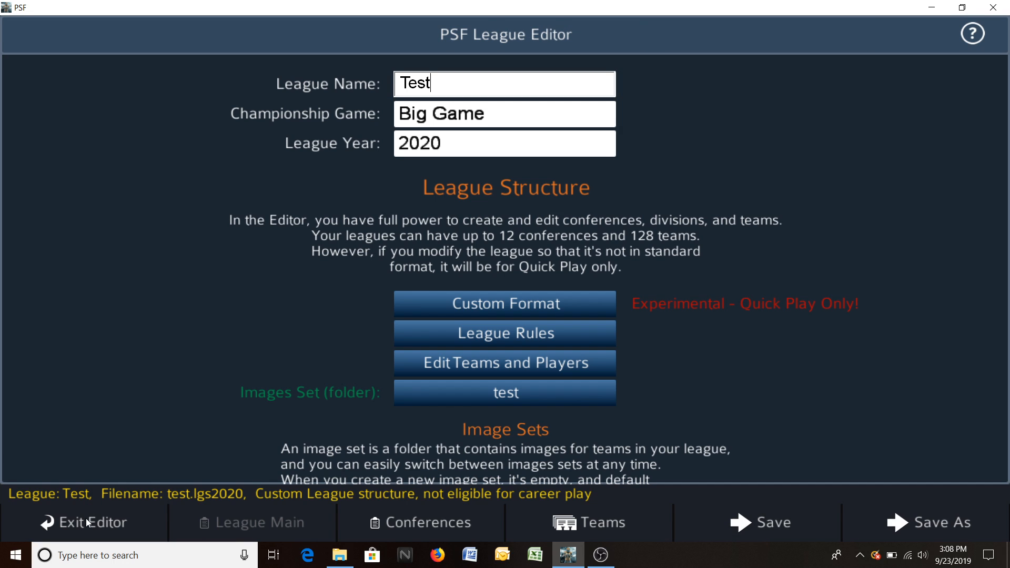
pyautogui.click(86, 518)
pyautogui.click(611, 326)
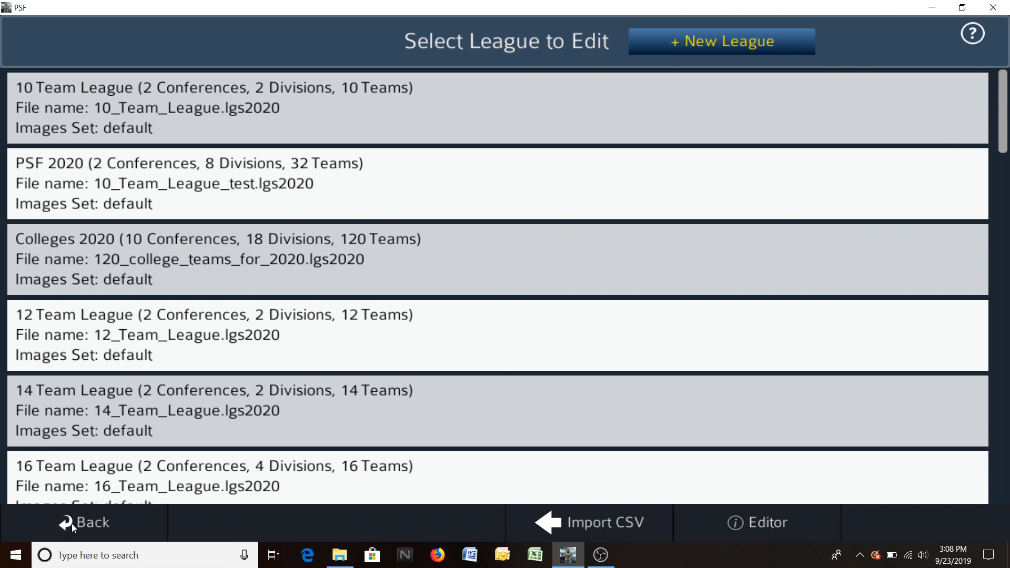
pyautogui.click(72, 523)
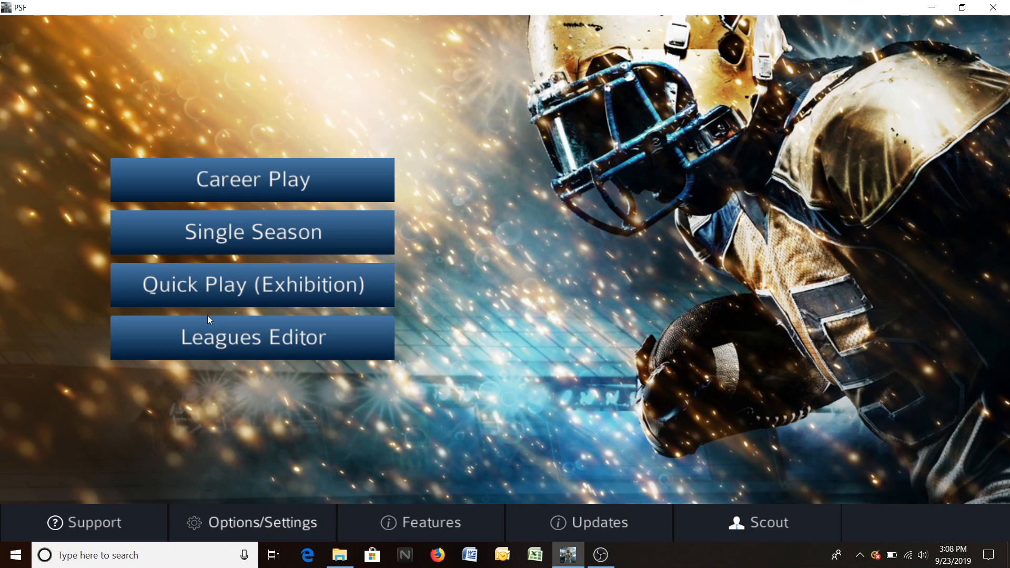
# - Load the Test league (test.lgs2020) as the Quick Play league for exhibition games
pyautogui.click(210, 289)
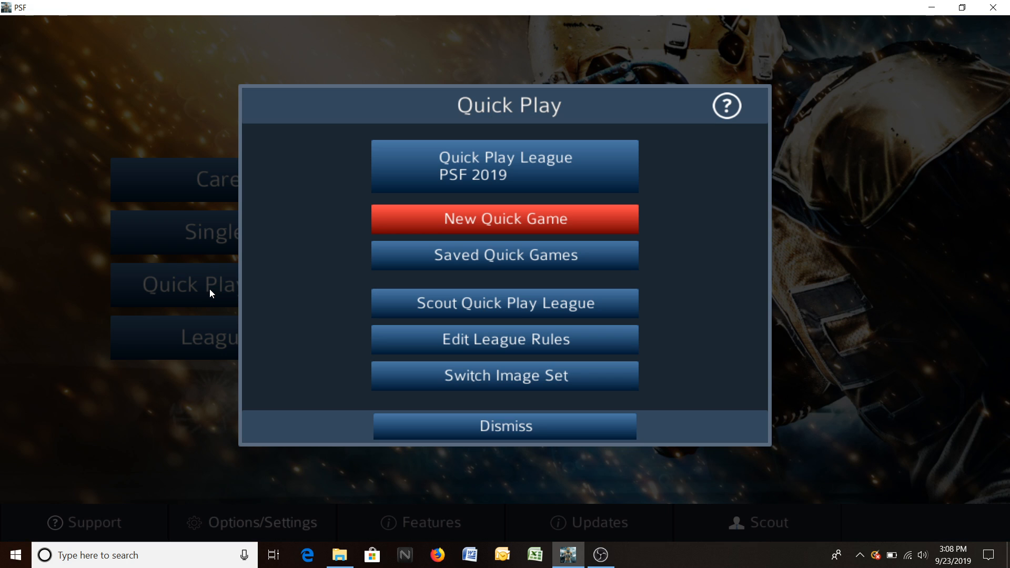
pyautogui.click(466, 181)
pyautogui.moveTo(534, 331); pyautogui.dragTo(521, 52)
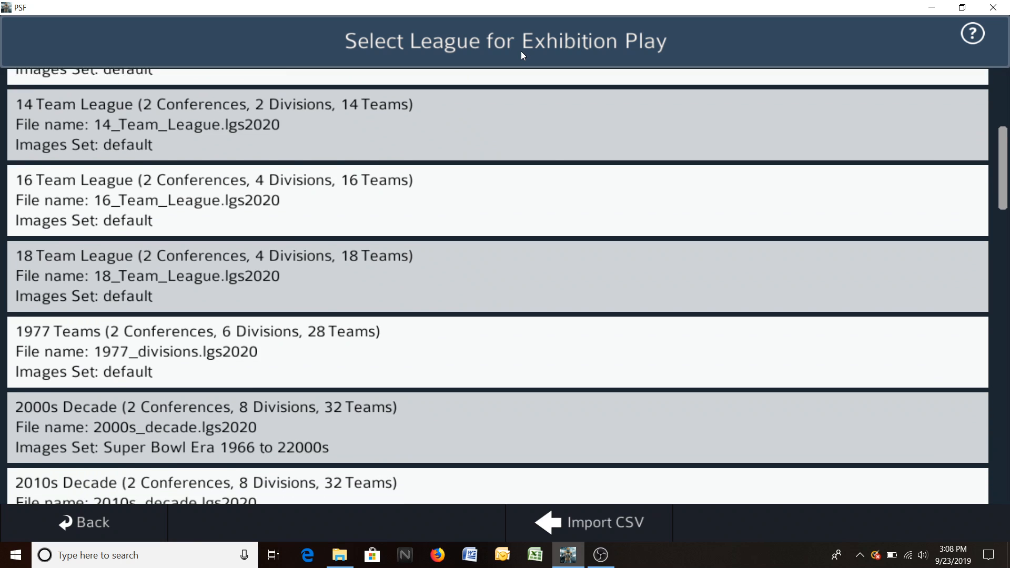
pyautogui.moveTo(446, 435); pyautogui.dragTo(456, 97)
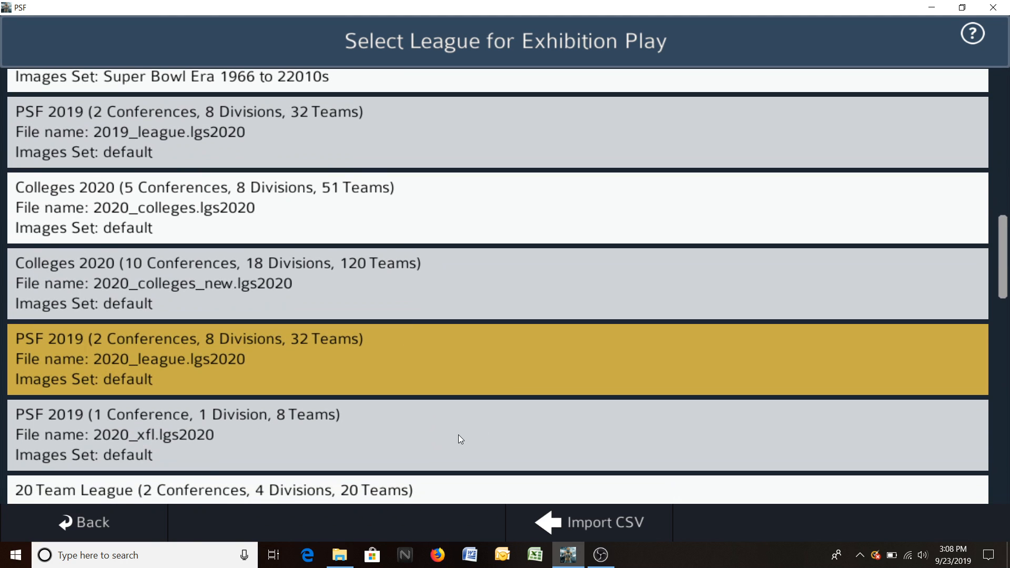
pyautogui.moveTo(459, 434); pyautogui.dragTo(456, 187)
pyautogui.moveTo(498, 416); pyautogui.dragTo(484, 131)
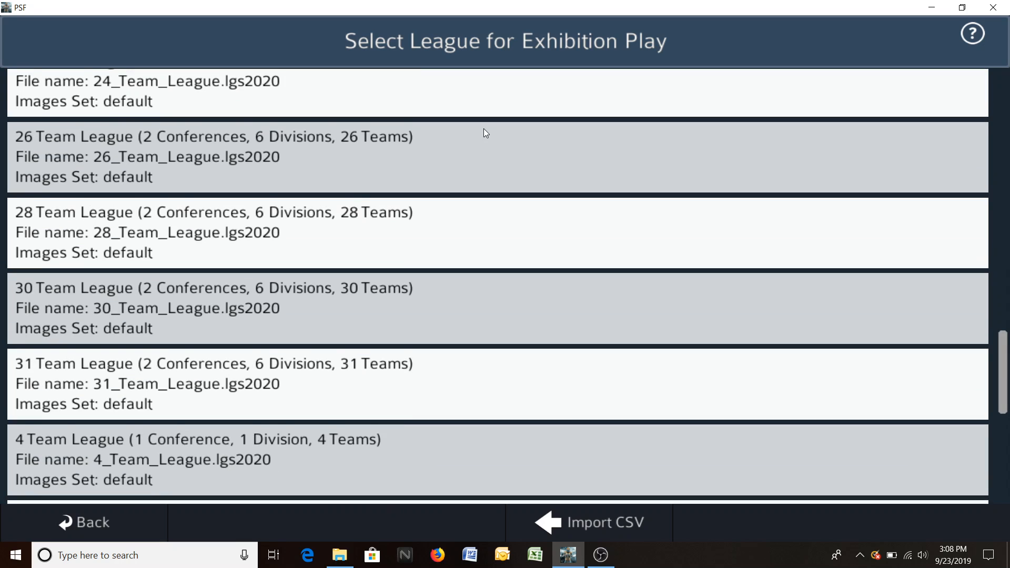
pyautogui.moveTo(519, 321); pyautogui.dragTo(488, 16)
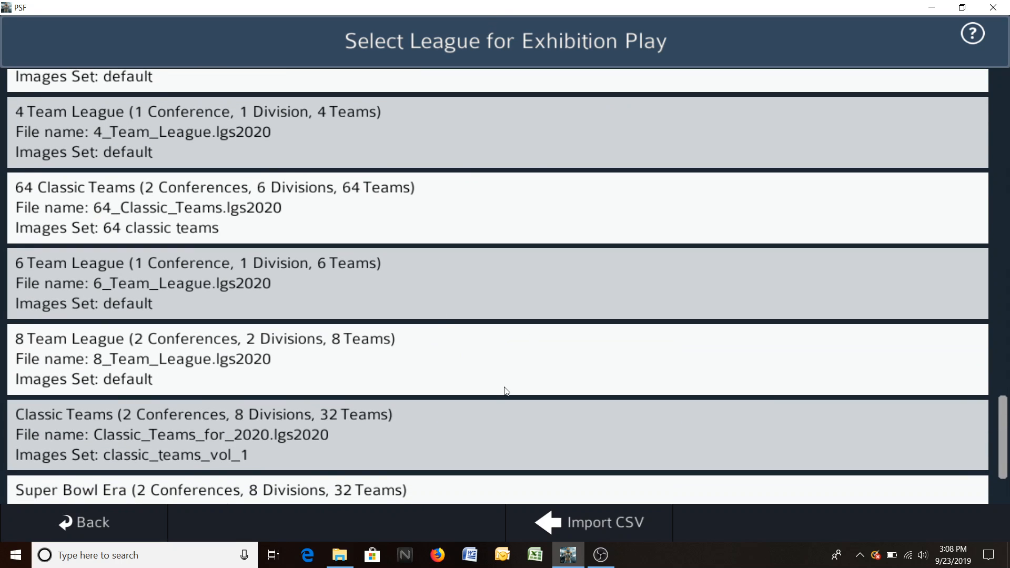
pyautogui.moveTo(505, 388); pyautogui.dragTo(491, 323)
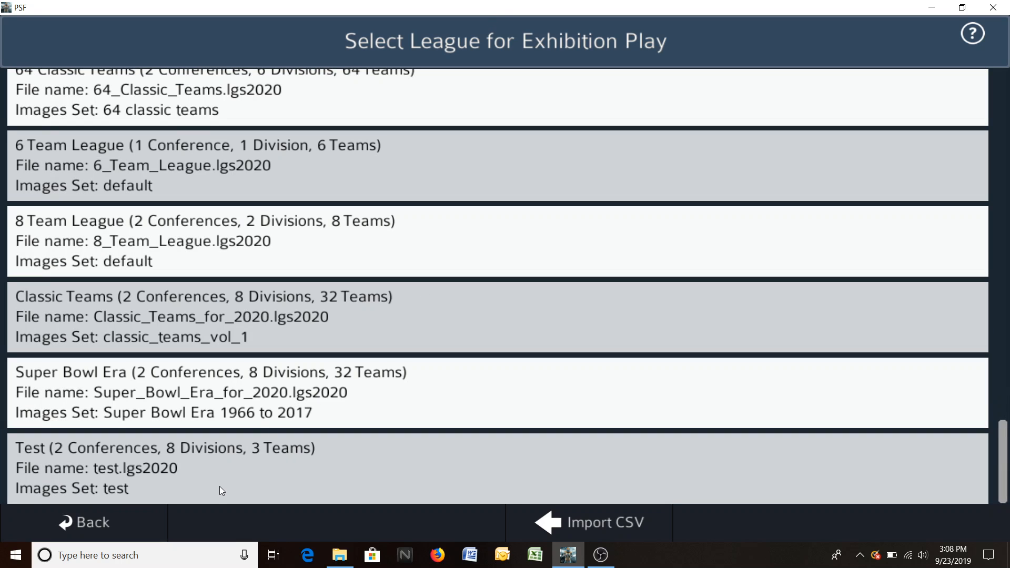
pyautogui.click(219, 486)
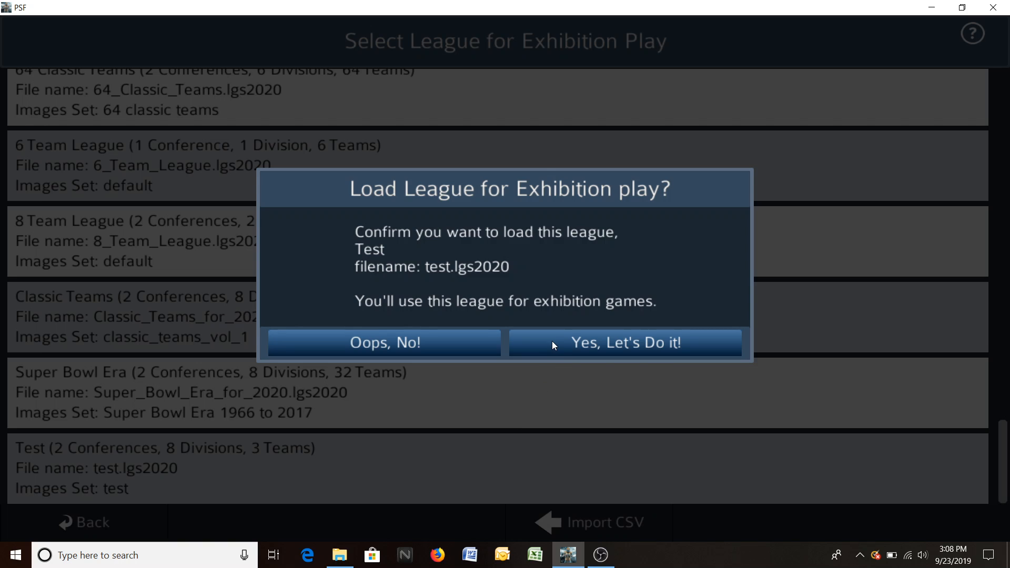
pyautogui.click(551, 342)
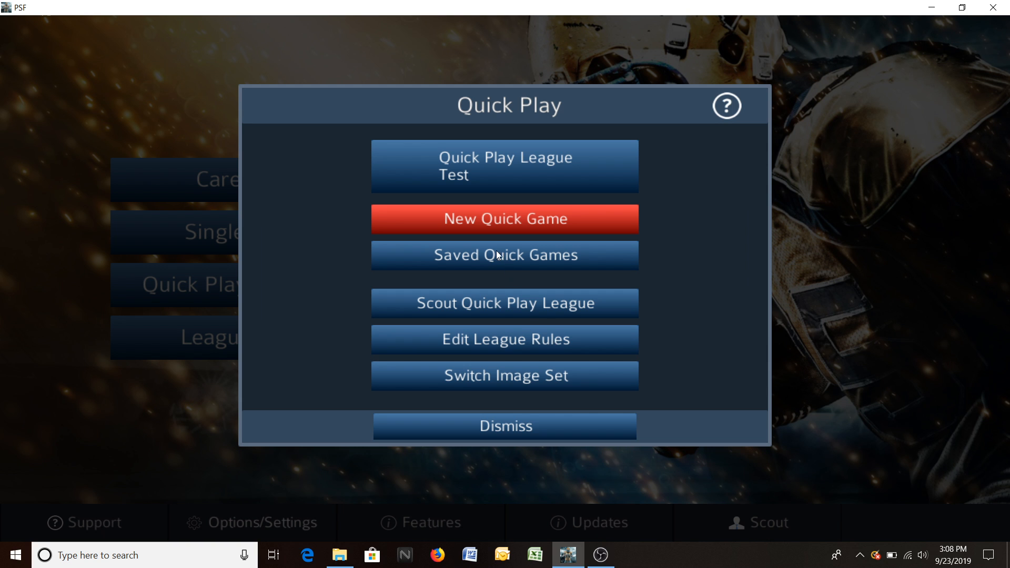
# - Start a new quick game and select Dallas as the visiting team
pyautogui.click(494, 216)
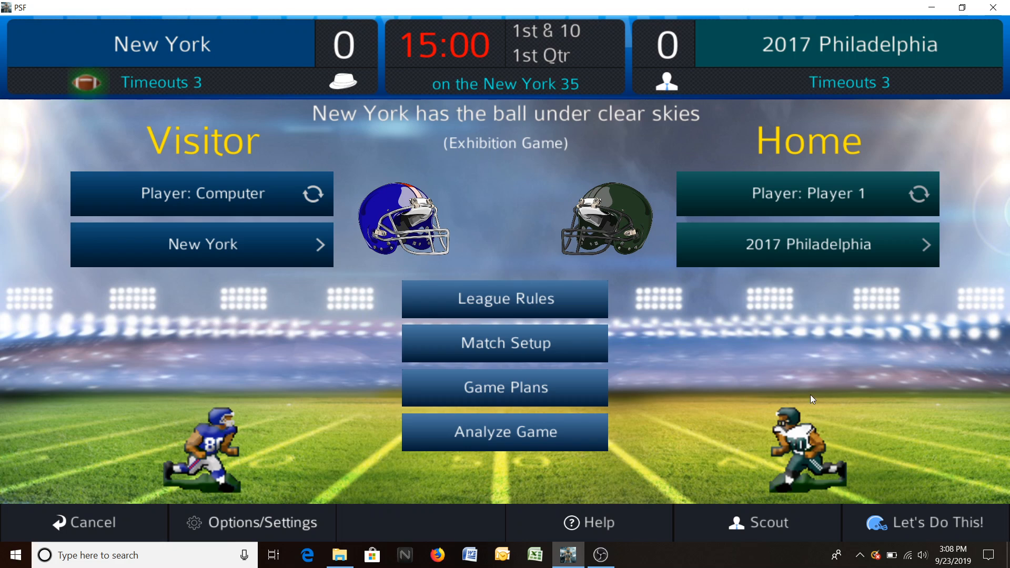
pyautogui.click(266, 254)
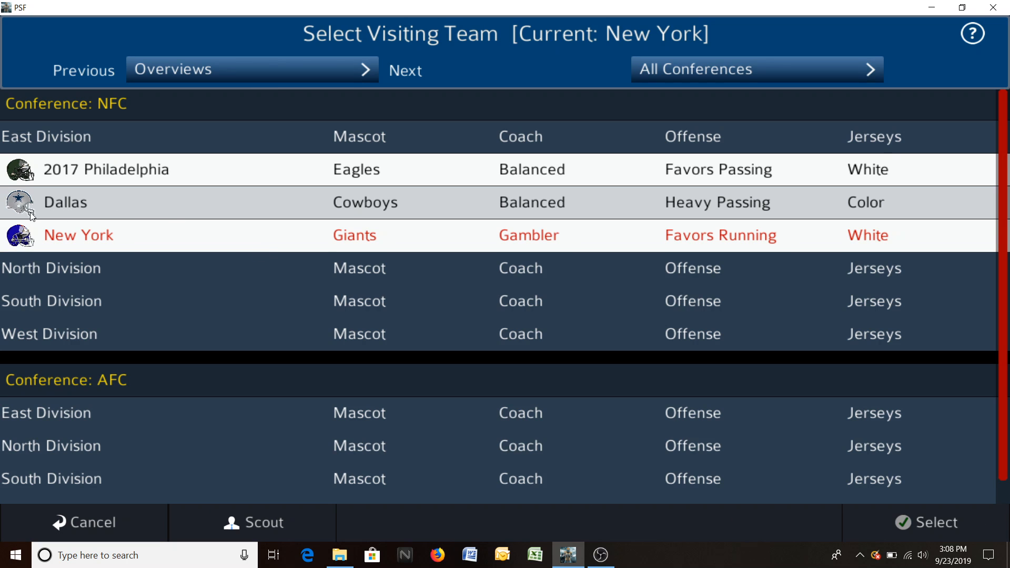
pyautogui.click(78, 203)
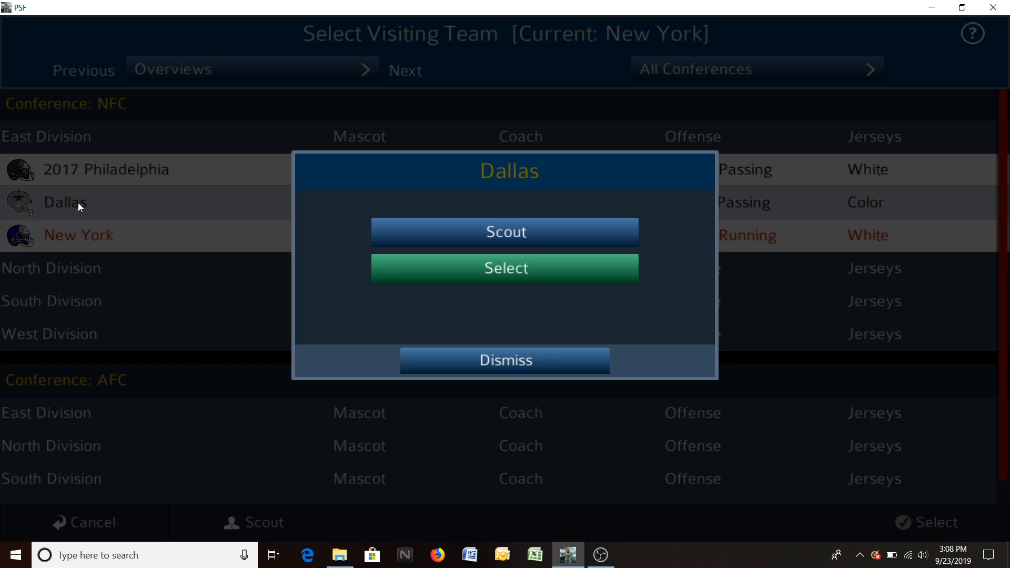
pyautogui.click(515, 273)
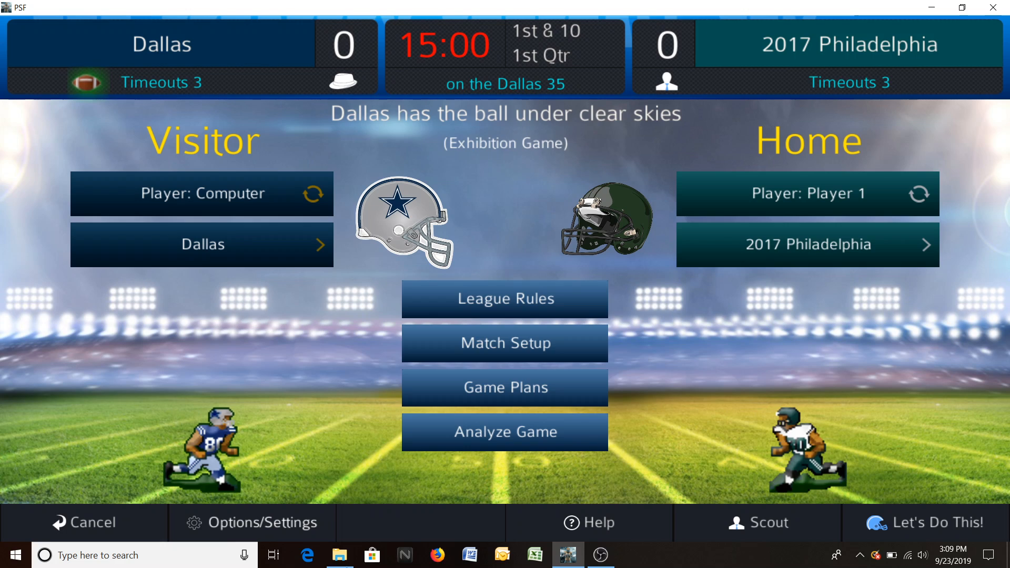
pyautogui.click(600, 557)
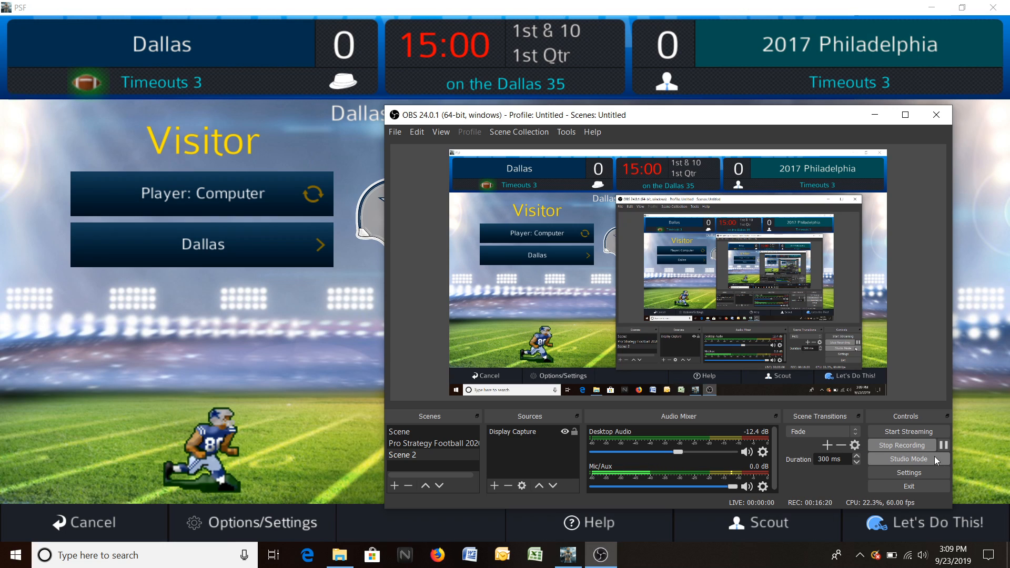